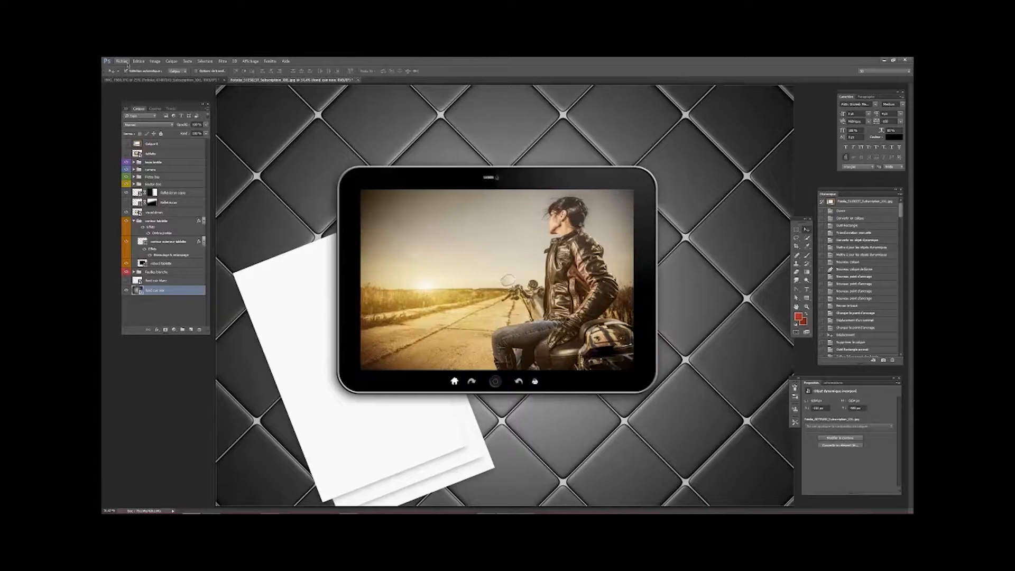
Create a new document named Mock up Tablette, 5000 pixels wide at a resolution of 300 pixels per inch
click(127, 63)
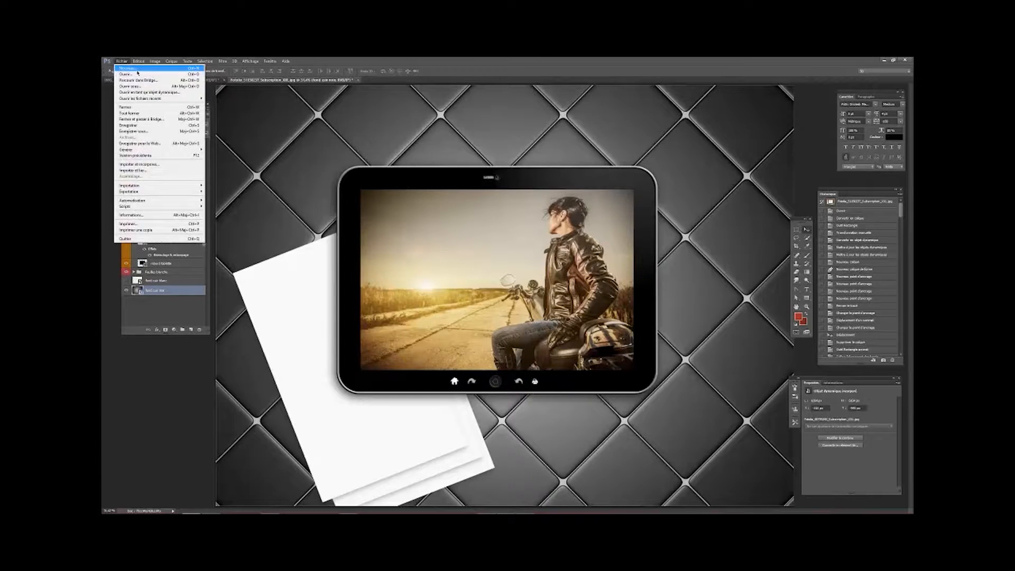
click(138, 70)
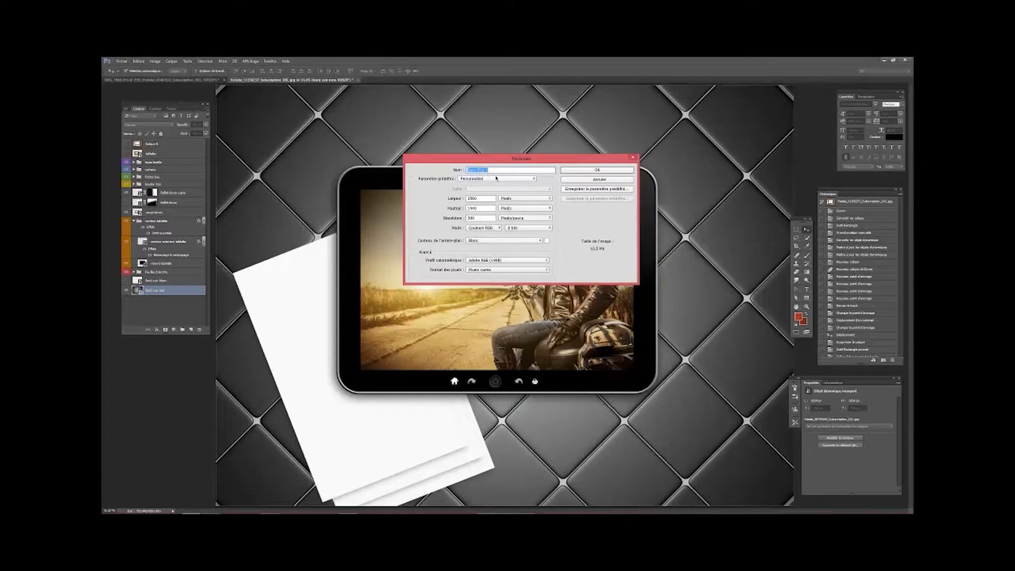
text(é)
drag(490, 200, 422, 199)
text(5000)
key(Tab)
text(364)
key(Tab)
text(300)
click(582, 171)
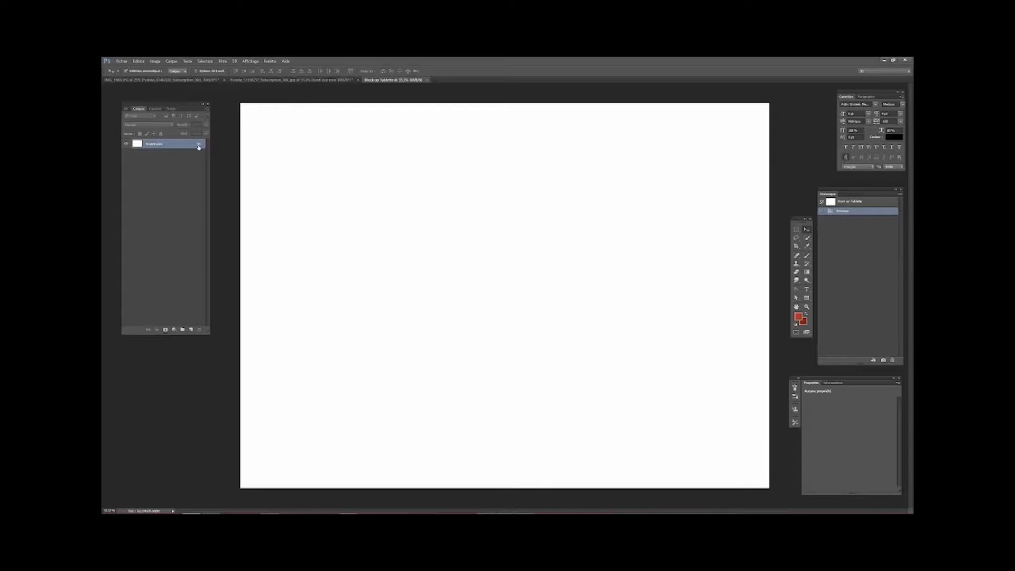
Convert the locked background into a regular layer named Calque 0 and leave no layer selected
drag(185, 226, 200, 329)
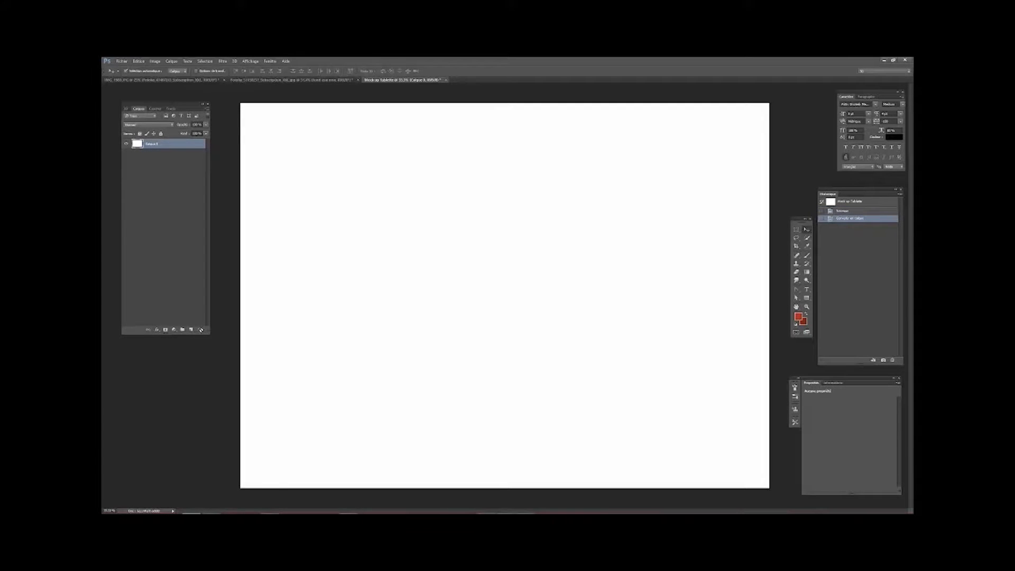
key(ctrl+z)
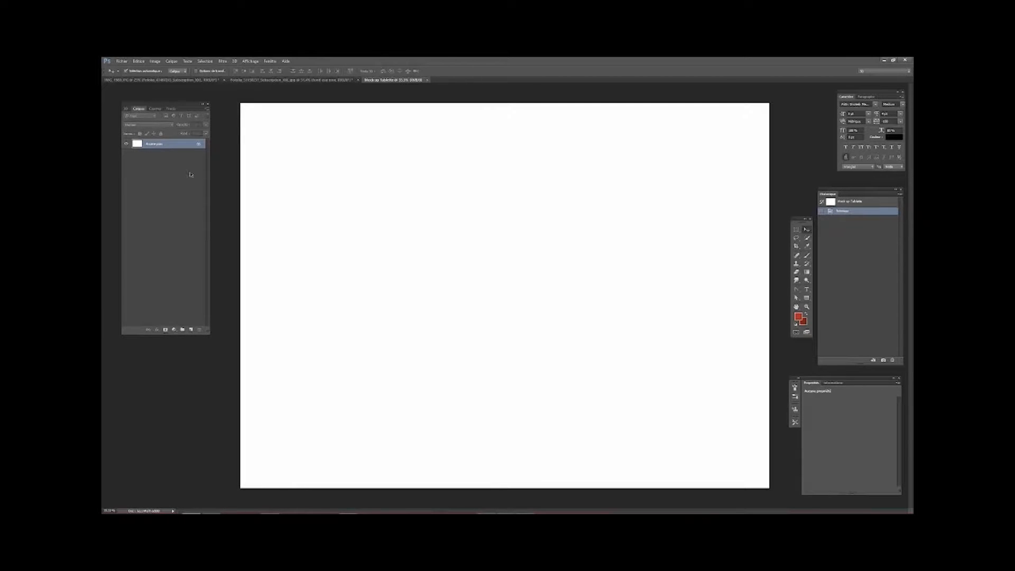
double_click(170, 146)
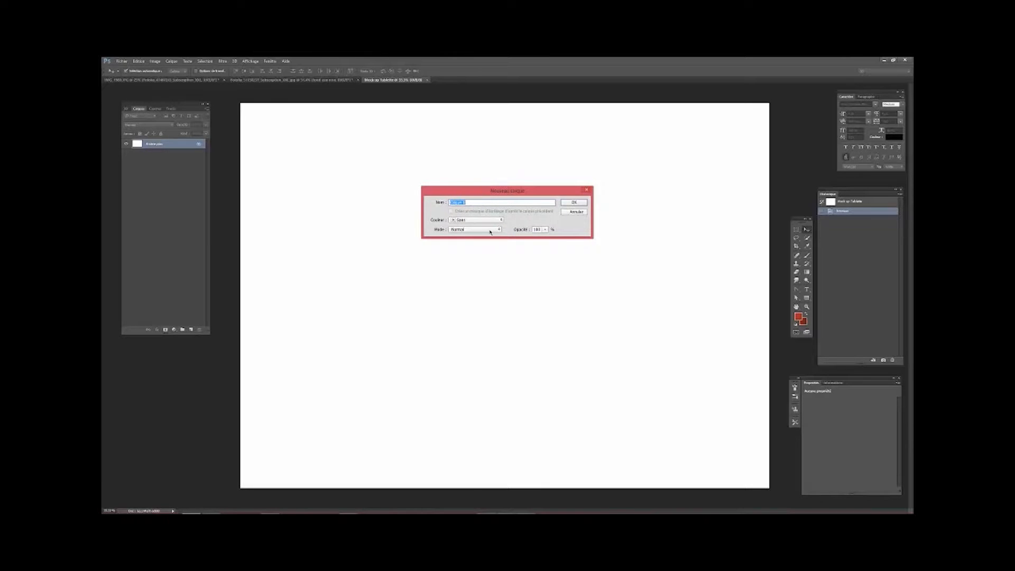
click(570, 204)
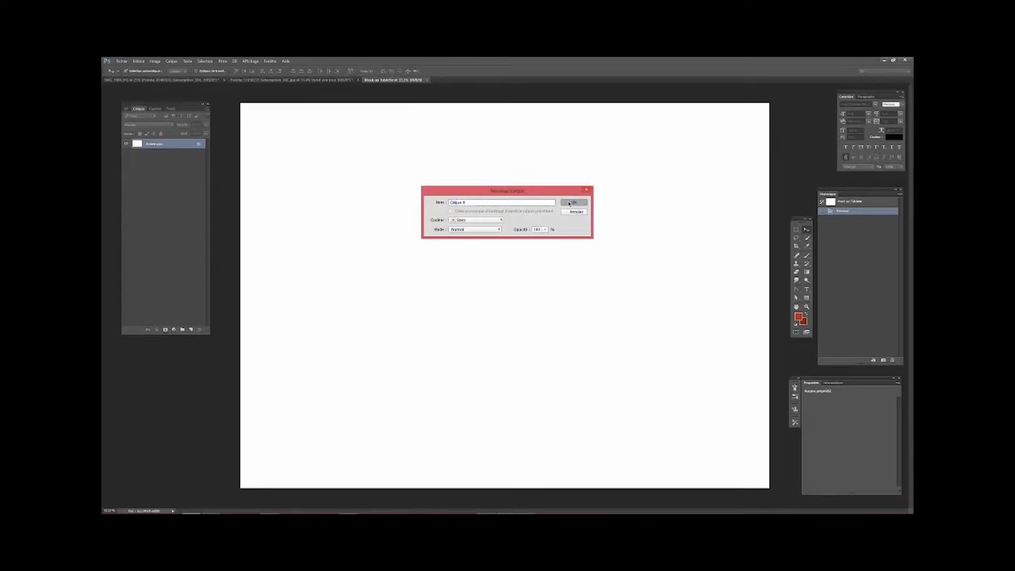
click(154, 187)
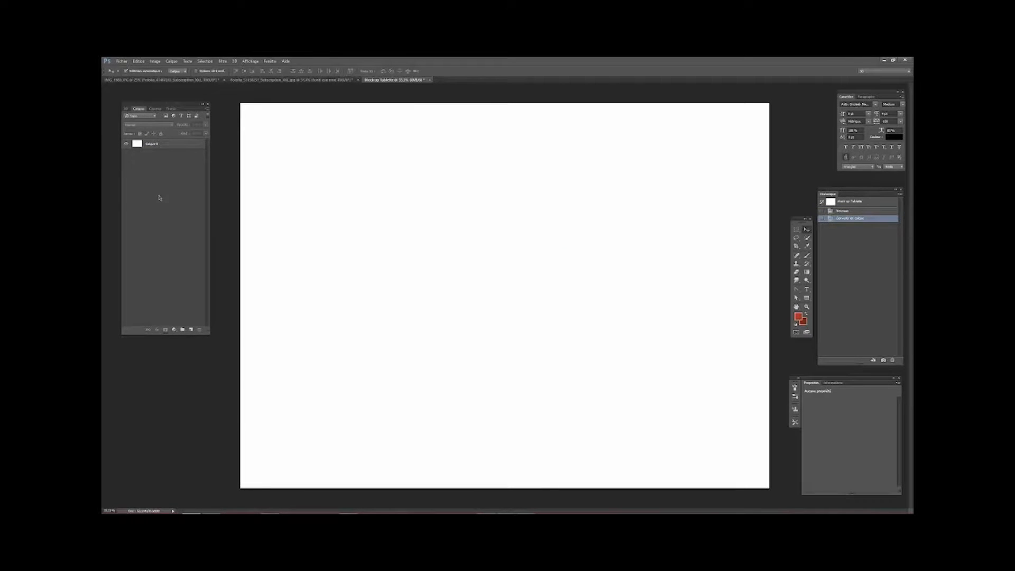
Duplicate the black leather background layer (fond cuir noir) within the finished tablet document
click(248, 80)
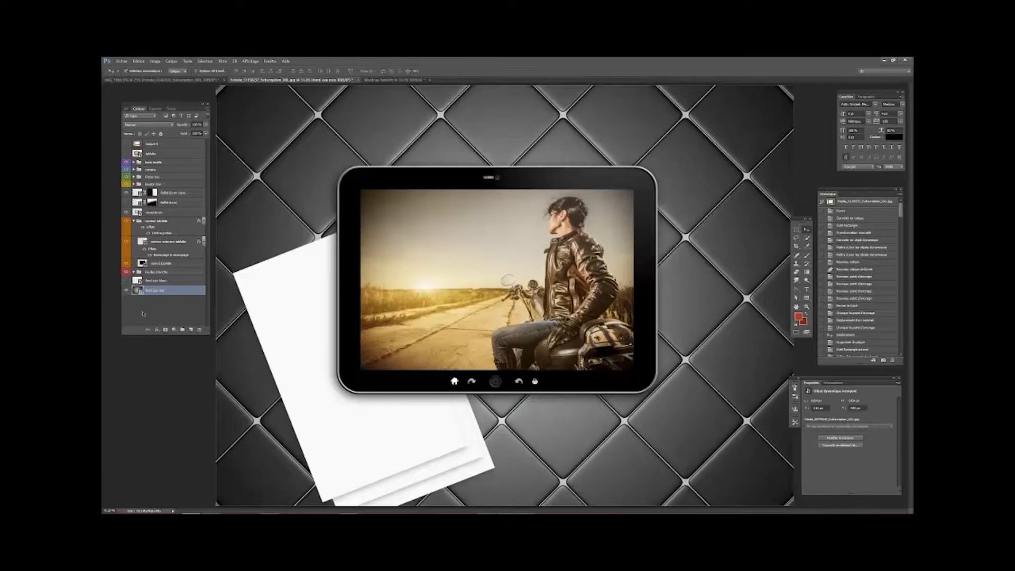
right_click(181, 293)
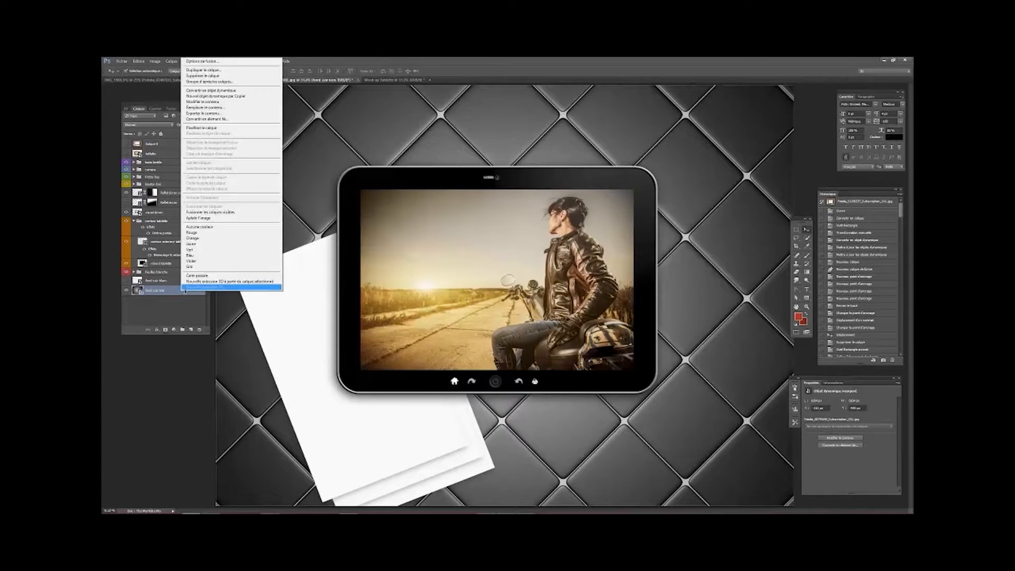
click(221, 71)
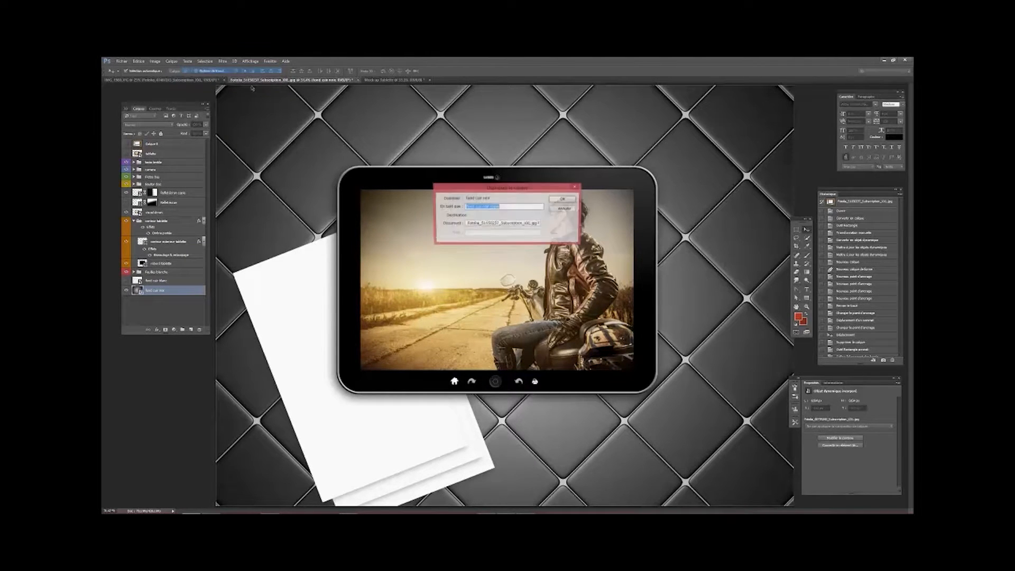
click(562, 199)
right_click(284, 80)
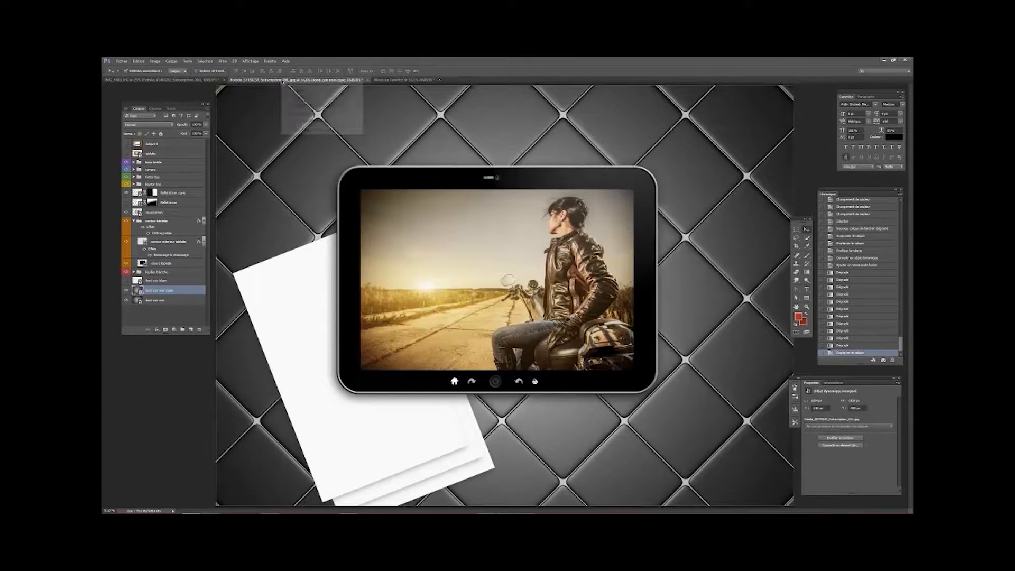
Duplicate the copied leather layer into the Mock up Tablette document, converting its colours to preserve their appearance
right_click(172, 293)
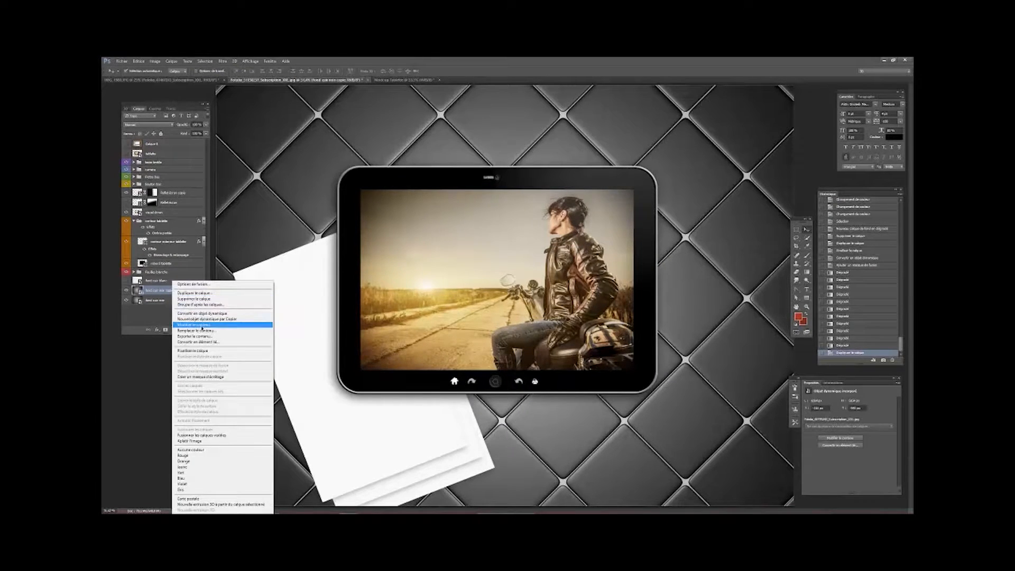
click(196, 293)
click(511, 224)
click(503, 237)
click(569, 199)
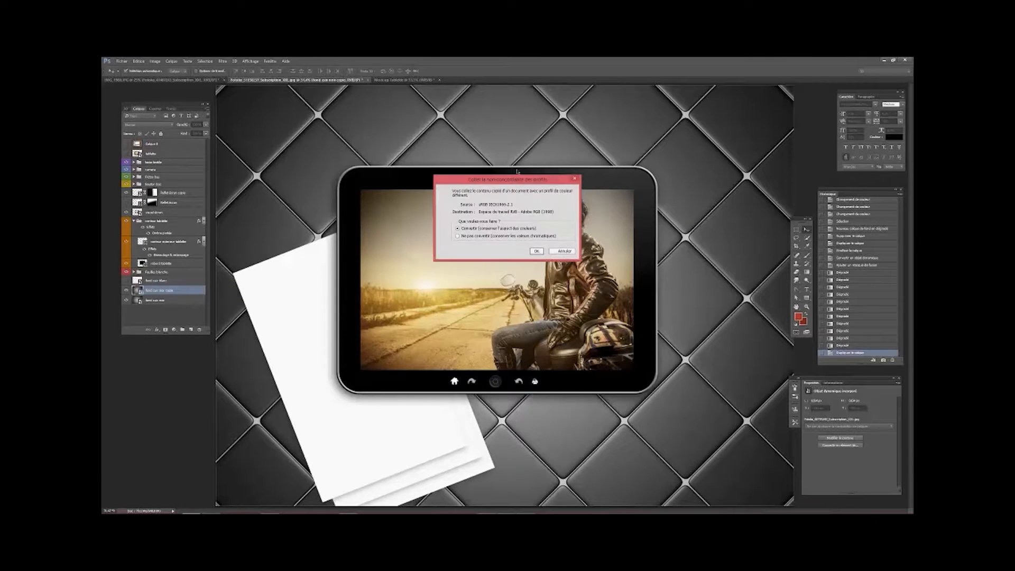
click(536, 251)
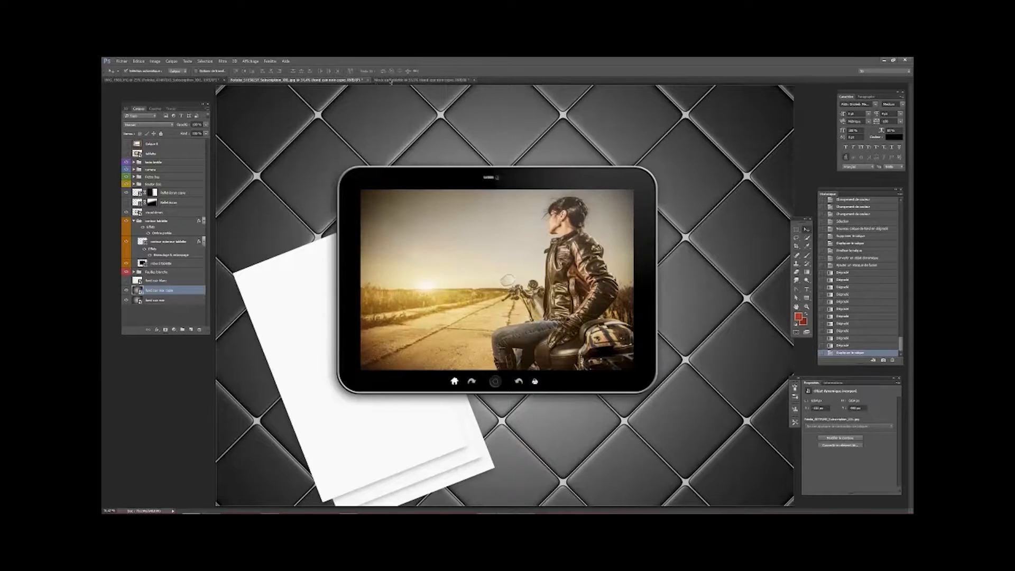
In Mock up Tablette, scale the leather layer down proportionally so it spans the canvas width and meets its top edge
click(391, 80)
key(z)
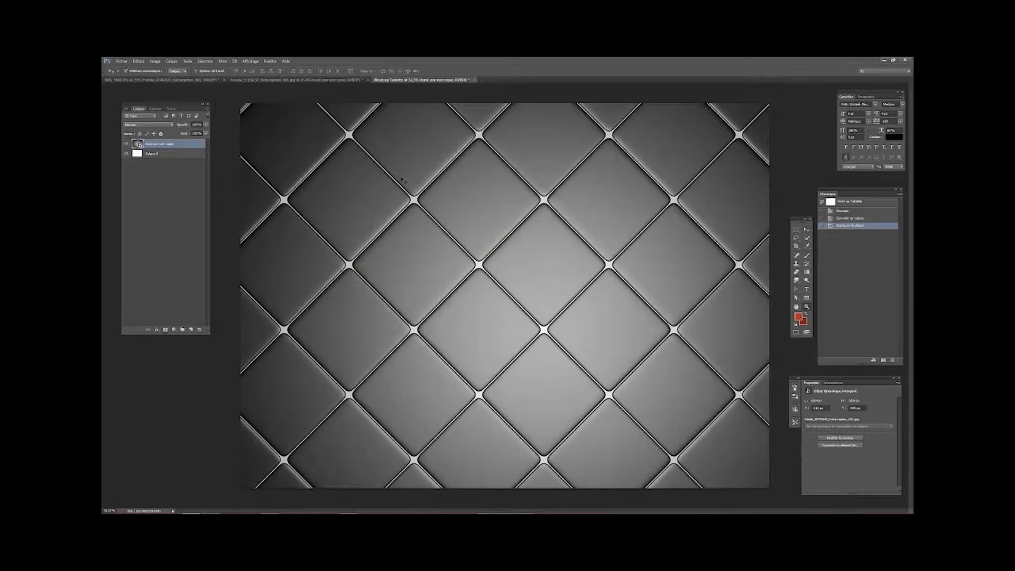
drag(481, 219, 458, 217)
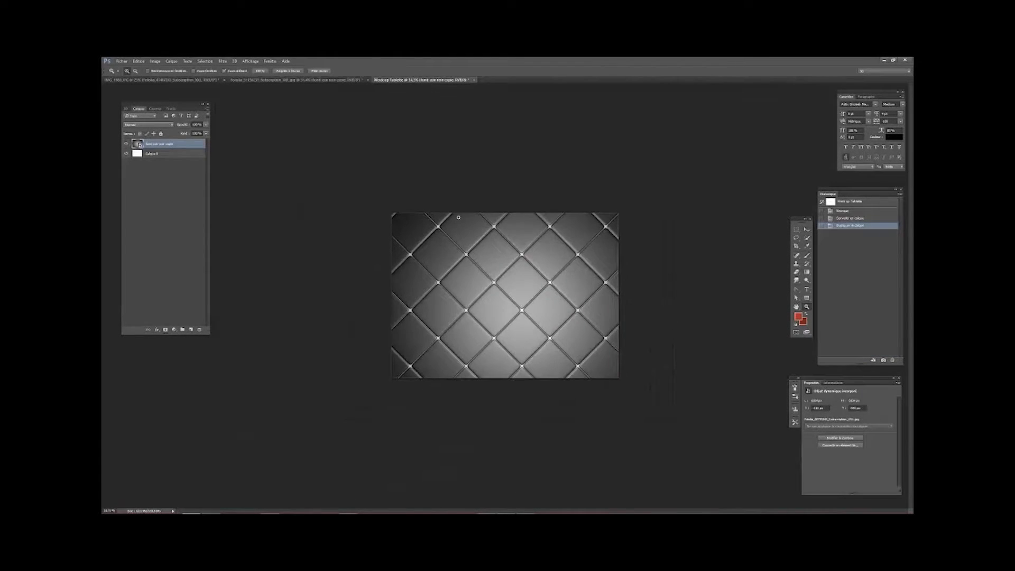
key(ctrl+t)
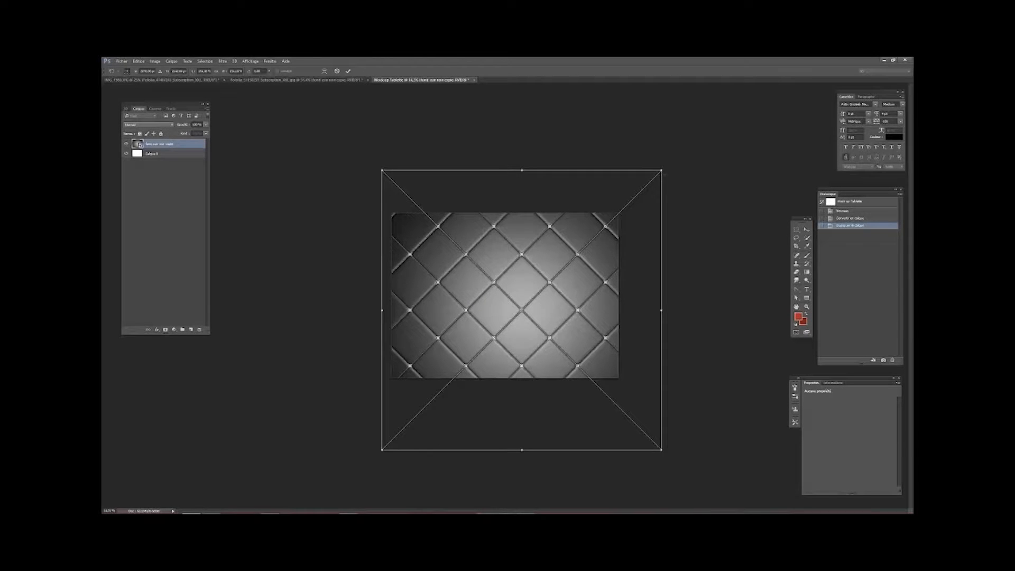
drag(661, 170, 620, 213)
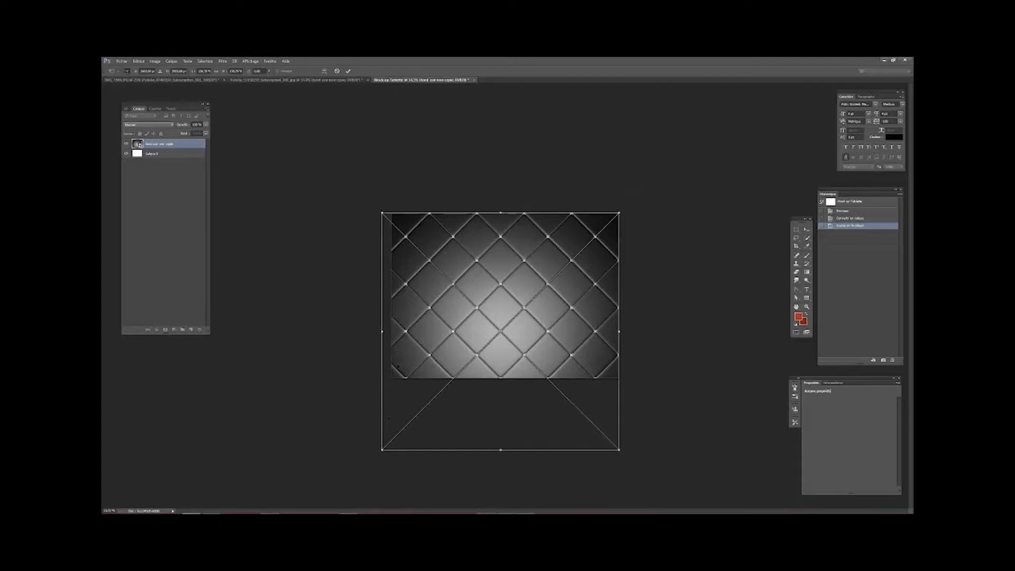
drag(382, 450, 392, 441)
key(Return)
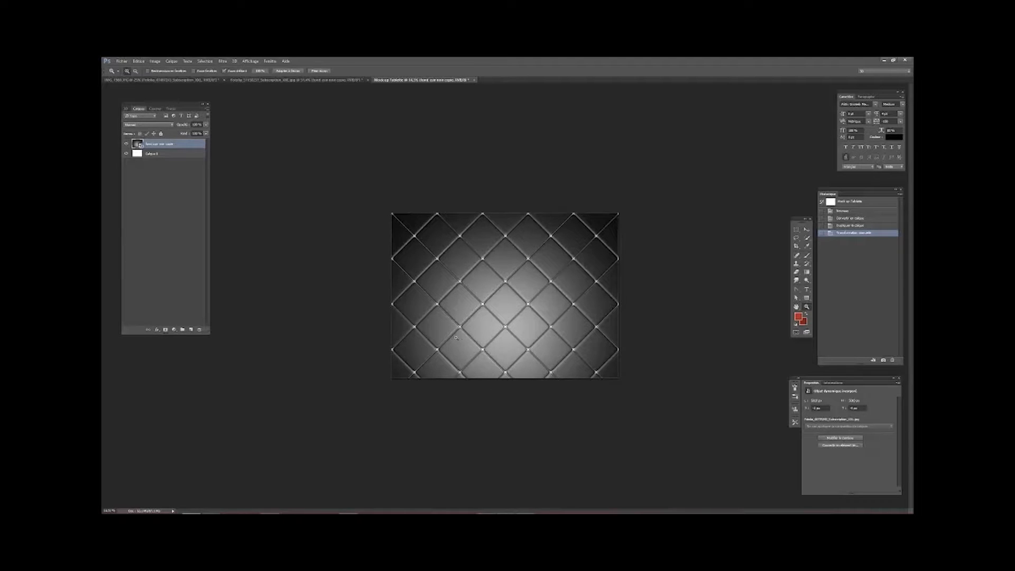
Display the rulers around the Mock up Tablette canvas
drag(496, 338, 498, 334)
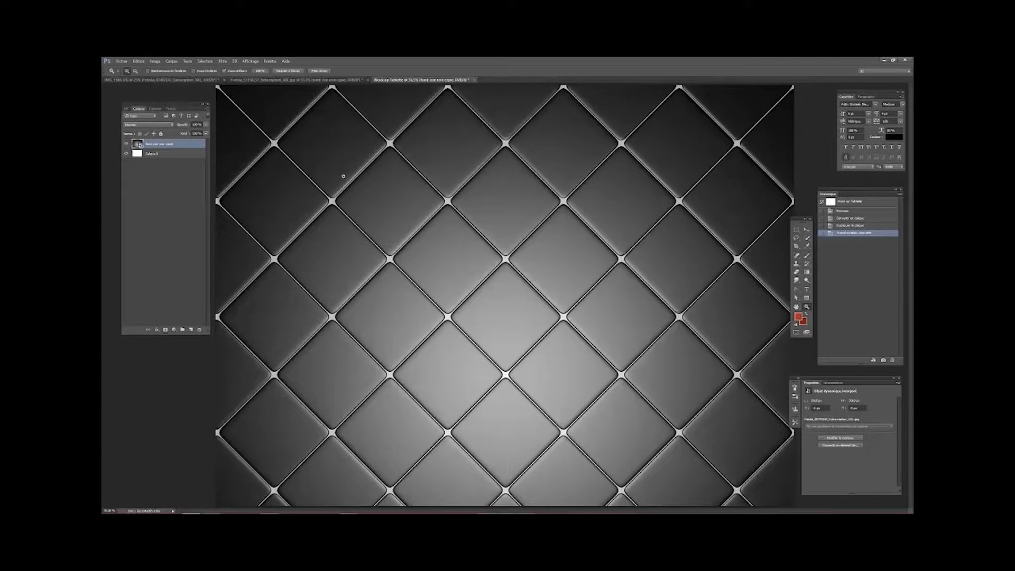
key(r)
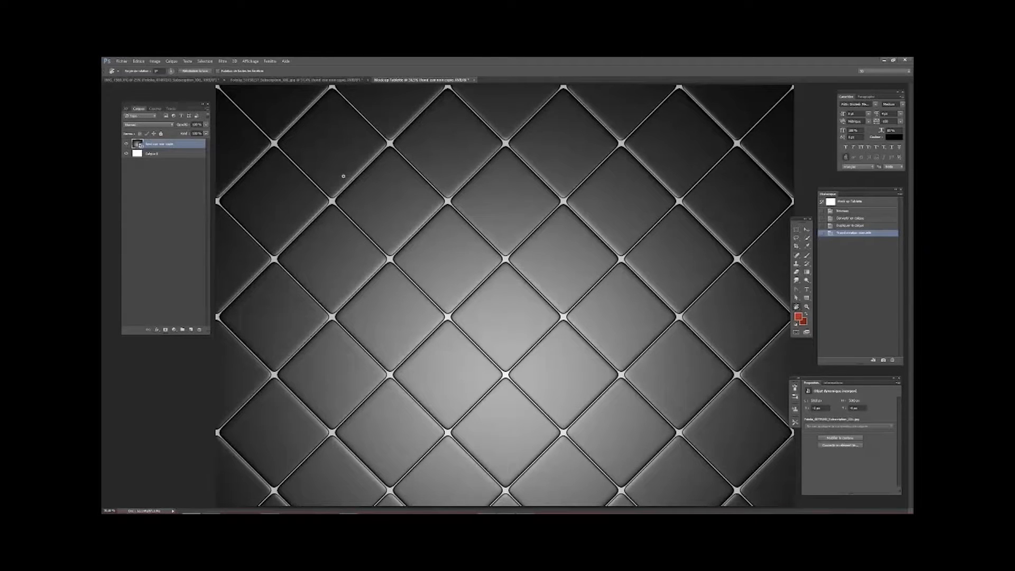
key(ctrl+r)
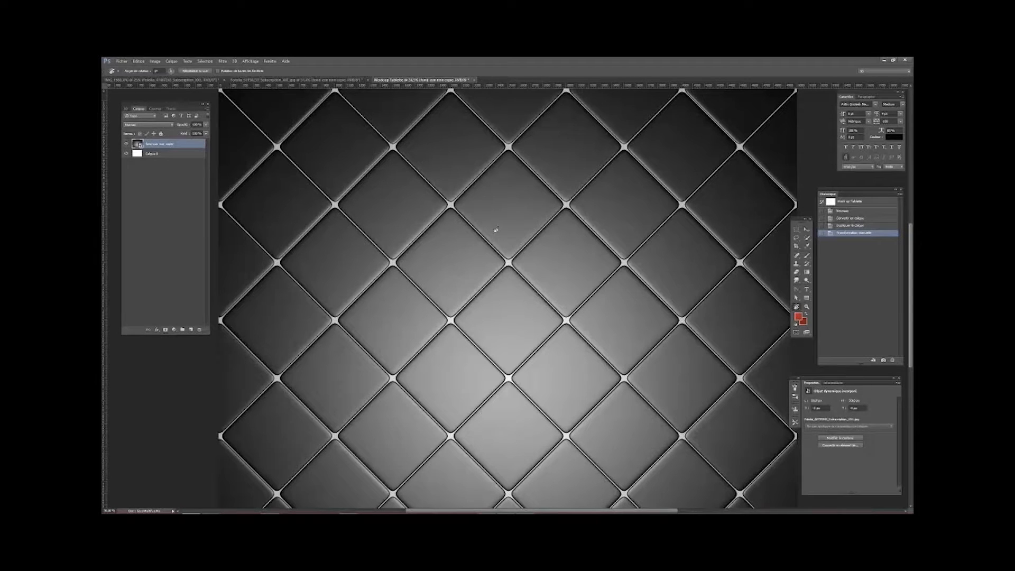
Create a black rounded rectangle 1500 px wide and 1100 px high with 100 px corner radii over the leather background
click(807, 299)
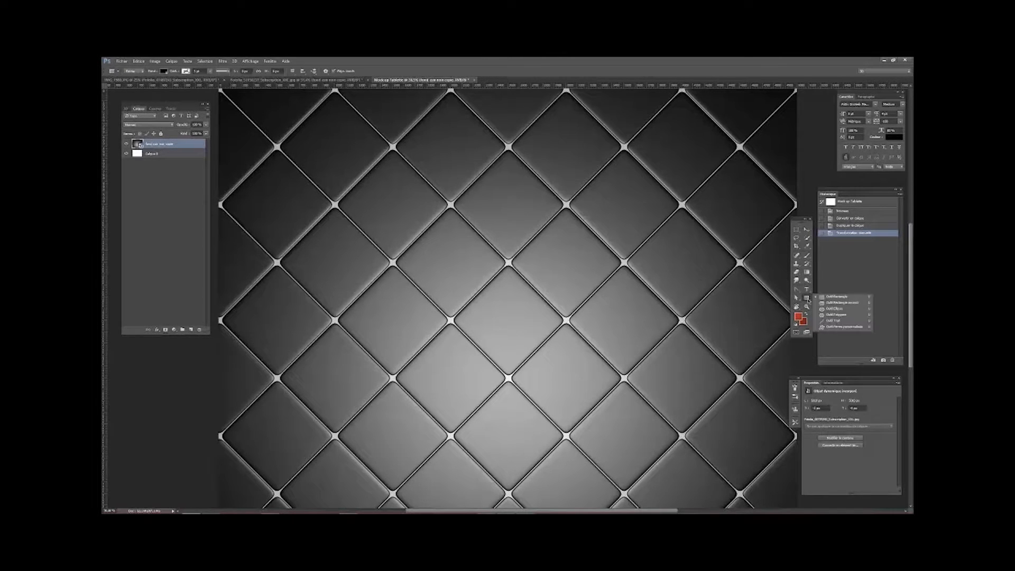
click(842, 303)
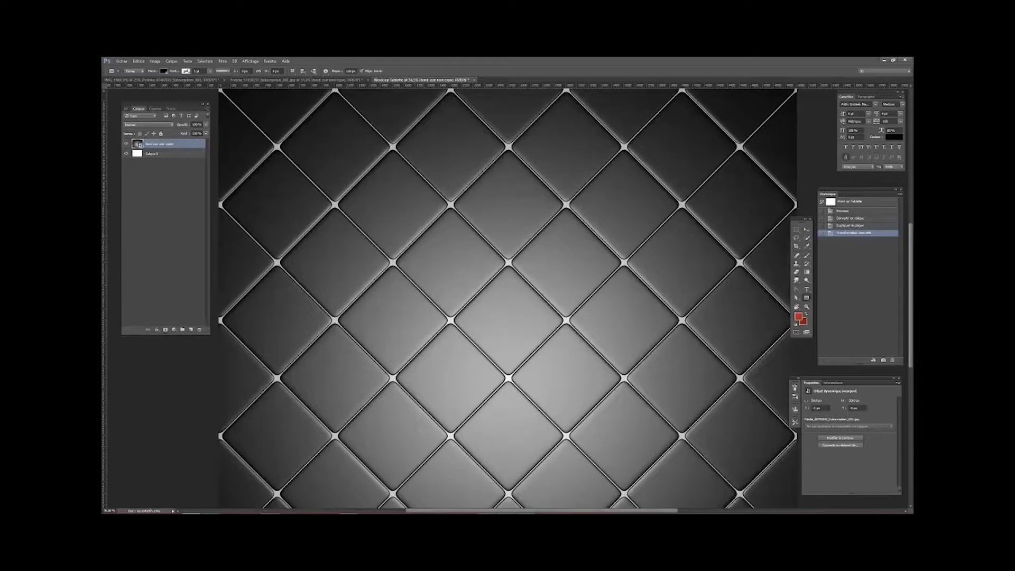
click(457, 250)
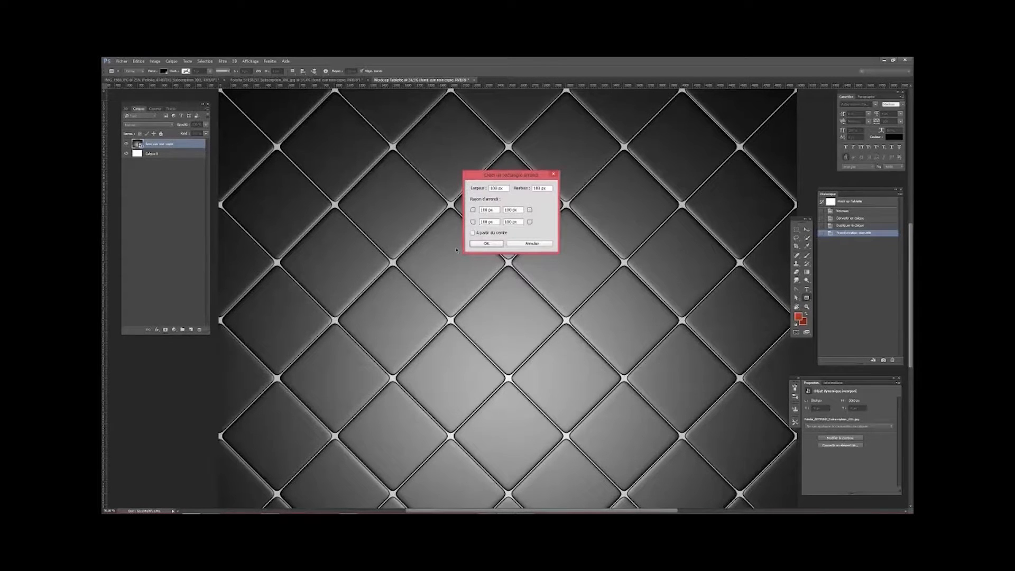
drag(506, 189, 477, 185)
text(1)
key(Tab)
text(1)
key(Tab)
click(486, 244)
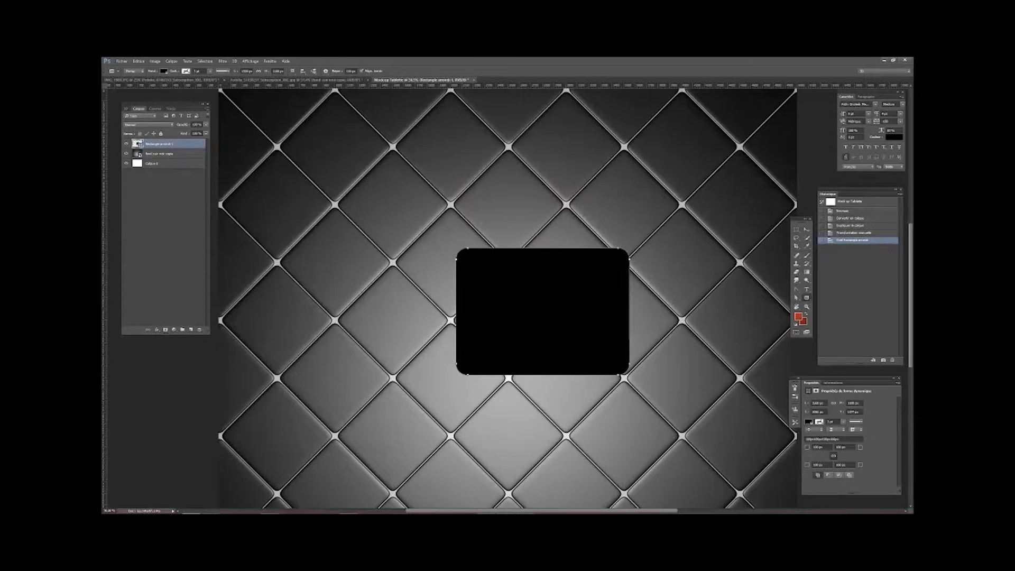
Move the rounded rectangle towards the middle of the canvas and delete it
key(v)
drag(575, 285, 538, 263)
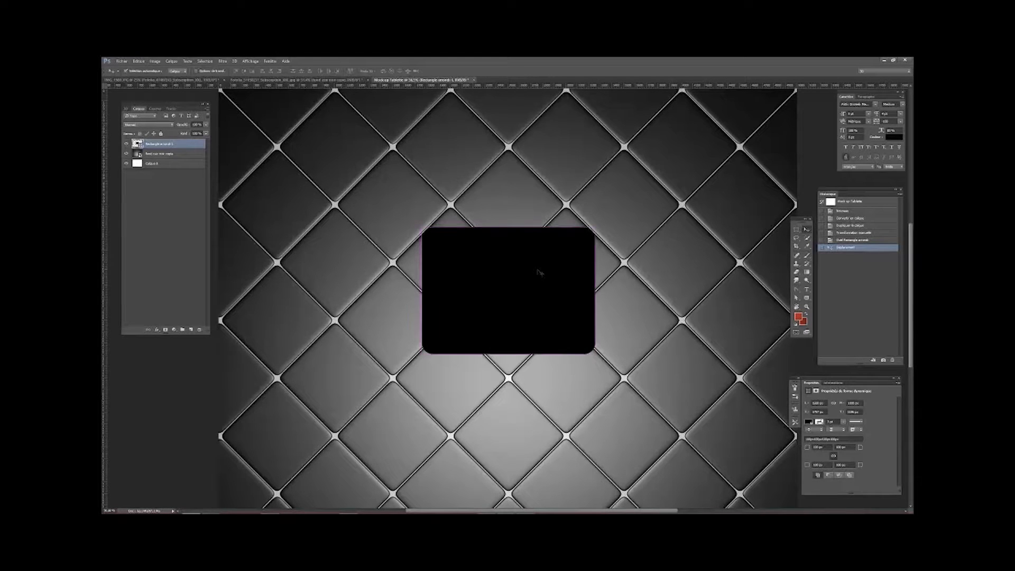
key(Delete)
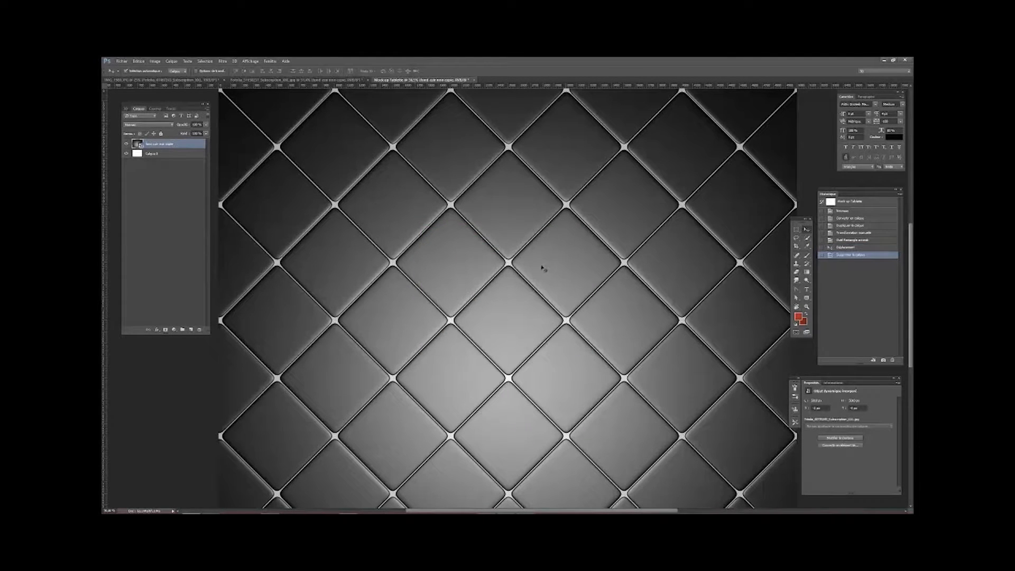
Create a black rounded rectangle 2000 px wide and 1600 px high with 100 px corner radii
click(807, 299)
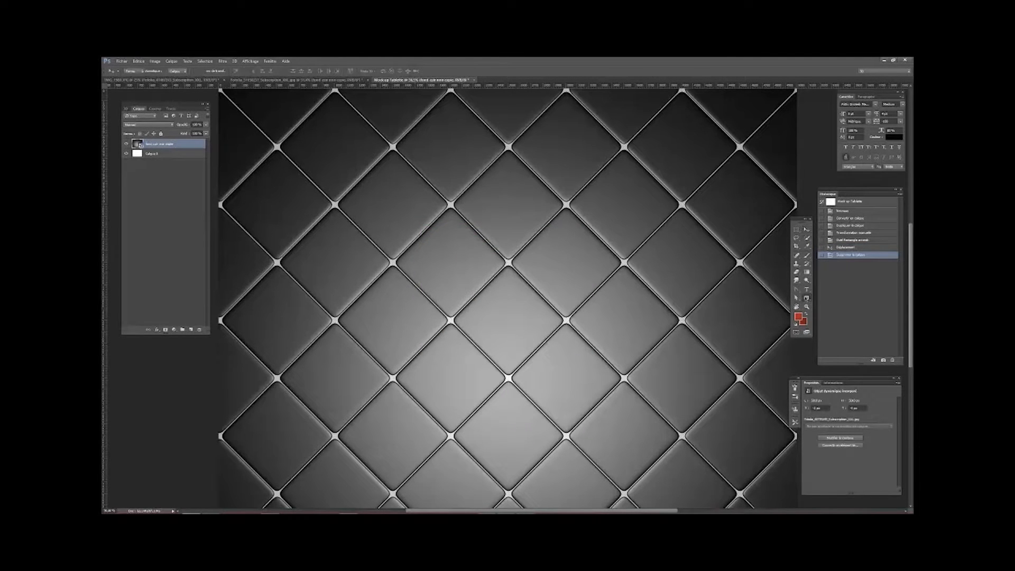
click(454, 273)
drag(506, 189, 465, 183)
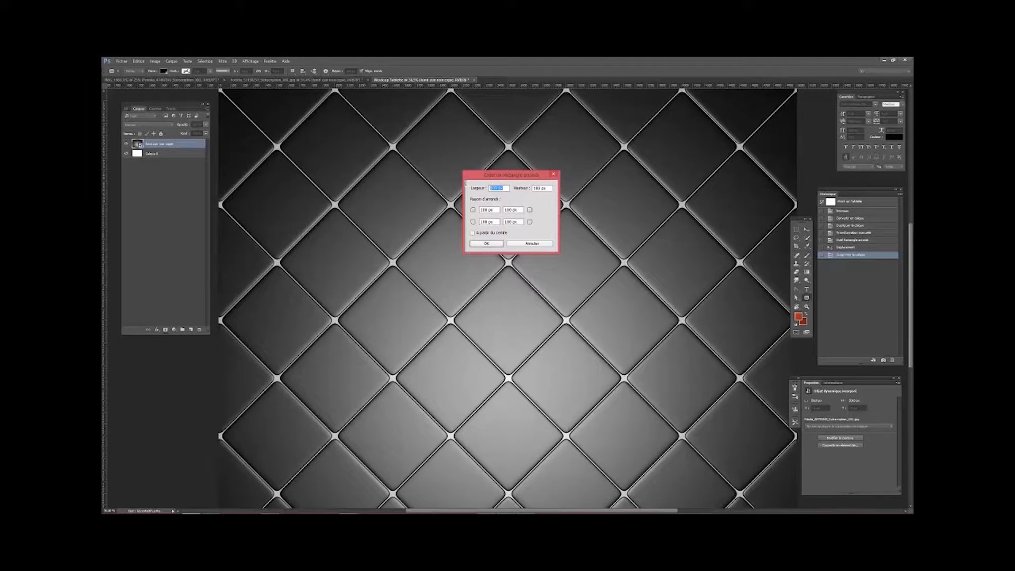
text(2000)
key(Tab)
text(1)
key(Tab)
click(487, 243)
Move the black rounded rectangle to the horizontal centre of the canvas, slightly above mid-height
key(v)
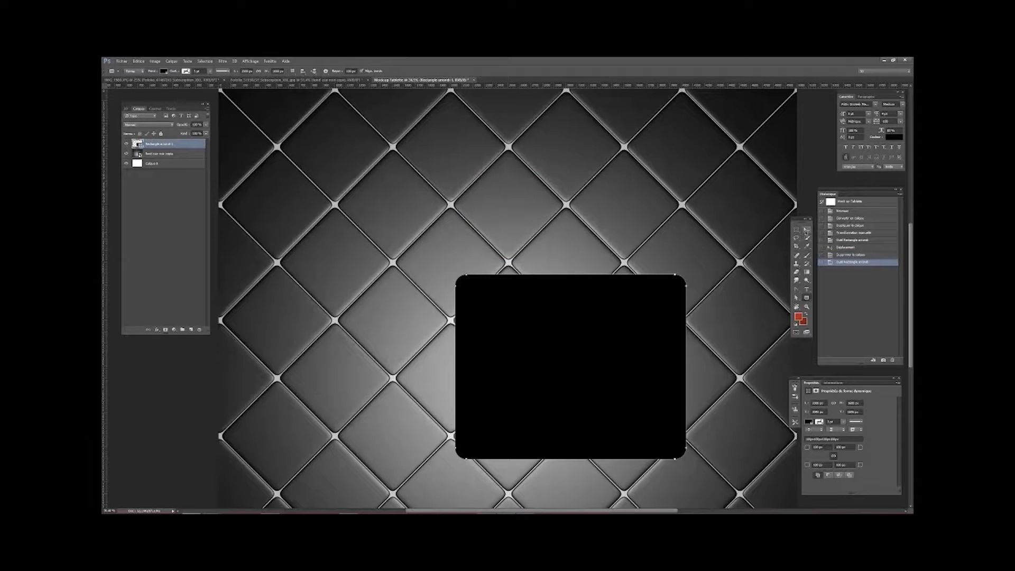
drag(611, 334, 560, 262)
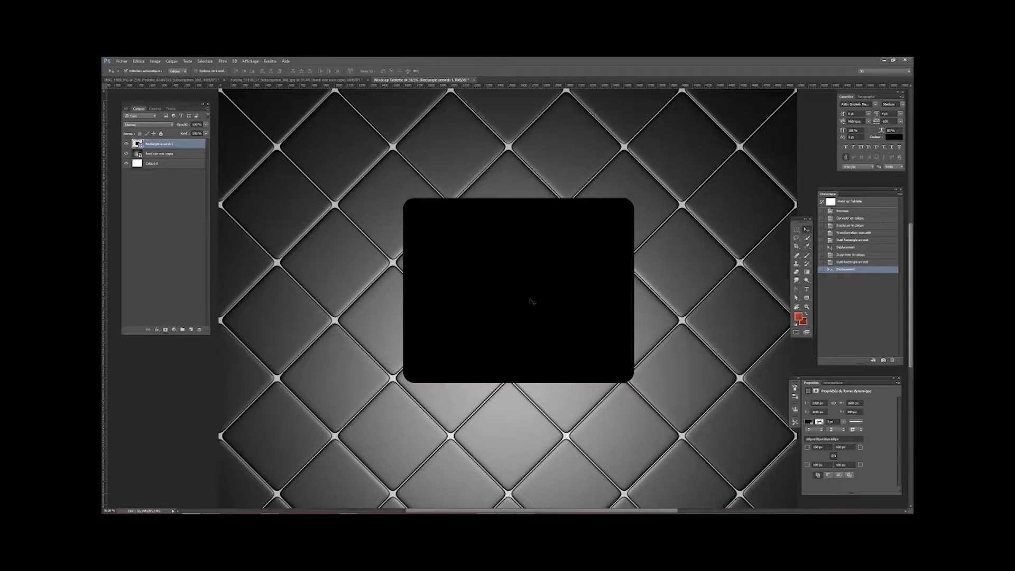
drag(548, 284, 538, 283)
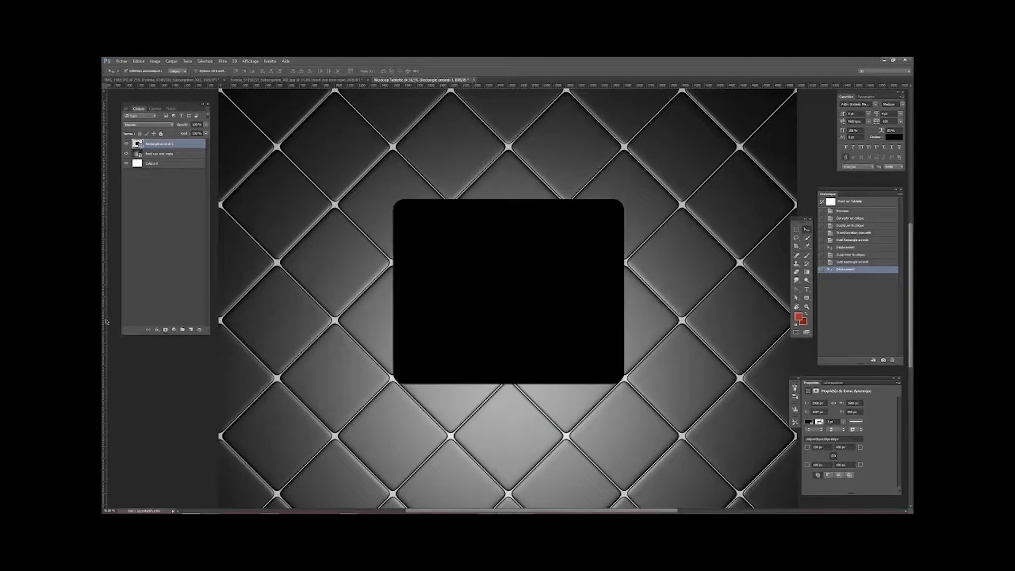
Place two vertical guides along the left and right edges of the black rounded rectangle
drag(106, 321, 392, 314)
drag(105, 329, 625, 328)
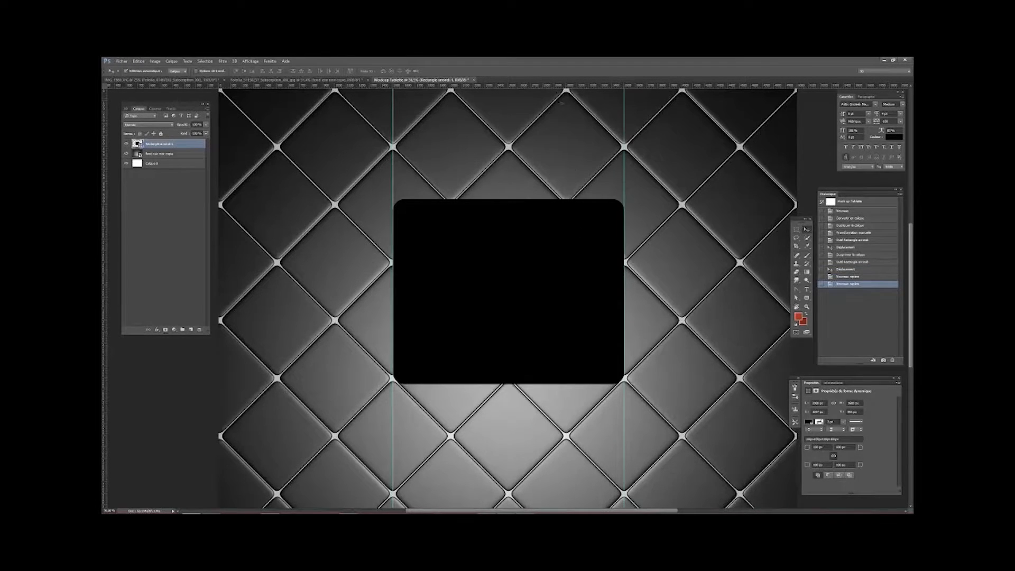
Place two horizontal guides along the black shape's top and bottom edges and draw a second rounded rectangle exactly over it within the guides
drag(556, 84, 580, 200)
drag(496, 89, 503, 385)
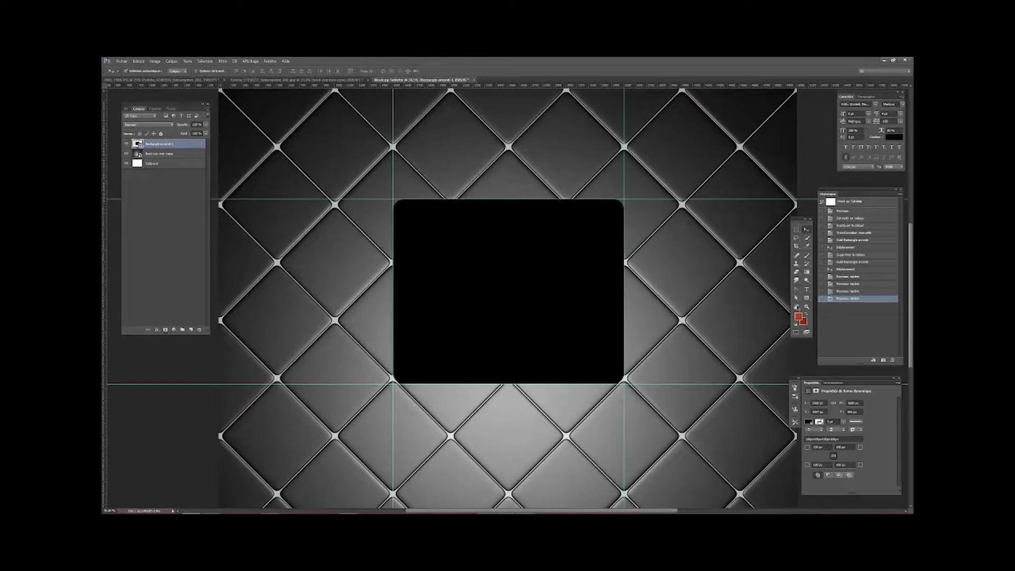
click(807, 299)
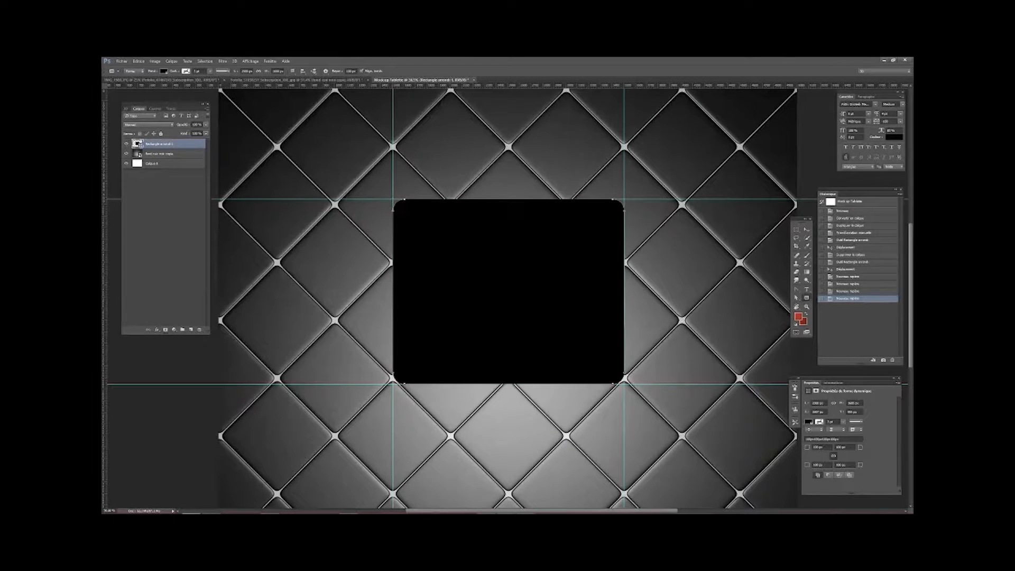
drag(394, 200, 624, 383)
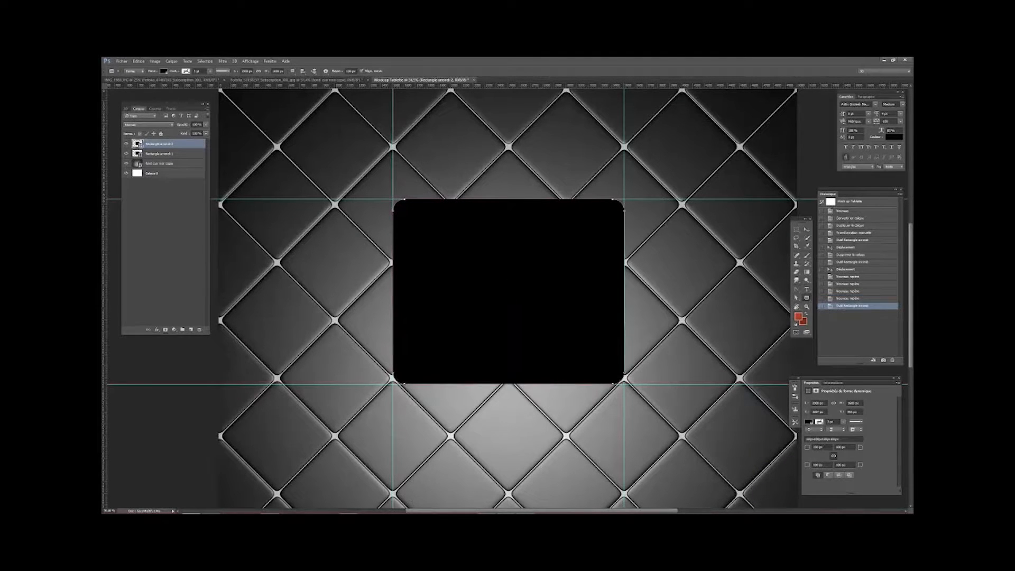
Remove the second rounded rectangle's fill and give it a solid-colour stroke
click(164, 72)
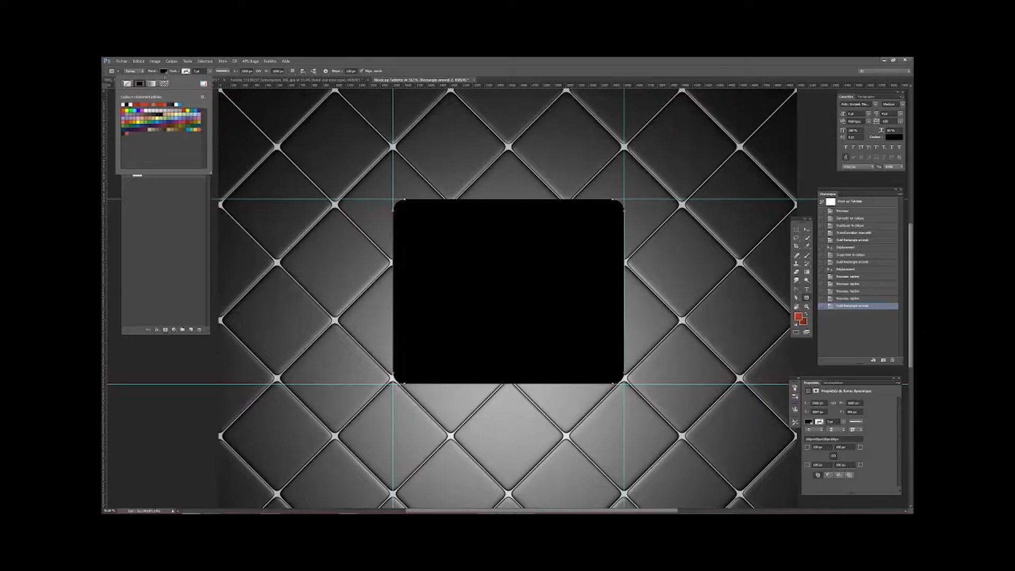
click(128, 83)
click(187, 72)
click(187, 71)
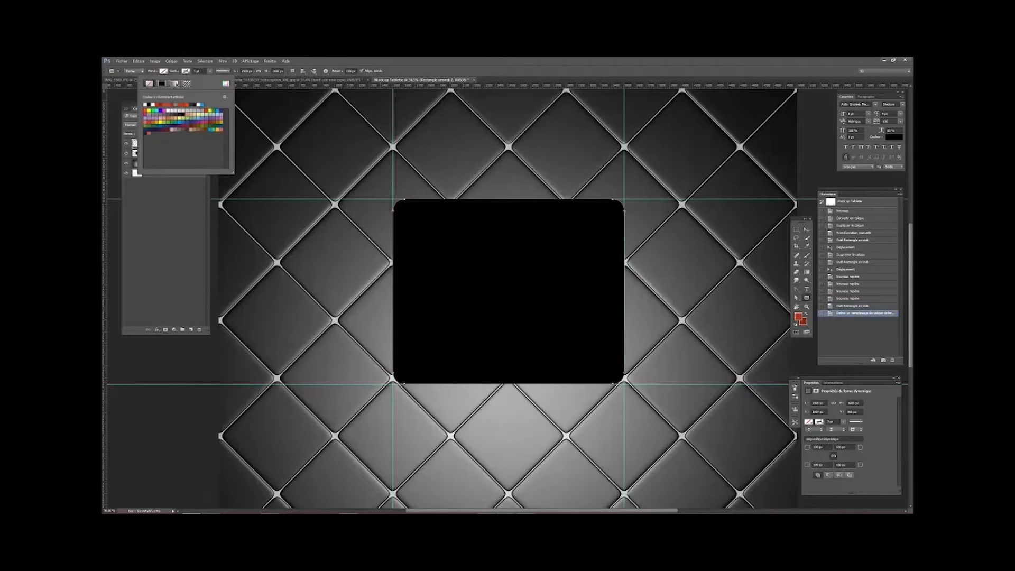
click(151, 103)
click(271, 61)
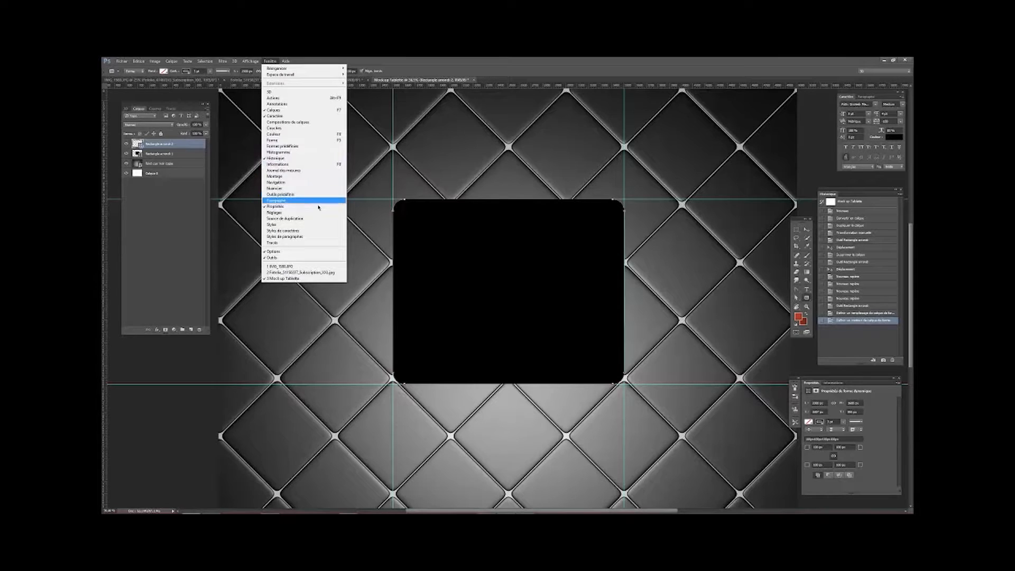
click(434, 67)
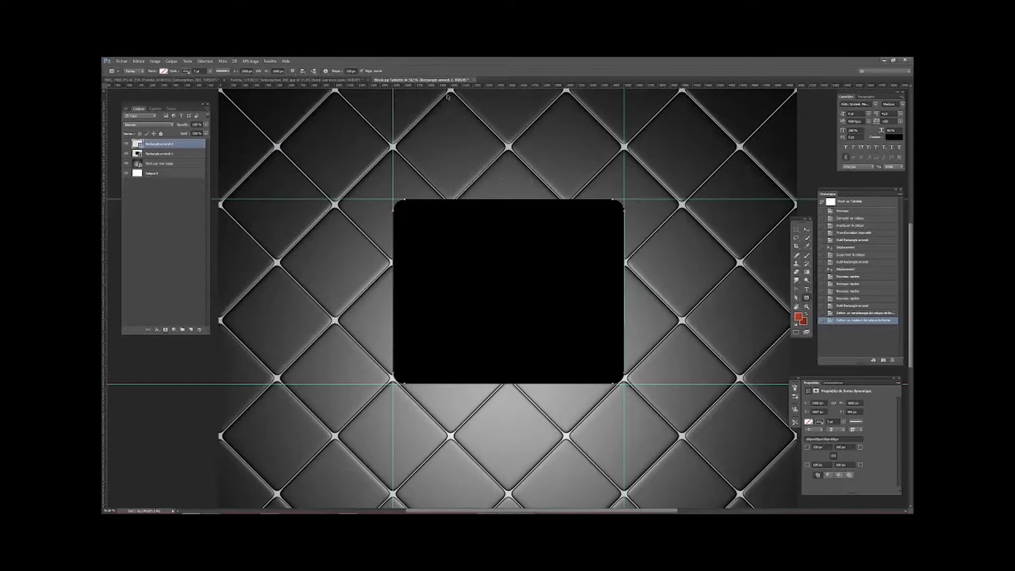
Add a colour overlay layer style in mid grey #707070 to the second rounded rectangle
double_click(177, 144)
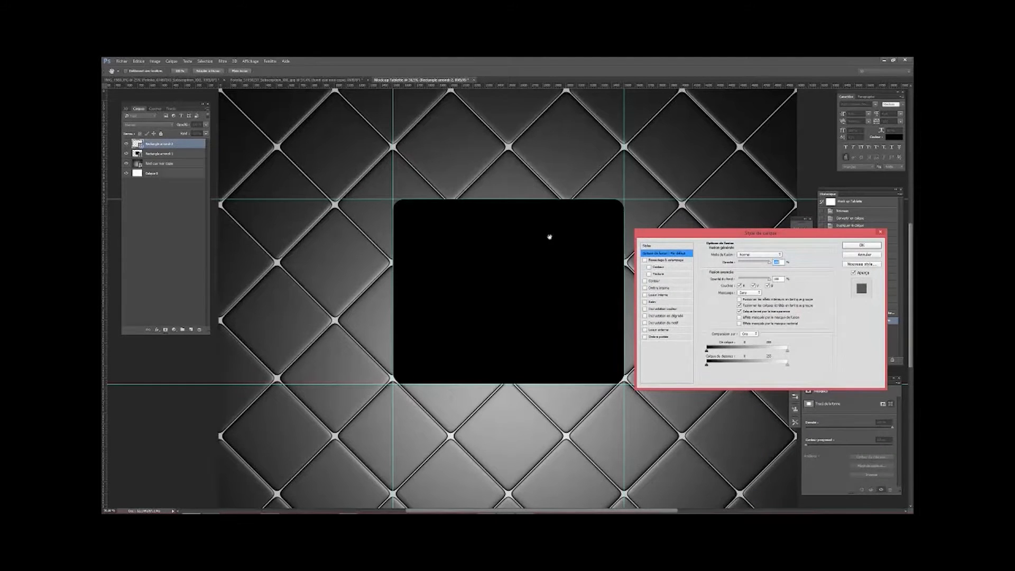
click(671, 309)
click(786, 255)
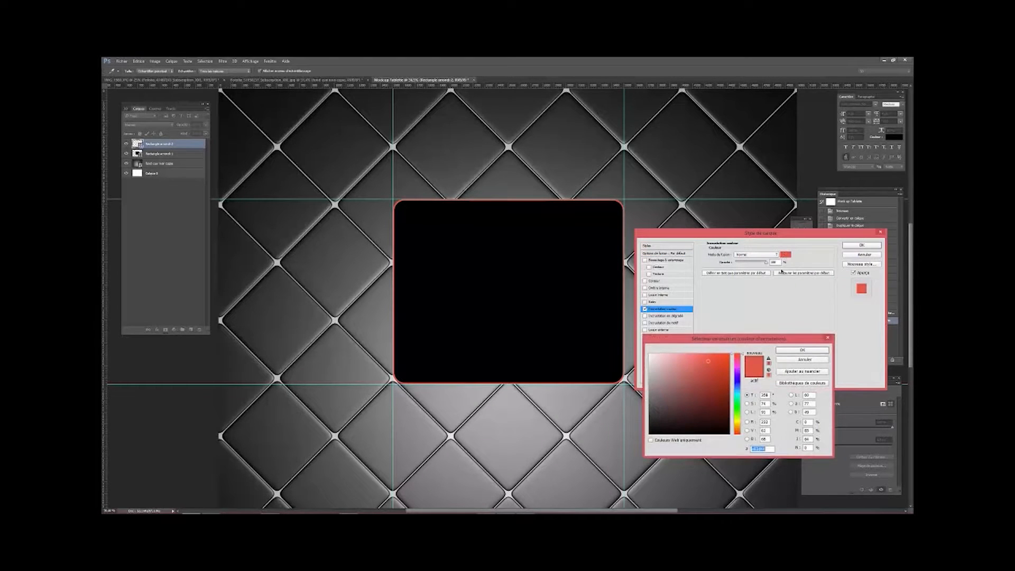
drag(668, 416, 646, 400)
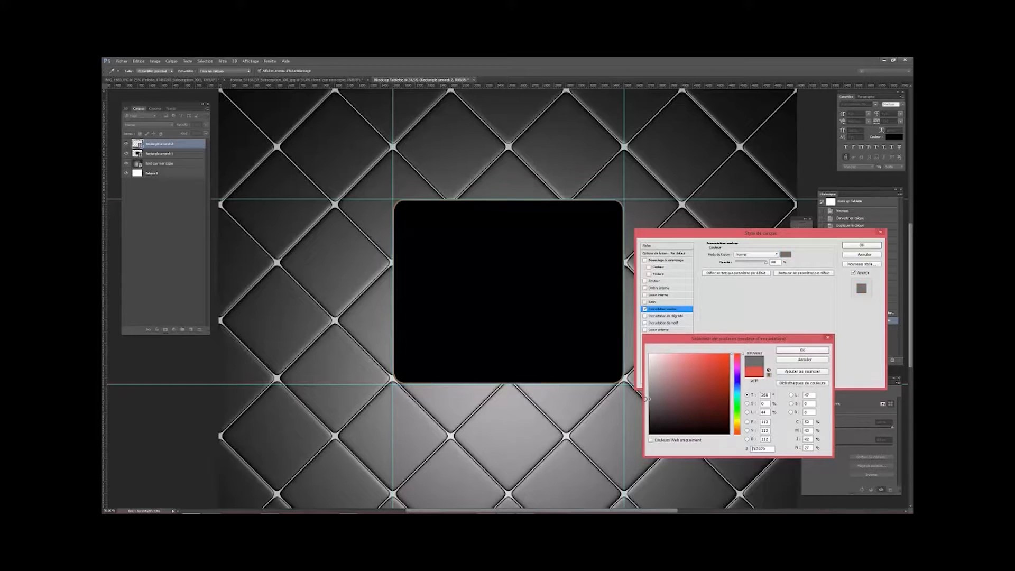
click(786, 352)
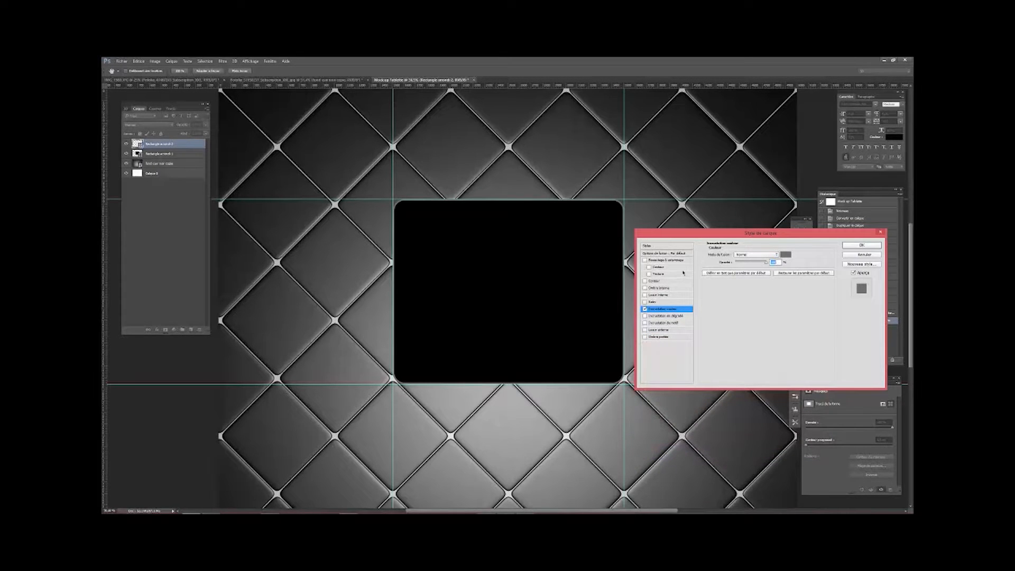
Add a Bevel & Emboss with depth 150%, size 36 px, angle 90° and altitude 26° to the outline, apply the style and hide the guides
click(660, 260)
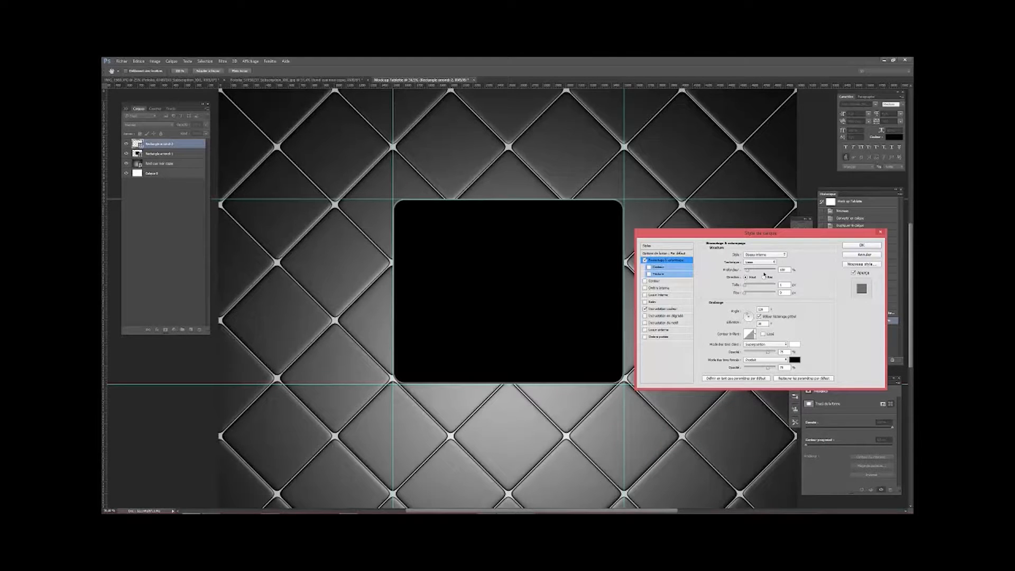
drag(788, 269, 773, 271)
text(150)
click(787, 285)
text(36)
key(Tab)
key(Tab)
text(90)
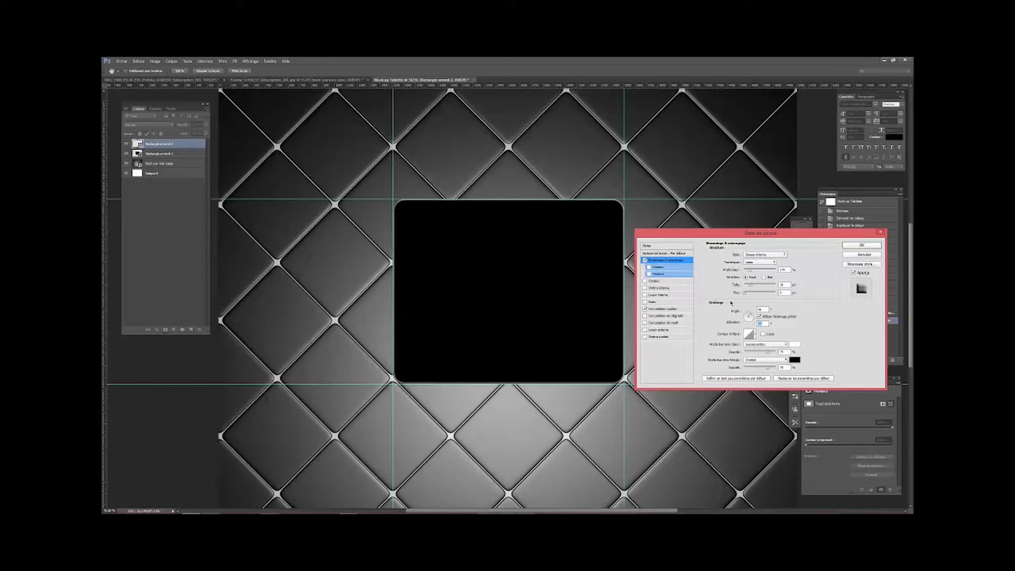
text(26)
click(778, 369)
click(861, 246)
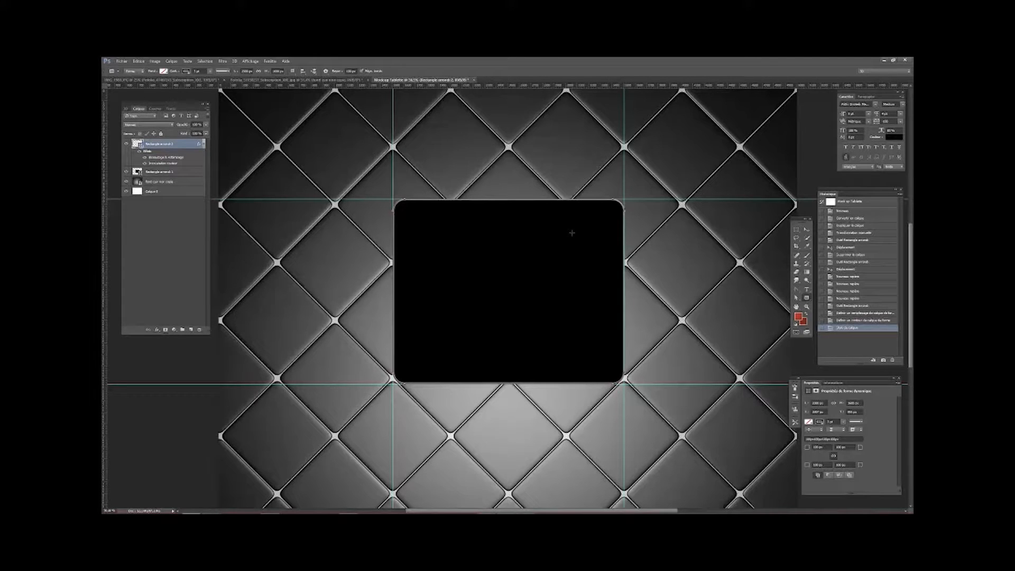
key(ctrl+h)
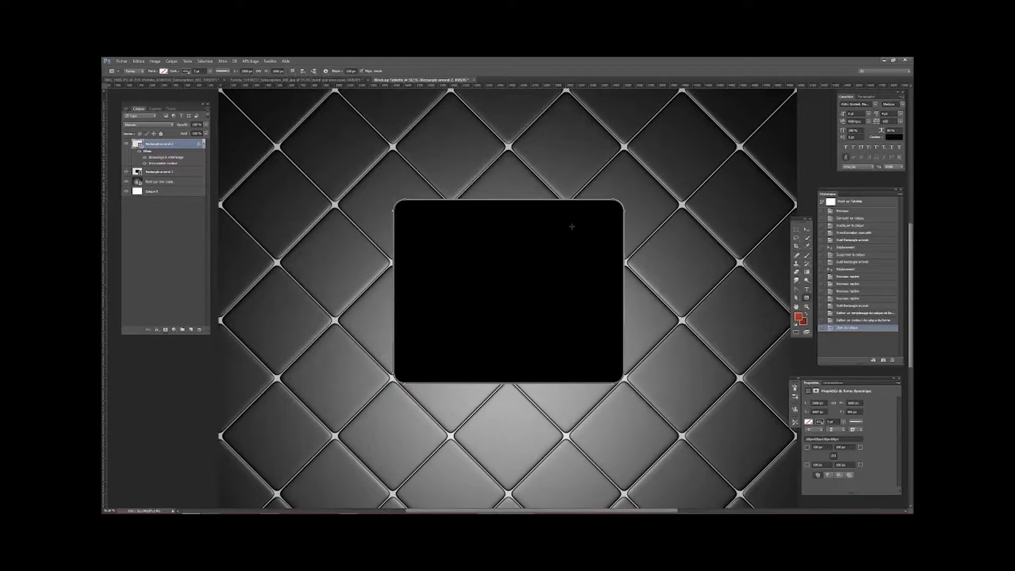
Place two horizontal and two vertical guides slightly inside the tablet body's edges to mark out the screen area
click(806, 230)
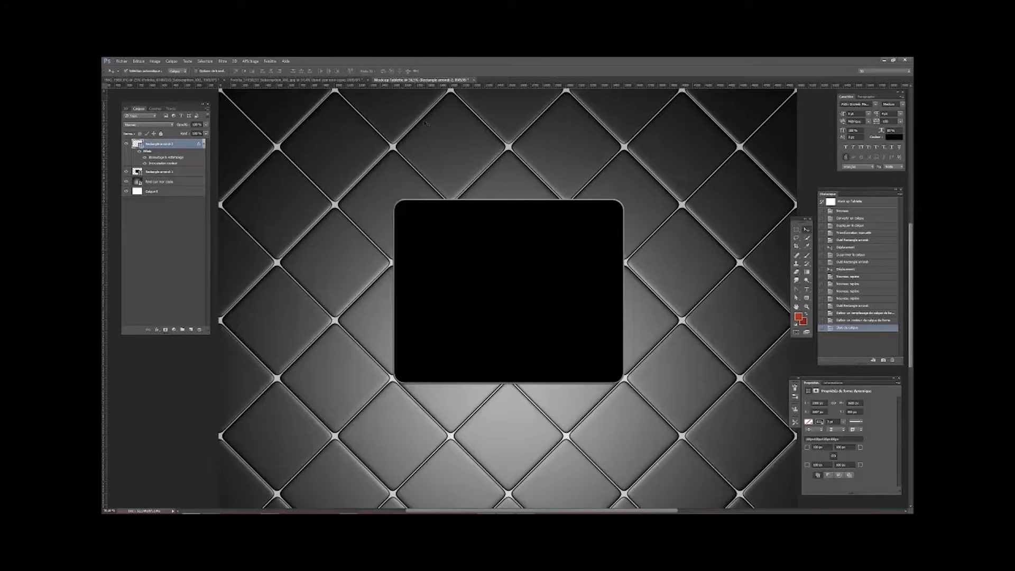
drag(413, 87, 432, 210)
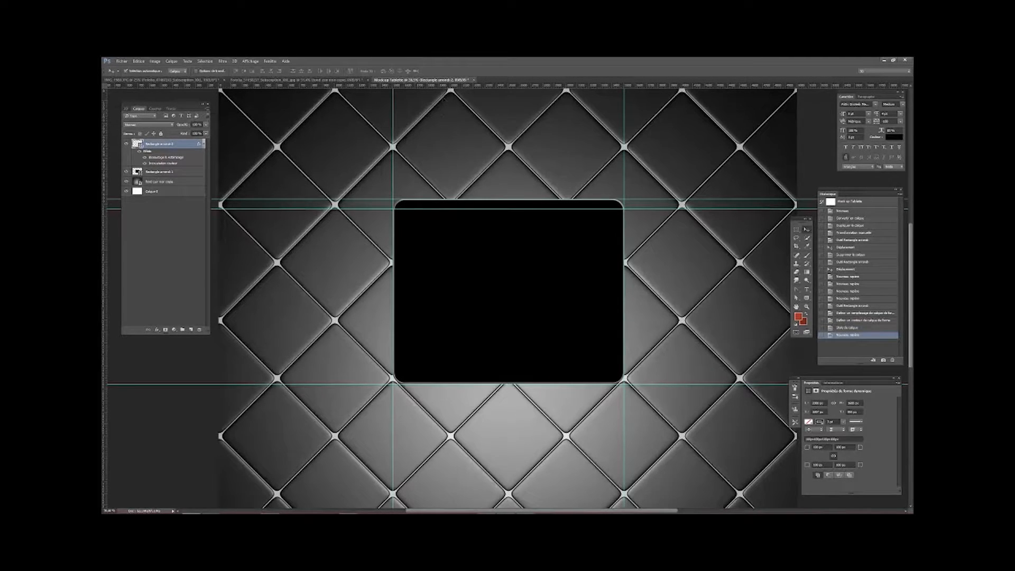
drag(447, 91, 450, 375)
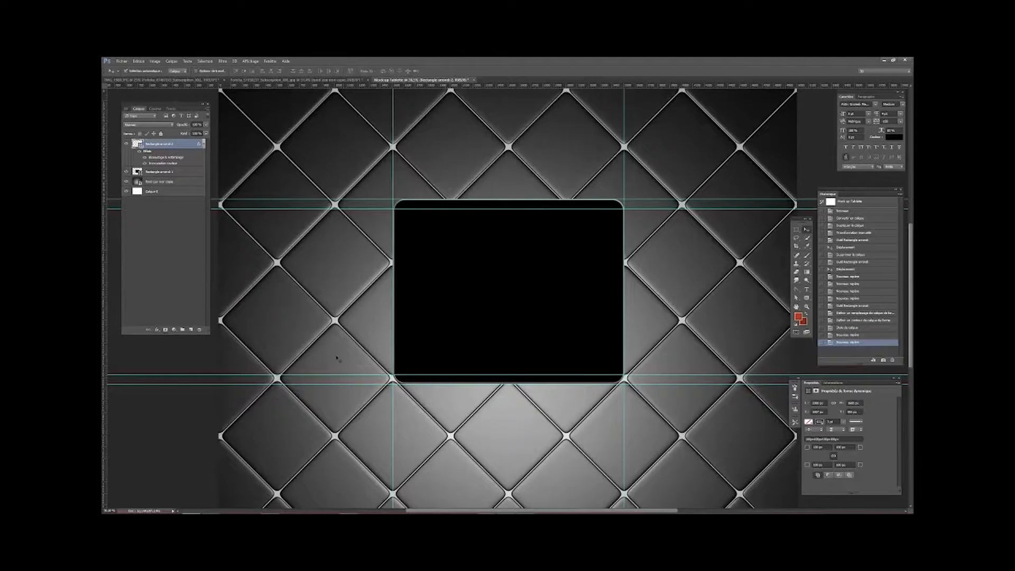
drag(104, 348, 404, 354)
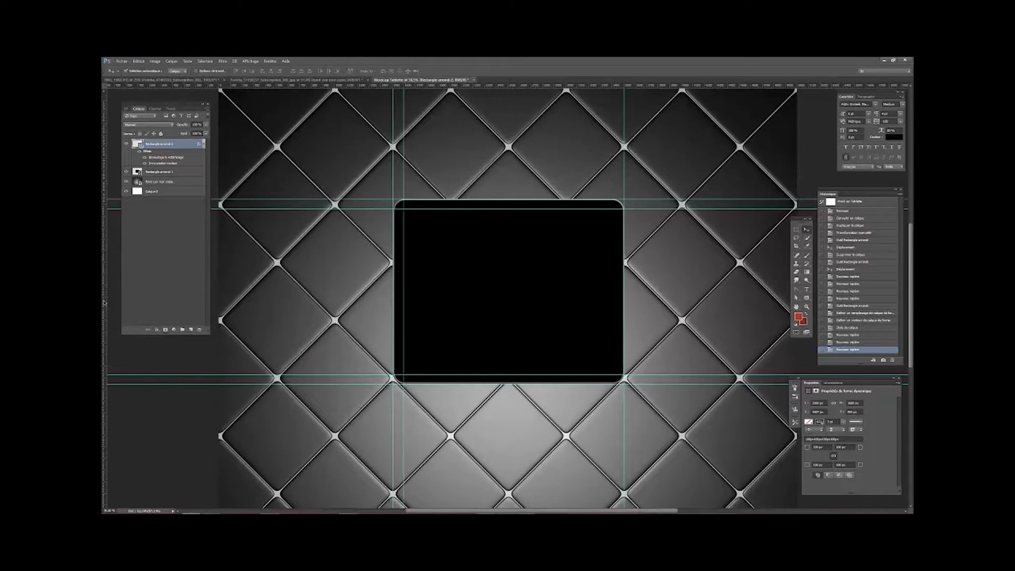
drag(104, 303, 613, 291)
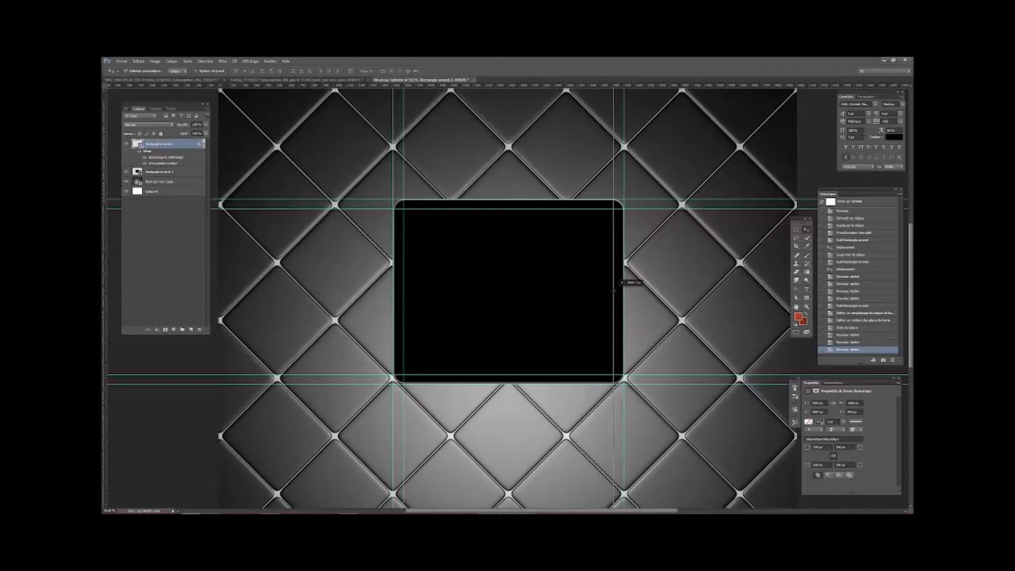
drag(613, 290, 614, 291)
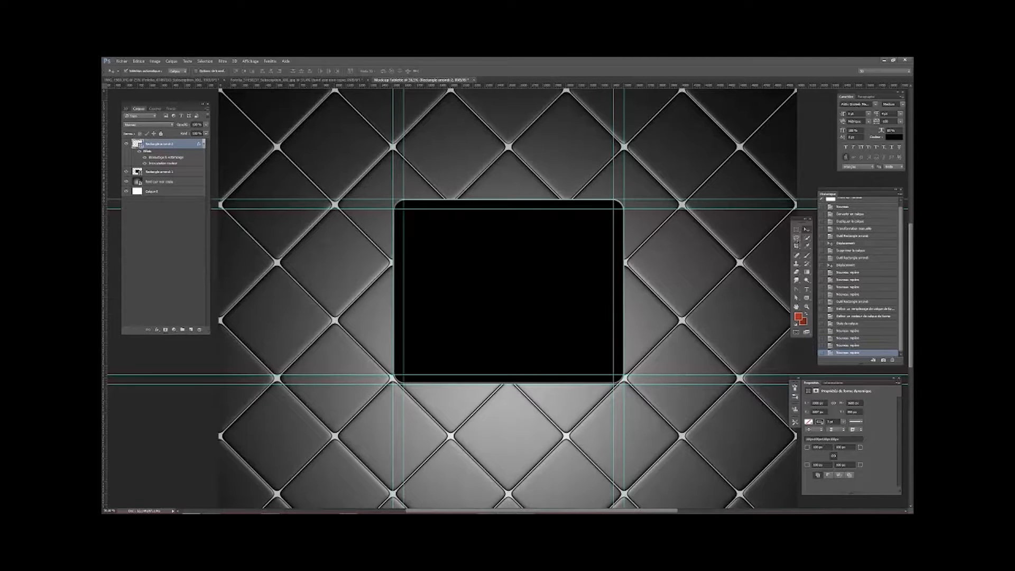
Draw a square-cornered rectangle filling the area between the four inner guides with the Rectangle tool
click(807, 298)
right_click(809, 300)
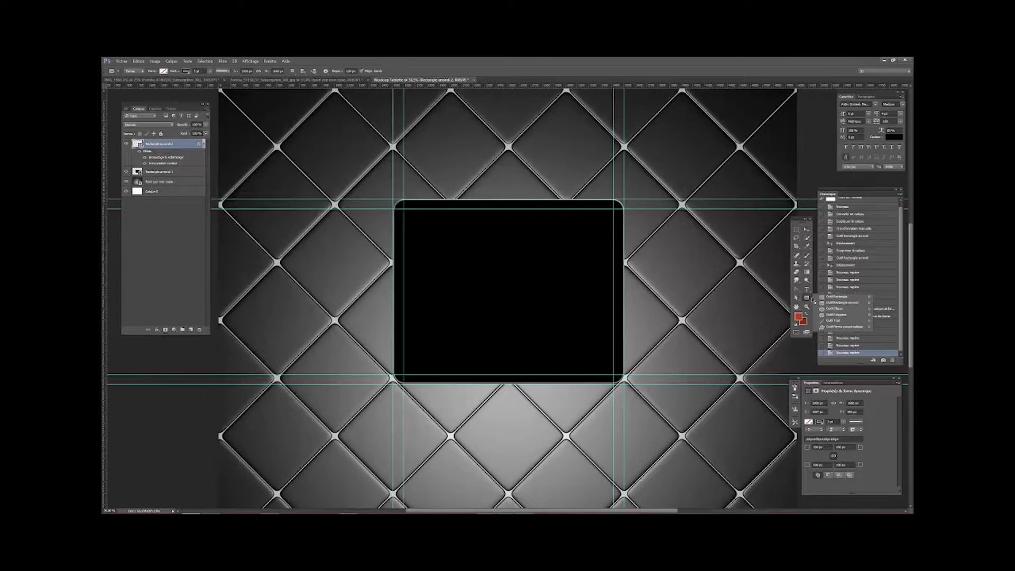
click(817, 299)
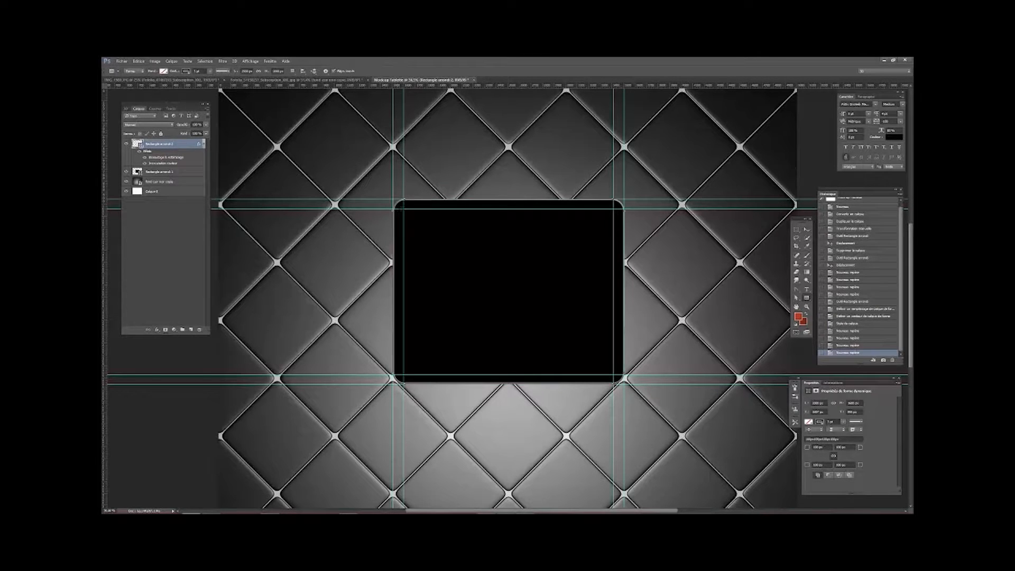
drag(409, 212, 615, 375)
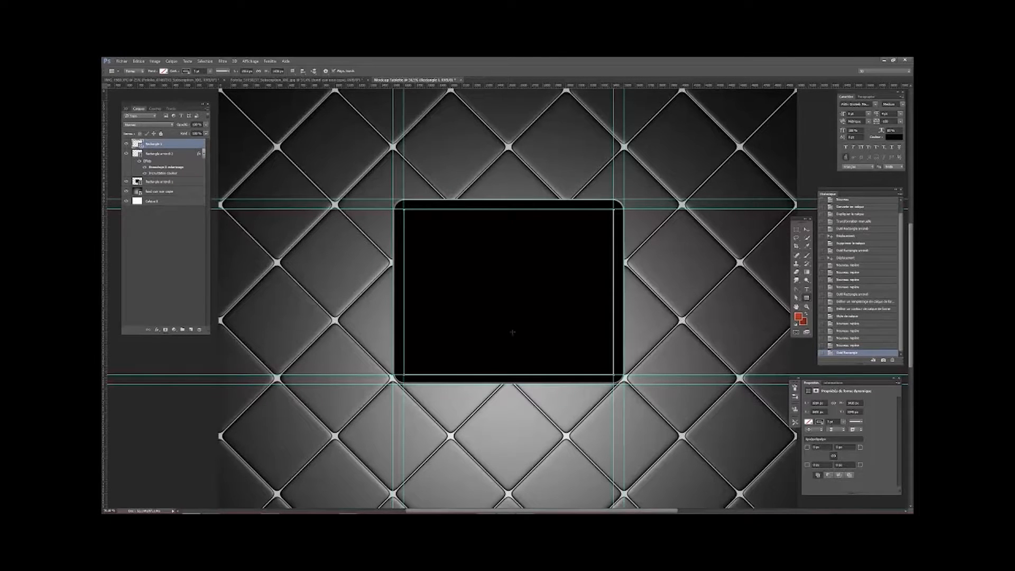
Remove the screen rectangle's stroke and fill it with white
click(187, 72)
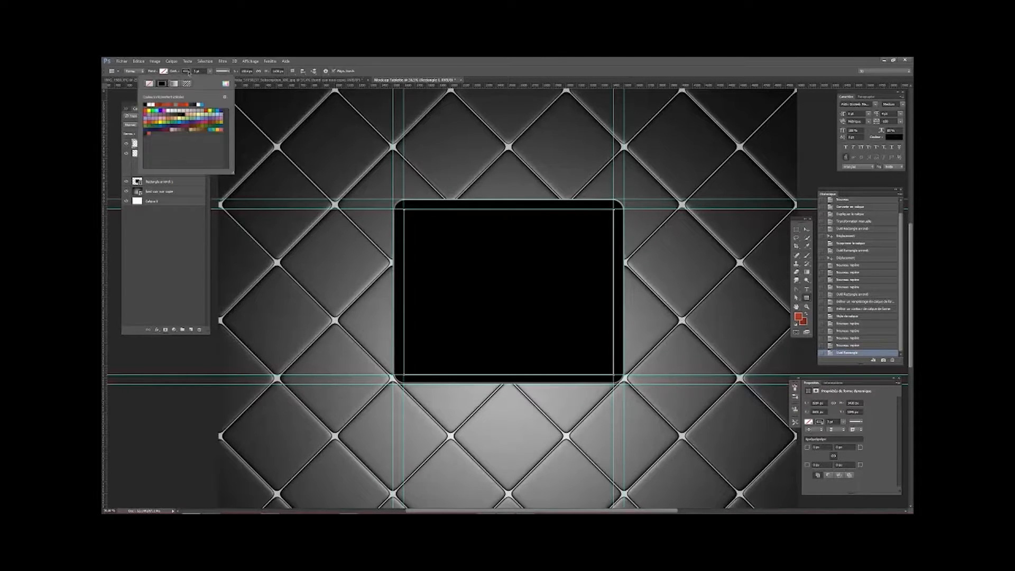
click(150, 84)
click(165, 71)
click(164, 71)
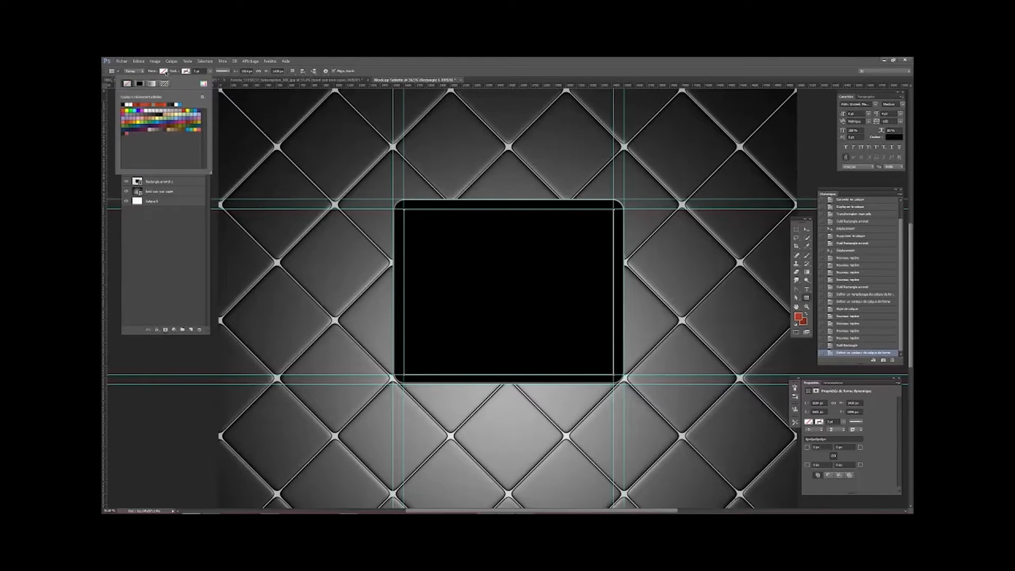
click(179, 104)
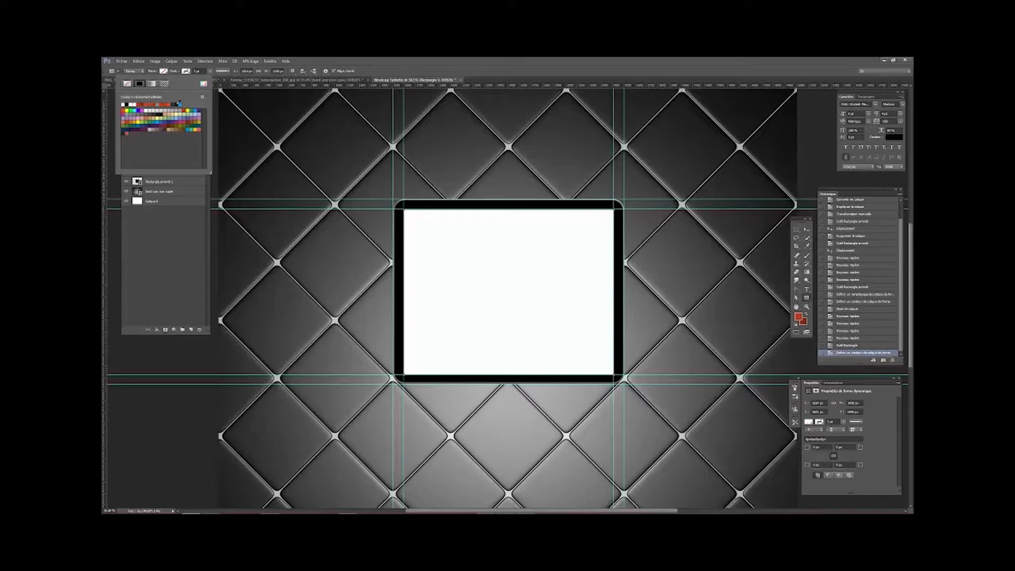
click(808, 229)
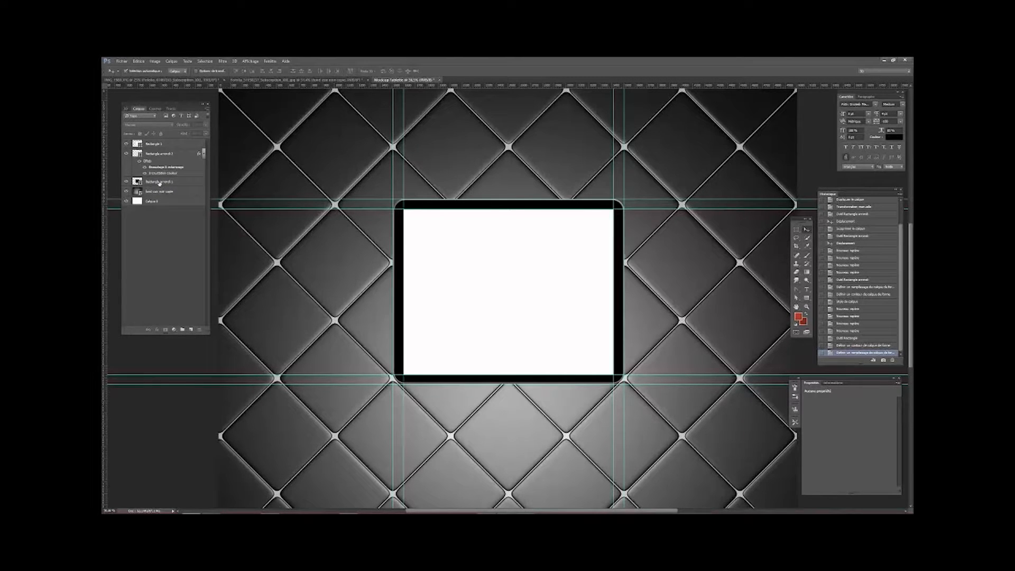
Rename the black rounded rectangle layer as Bordure interne
double_click(159, 182)
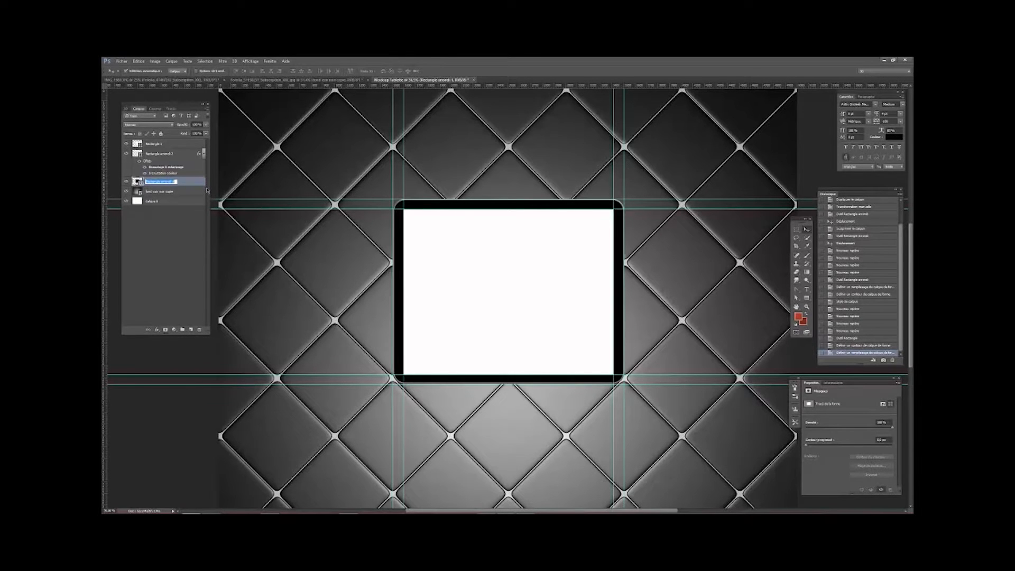
text(Ec)
key(Return)
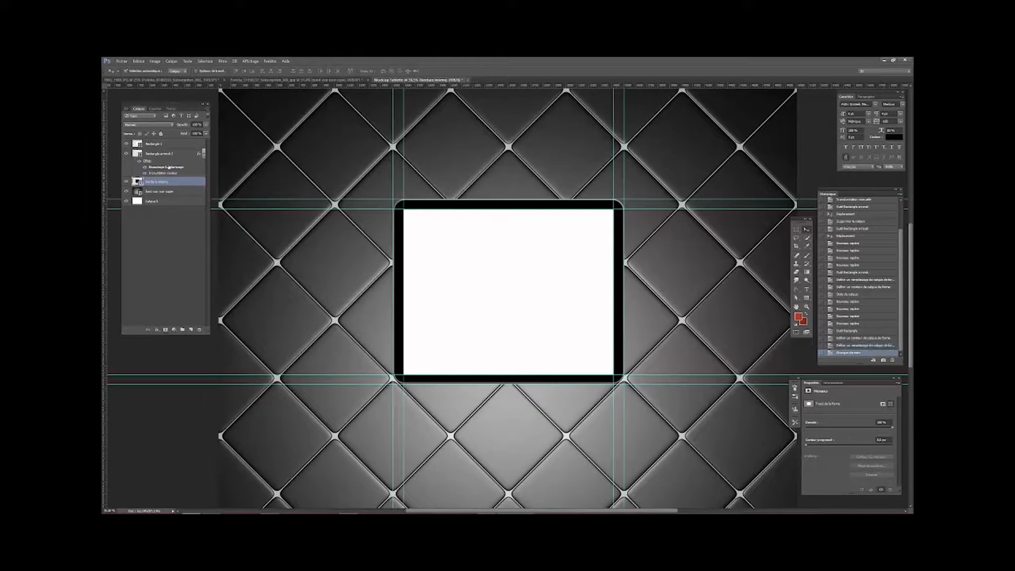
Toggle the bevelled outline layer's visibility to identify it and rename it as Bordure externe
click(127, 154)
click(127, 154)
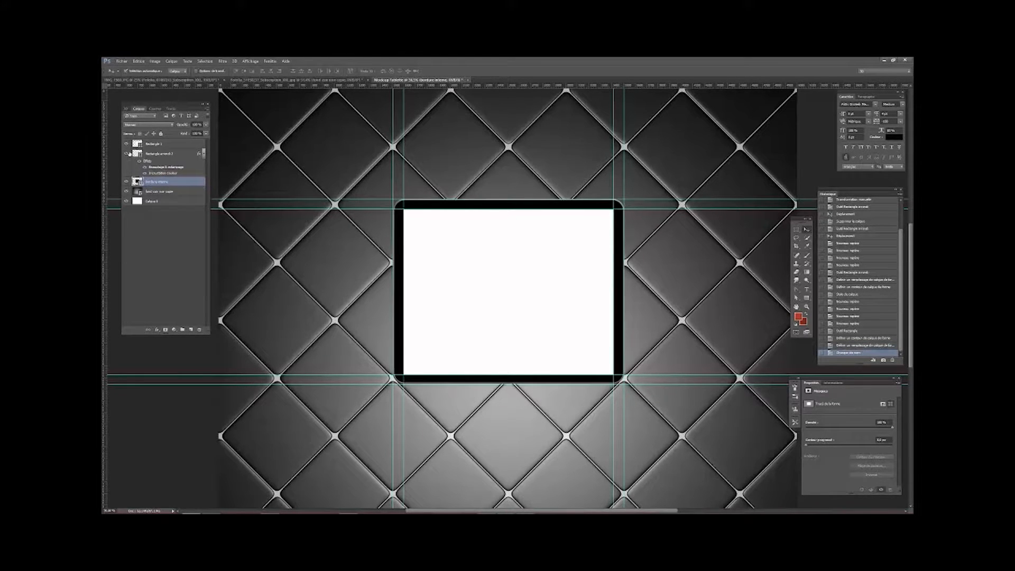
click(173, 154)
double_click(161, 154)
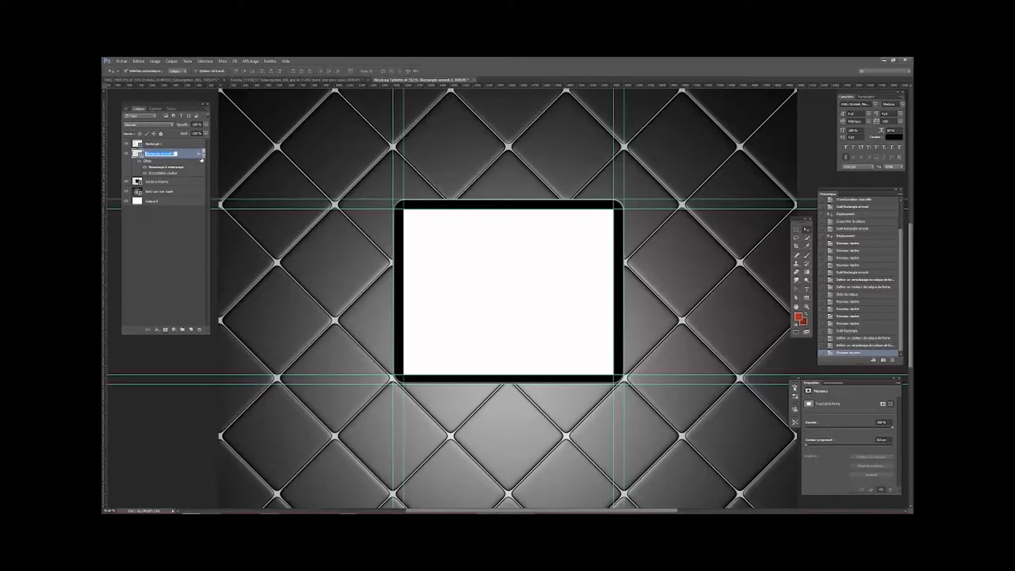
text(Bordure arrondi)
key(Return)
Rename the white rectangle layer as Ecran
click(154, 144)
double_click(154, 143)
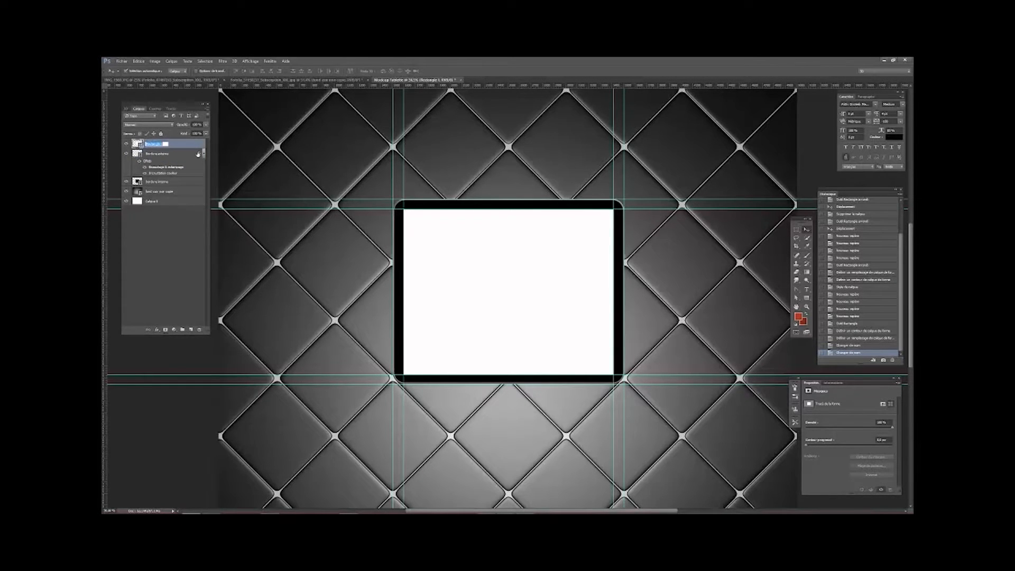
text(Ecran)
key(Return)
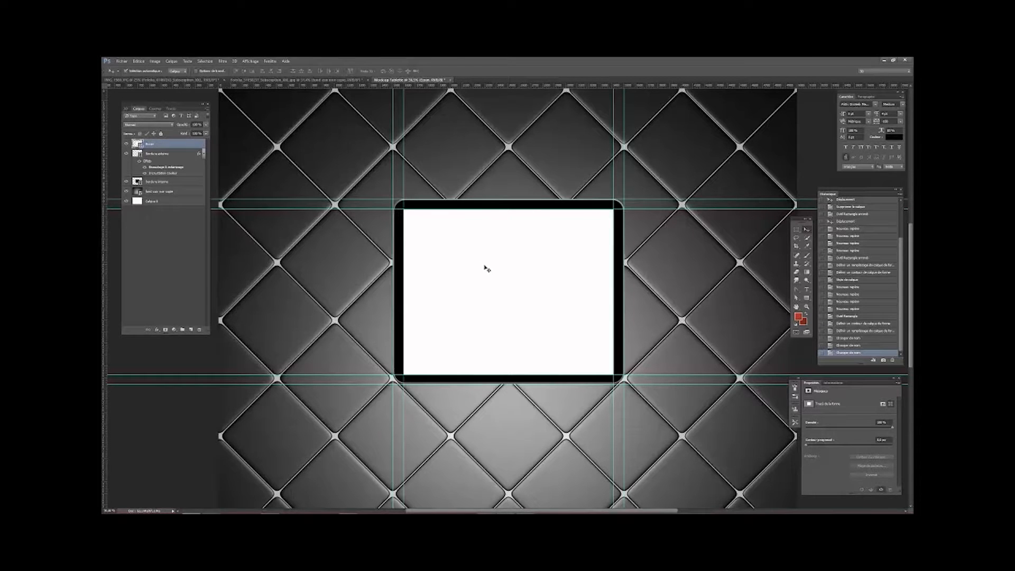
Convert the Ecran layer to a smart object and place vertical and horizontal guides through the centre of the white screen
right_click(177, 146)
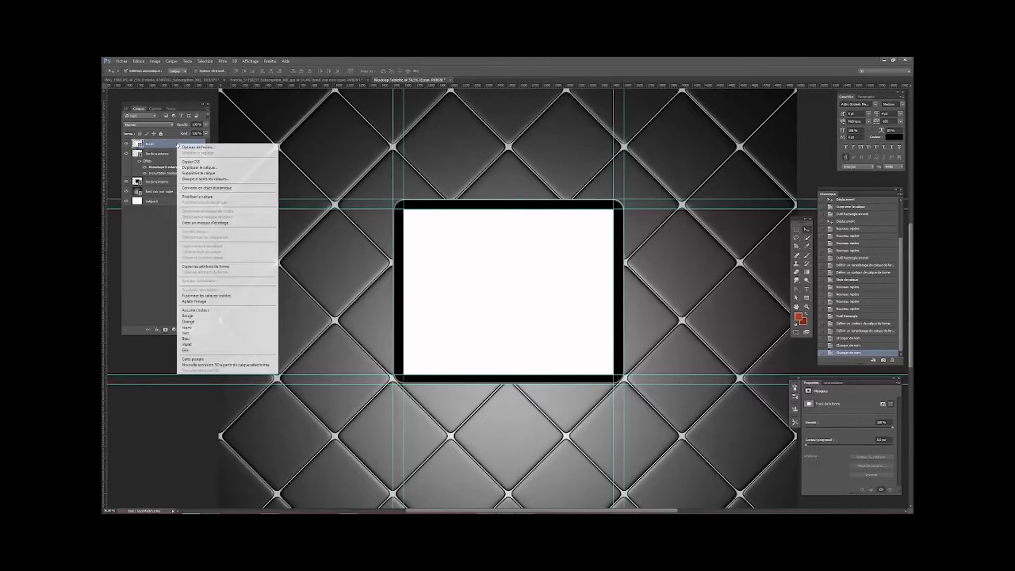
click(203, 188)
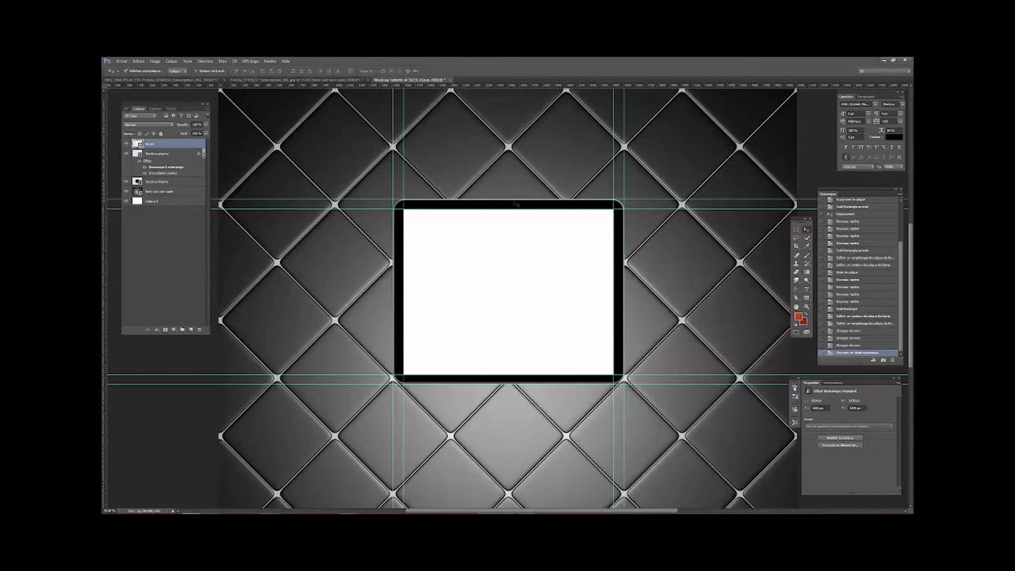
drag(106, 245, 511, 263)
drag(529, 84, 512, 291)
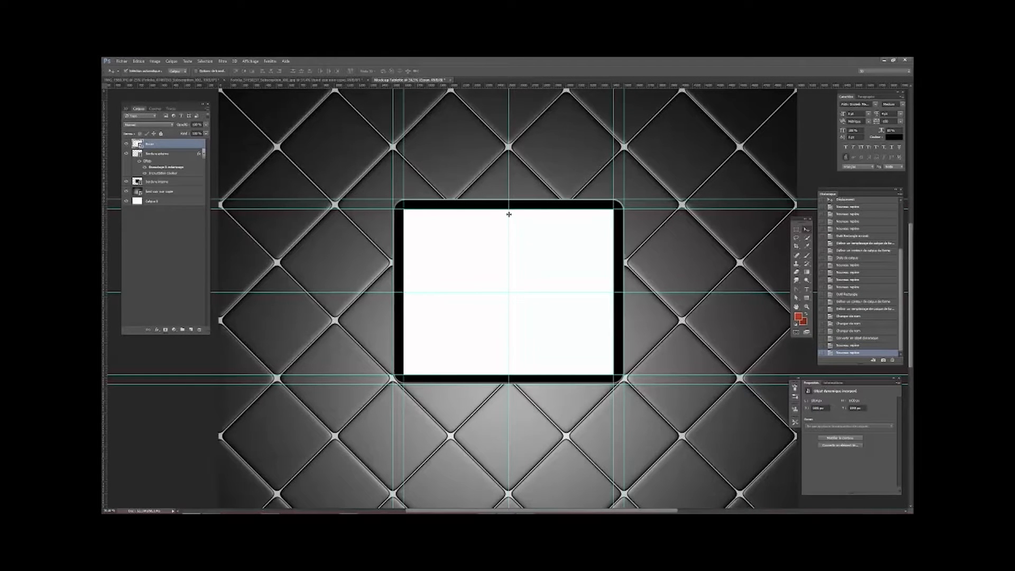
Draw a tiny circle with the Ellipse tool in the tablet's upper black border and centre it on the vertical guide
key(z)
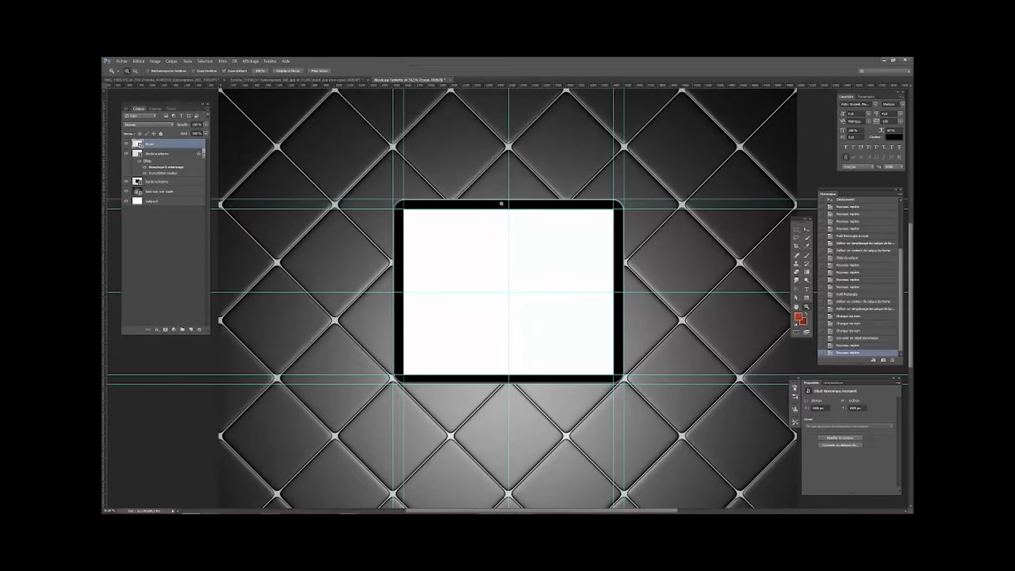
drag(504, 205, 562, 201)
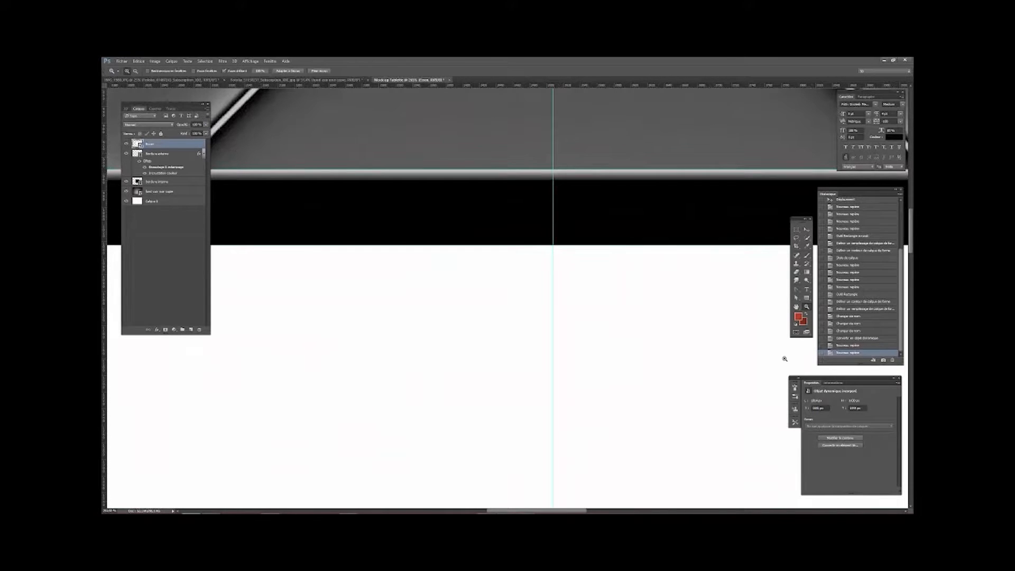
click(807, 298)
click(809, 300)
click(830, 310)
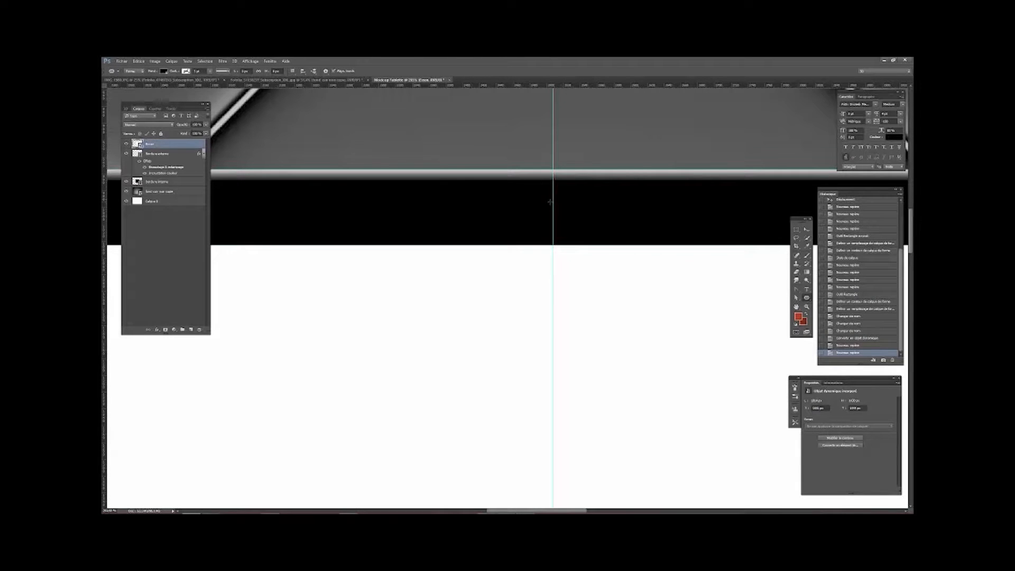
drag(550, 202, 562, 216)
key(v)
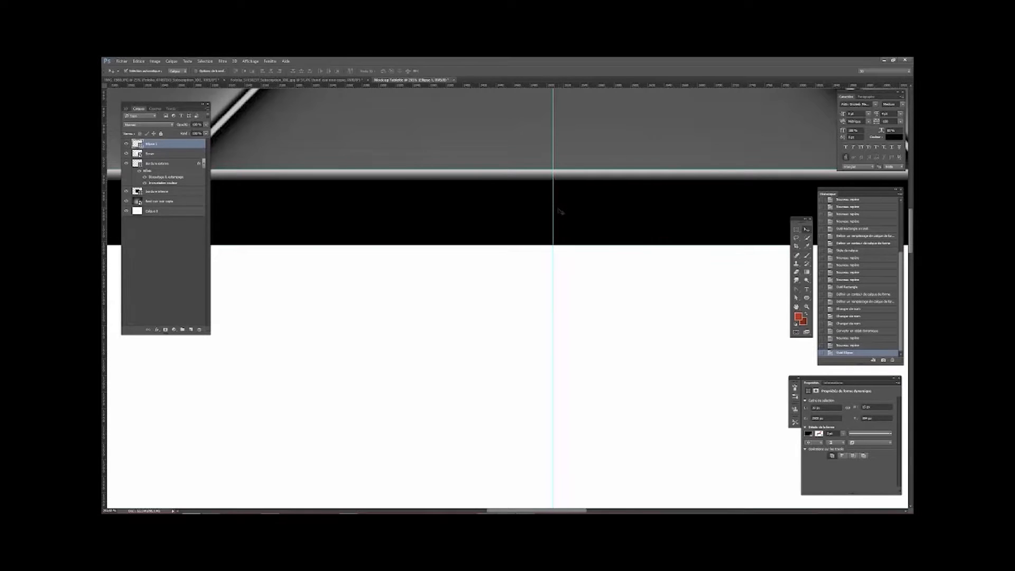
drag(555, 209, 555, 209)
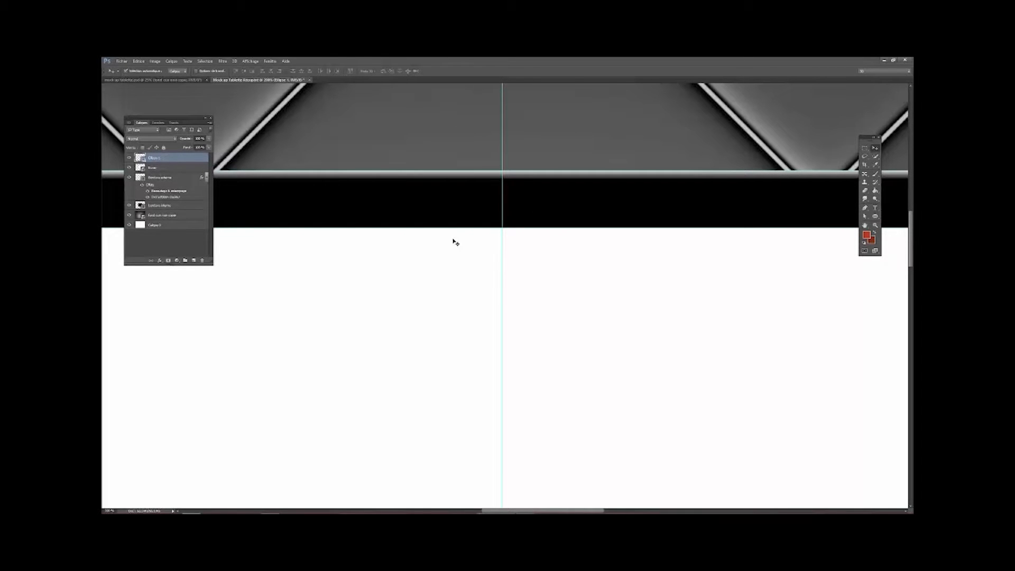
Apply a #5c5c5c grey Color Overlay to the tiny circle and adjust its position on the vertical guide
double_click(193, 160)
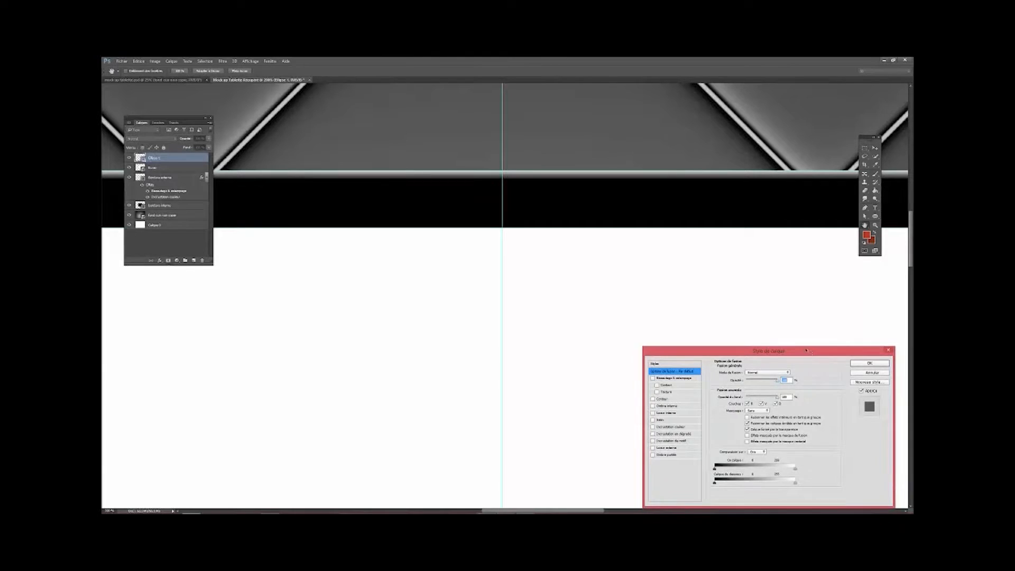
drag(807, 350, 734, 258)
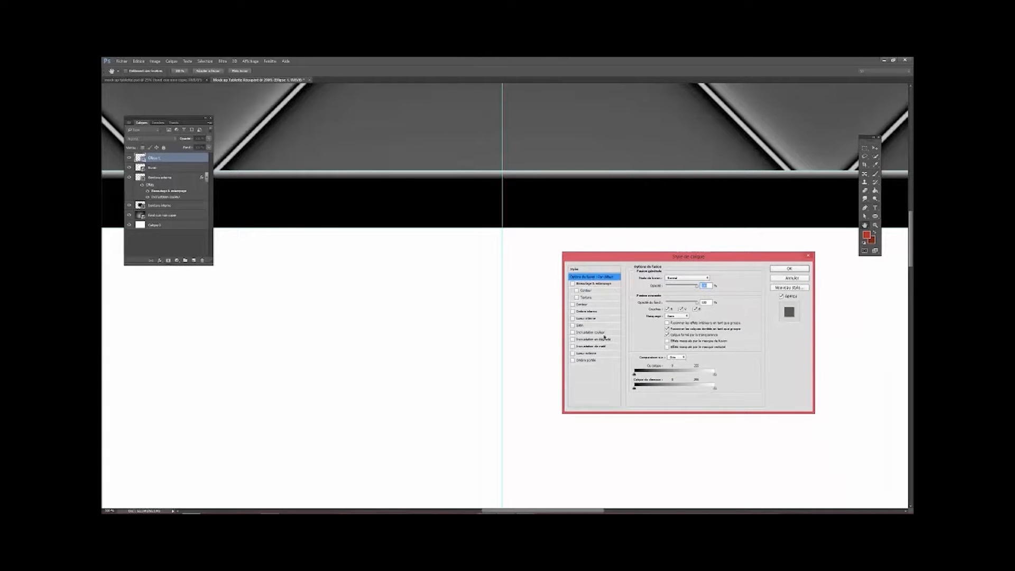
click(604, 333)
click(713, 278)
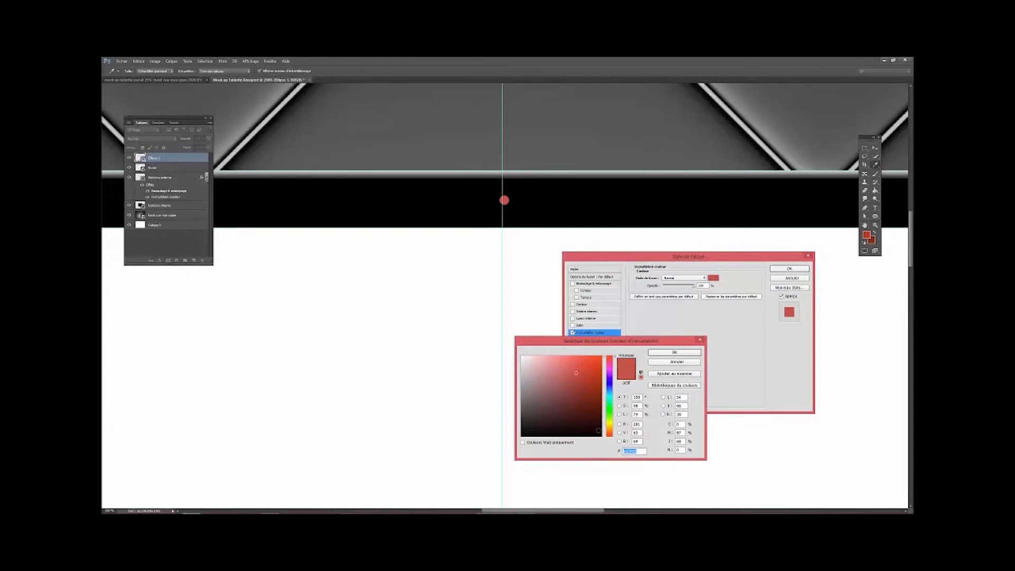
text(2b2b2b)
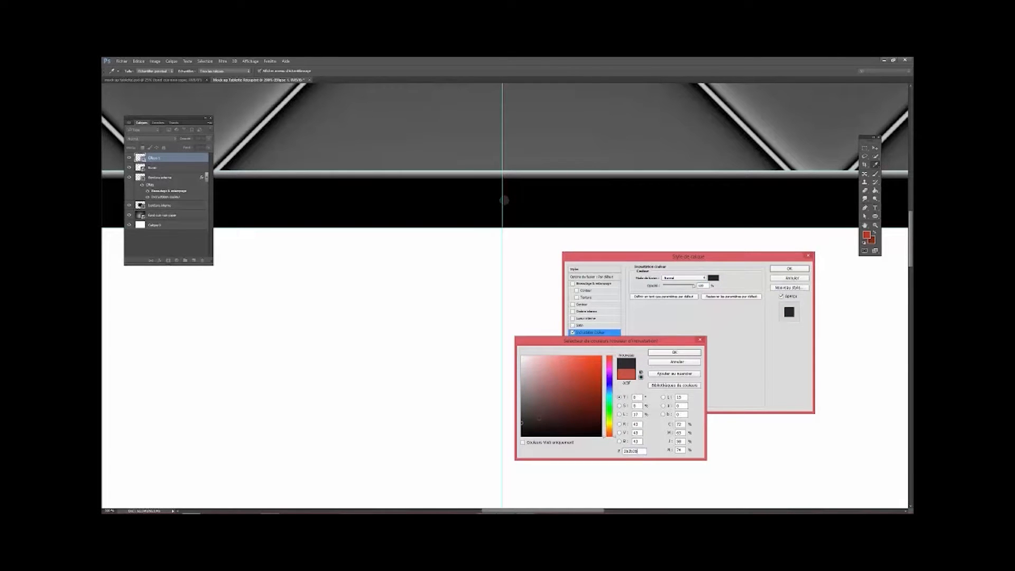
drag(522, 424, 517, 408)
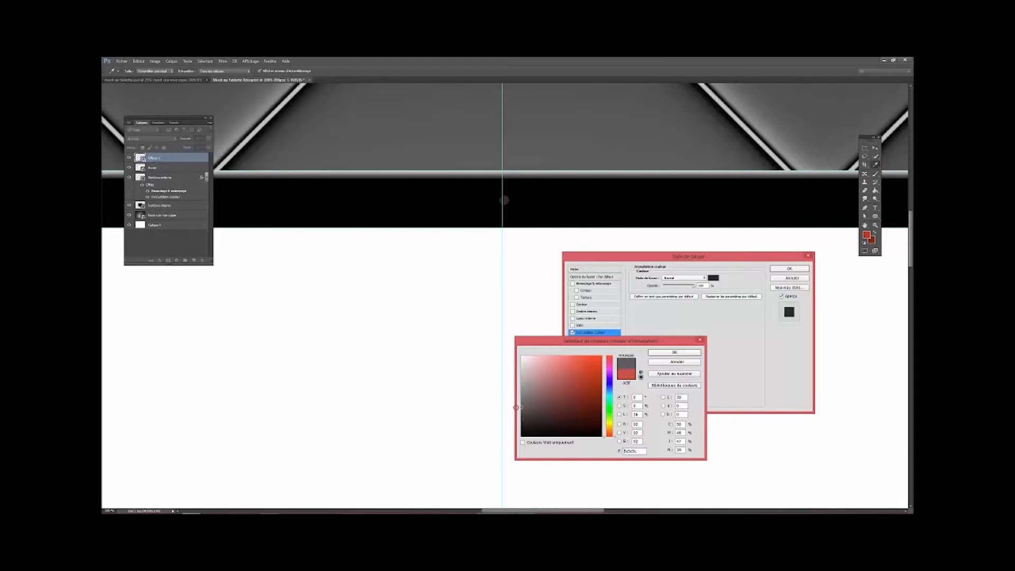
click(677, 353)
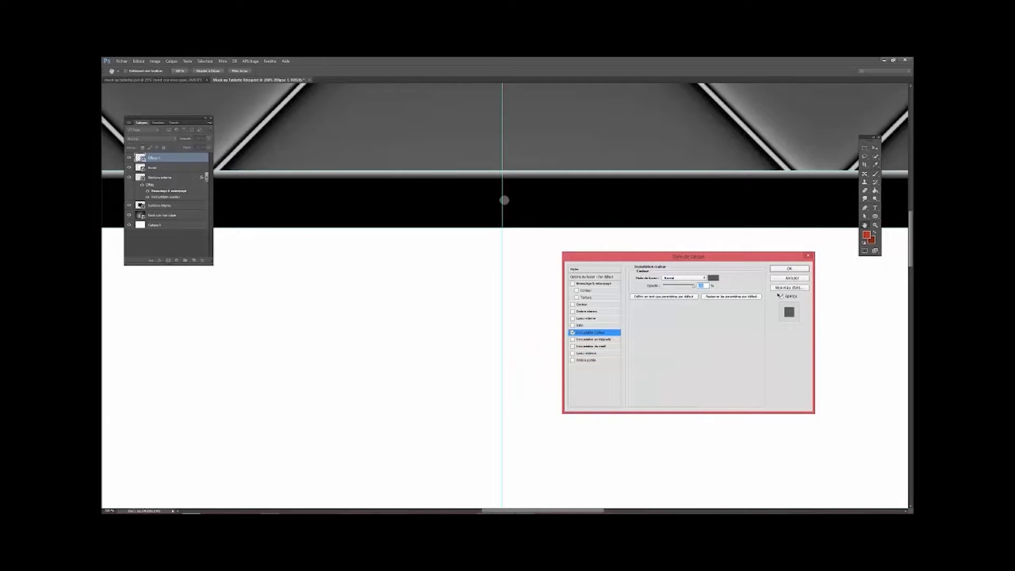
click(796, 272)
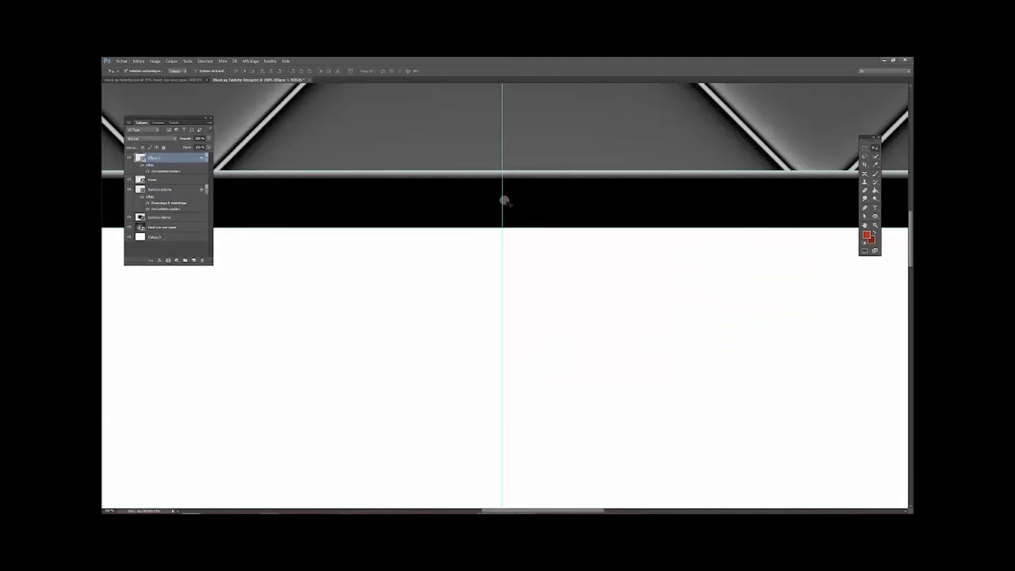
drag(504, 201, 503, 203)
Draw a slightly larger circle around the grey dot, with no fill and a grey stroke
click(877, 217)
drag(495, 195, 510, 210)
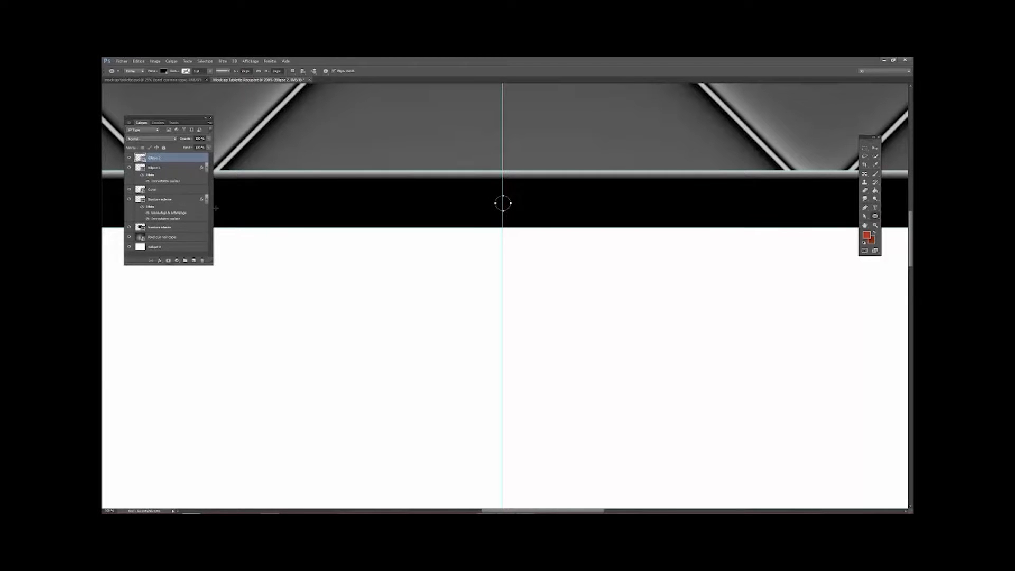
click(164, 71)
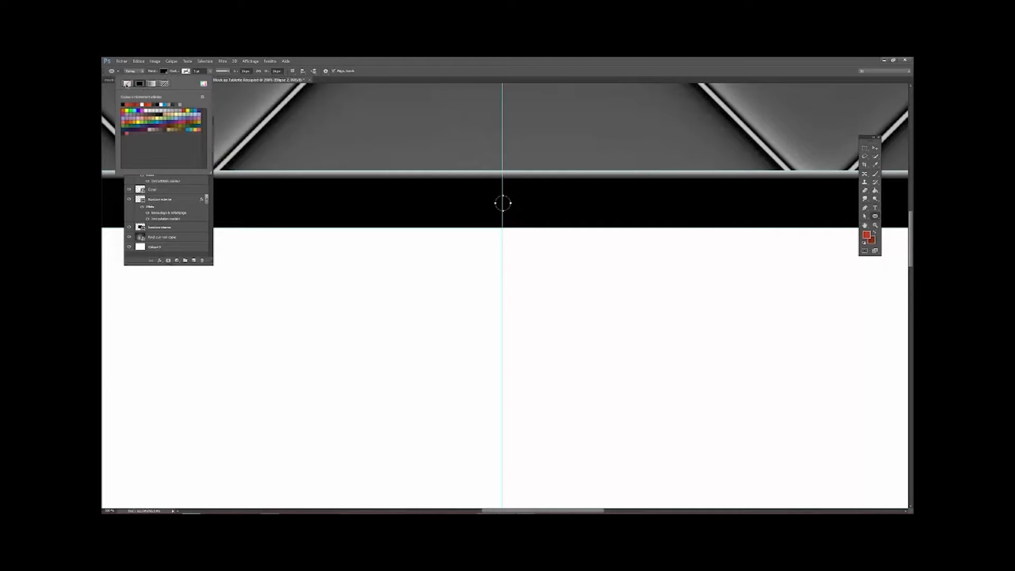
click(127, 83)
click(185, 72)
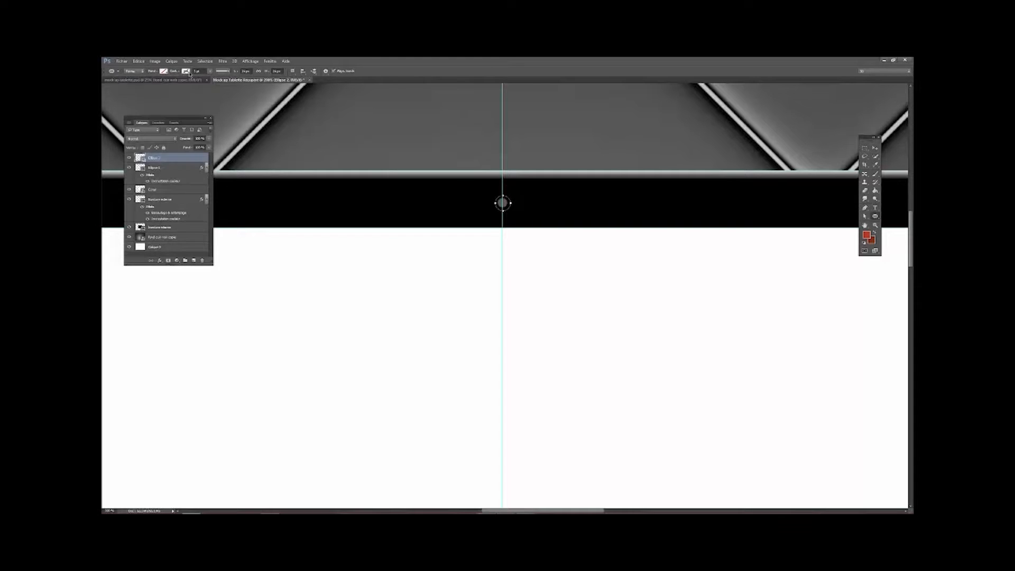
click(187, 74)
click(162, 83)
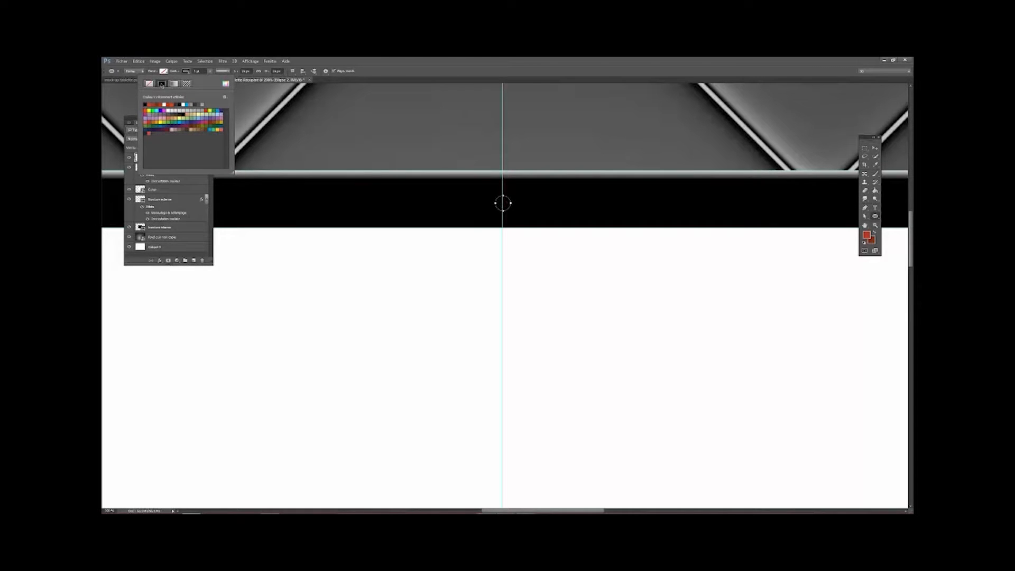
click(167, 111)
Set the outer circle's stroke width to 1 pt and correct its width to restore the round shape
click(200, 71)
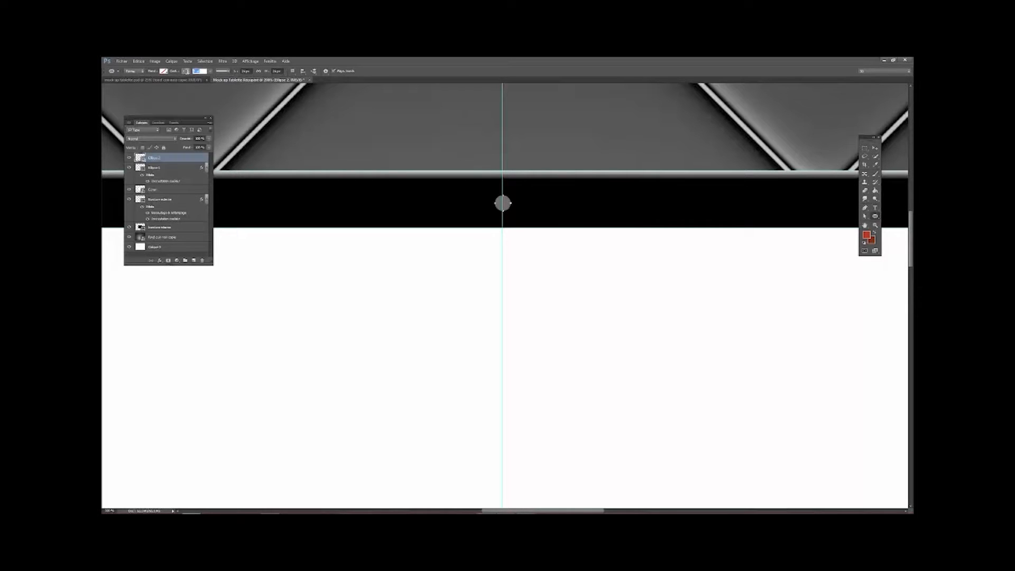
text(1)
key(Tab)
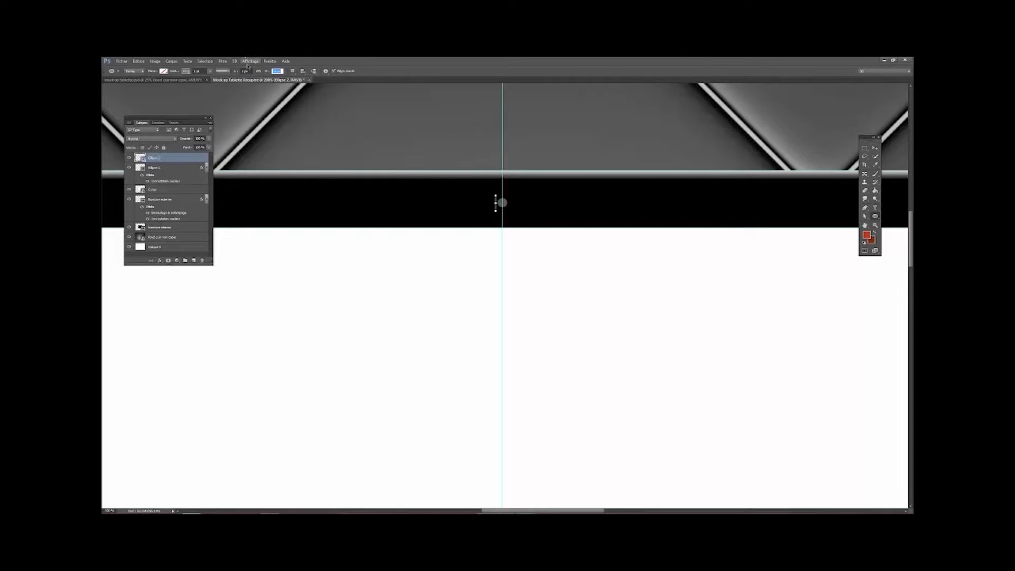
click(245, 71)
double_click(245, 70)
text(24)
key(Tab)
click(876, 149)
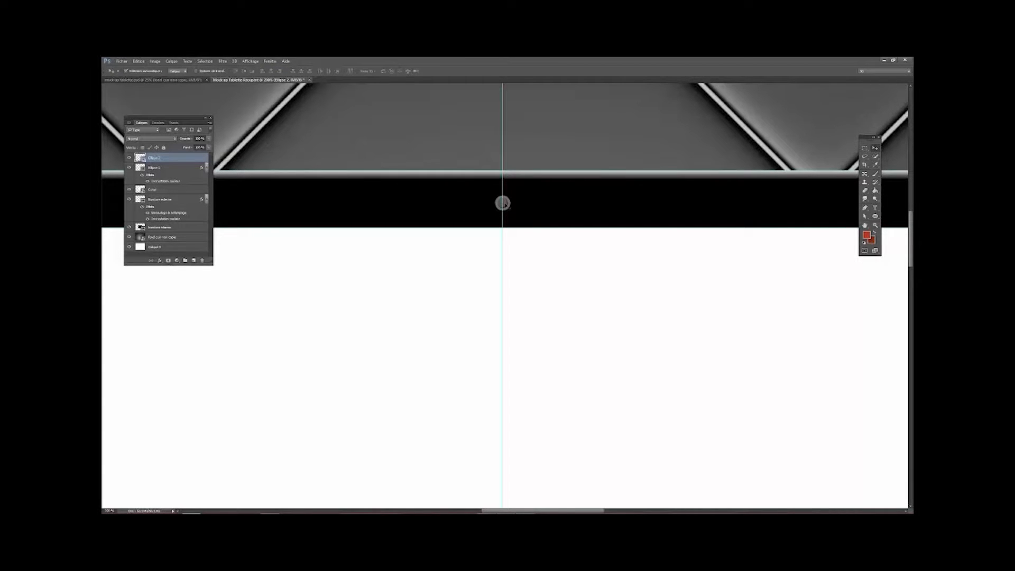
Nudge the outer ring to fine-tune its centring around the grey dot
shift+click(173, 168)
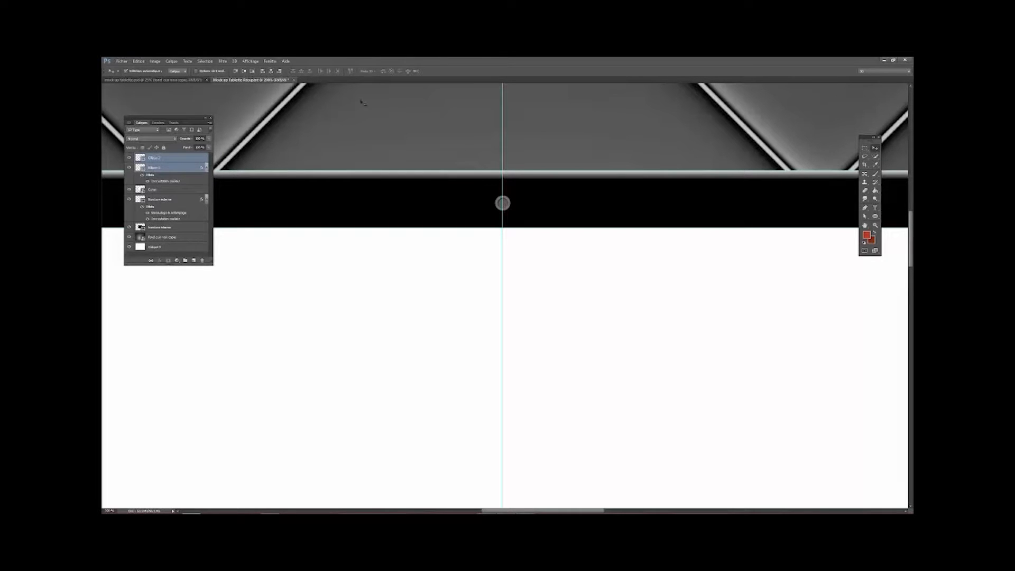
key(z)
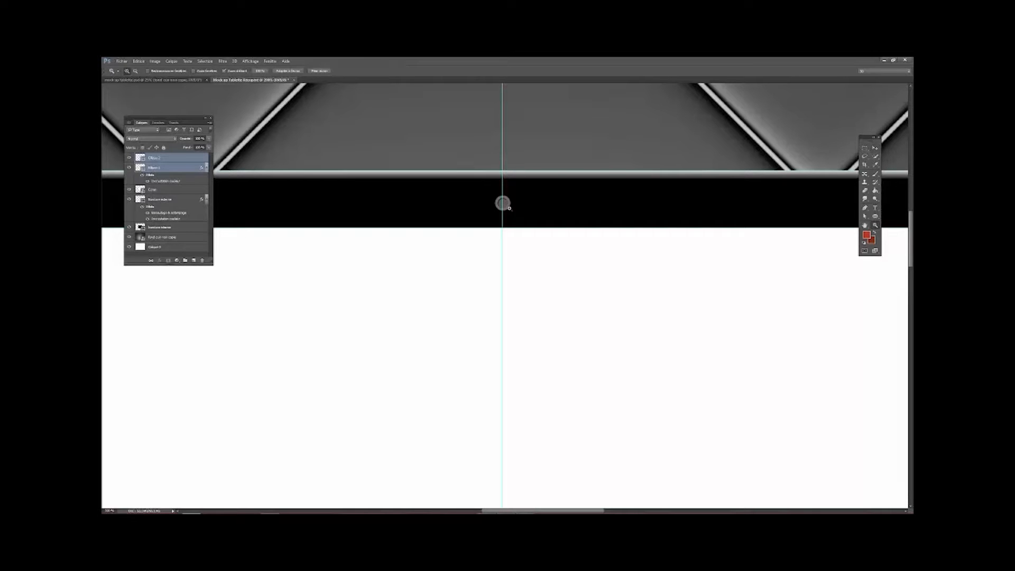
drag(508, 211, 496, 195)
key(v)
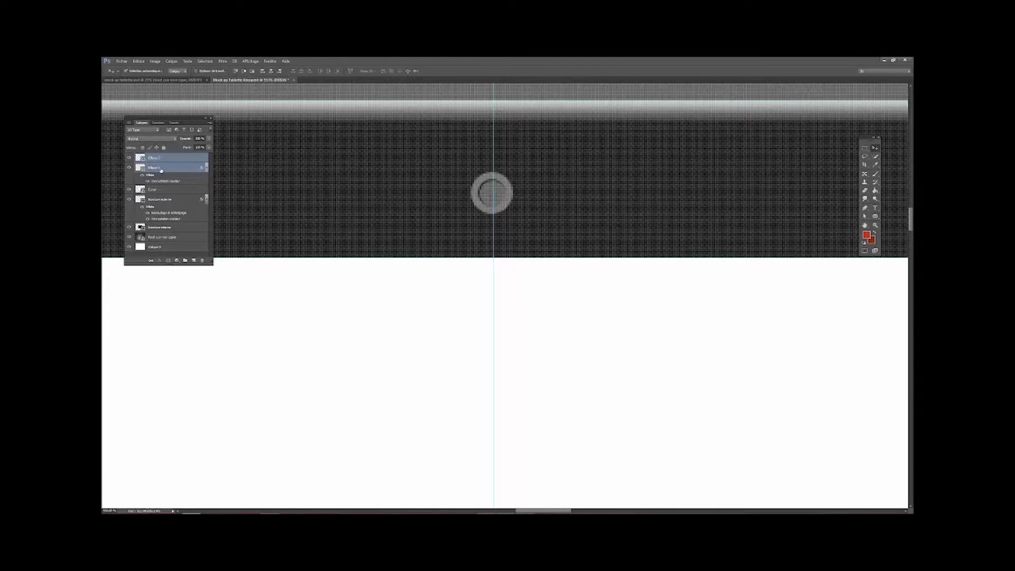
click(160, 167)
click(165, 159)
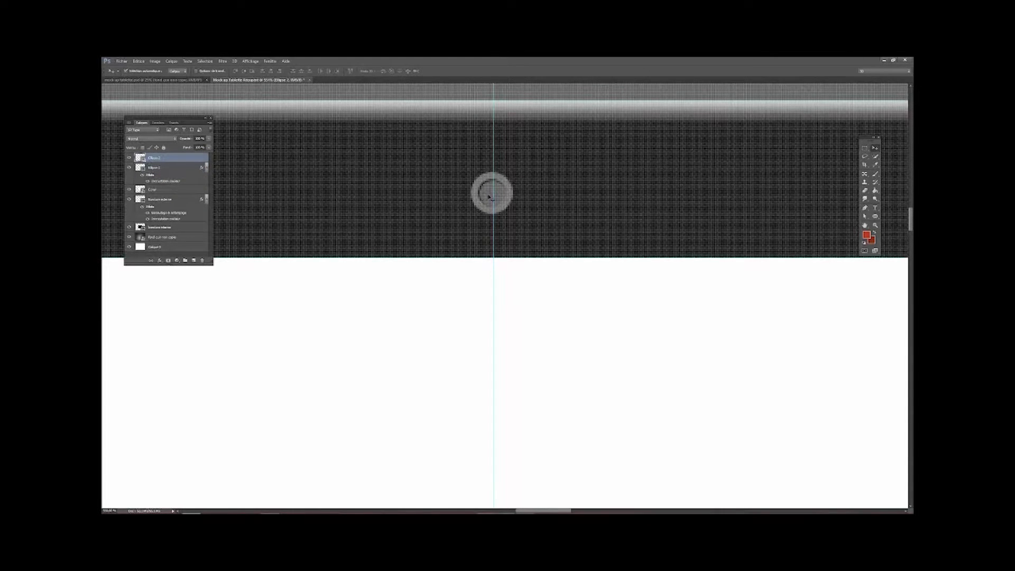
key(Left)
key(Right)
key(Down)
key(Up)
key(z)
drag(497, 202, 476, 201)
click(875, 149)
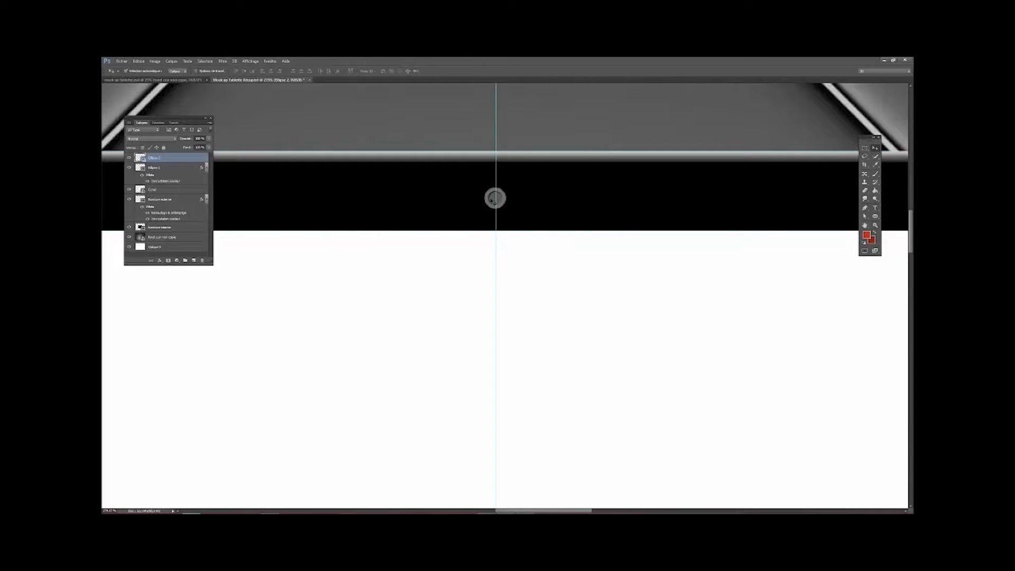
Apply Bevel & Emboss to the inner grey circle with a depth of 400% and a size of 30 px
click(172, 170)
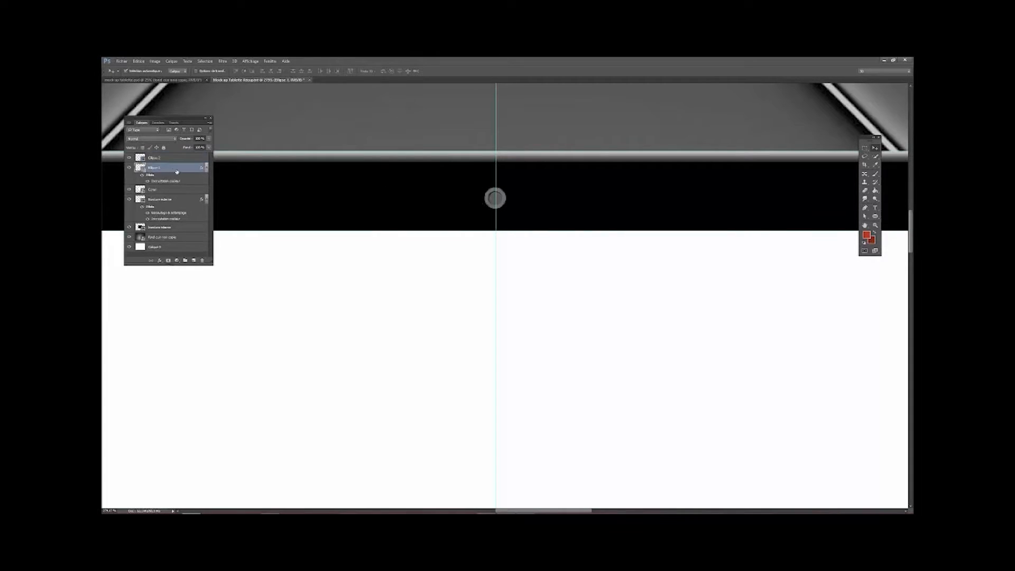
double_click(190, 170)
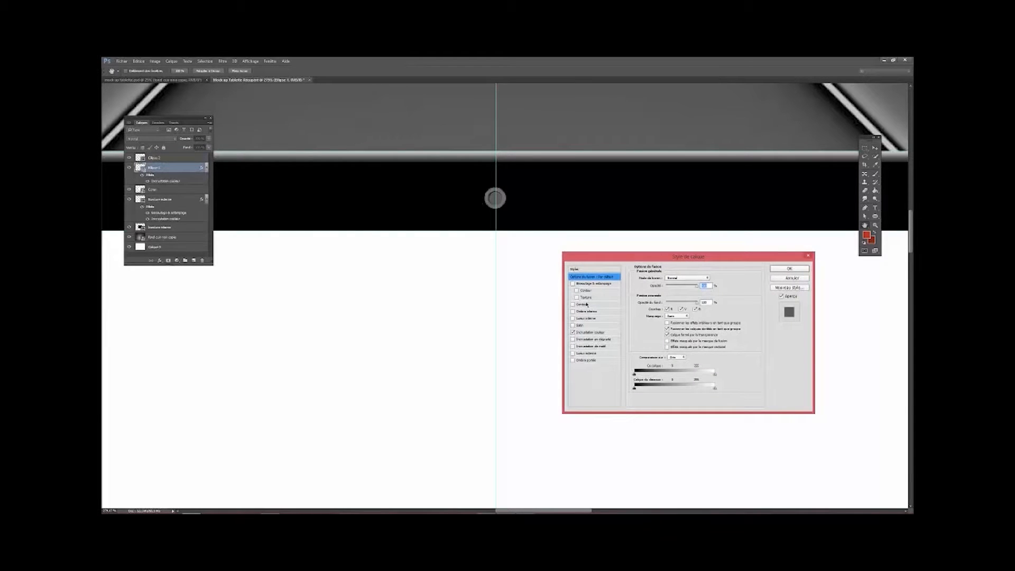
click(597, 285)
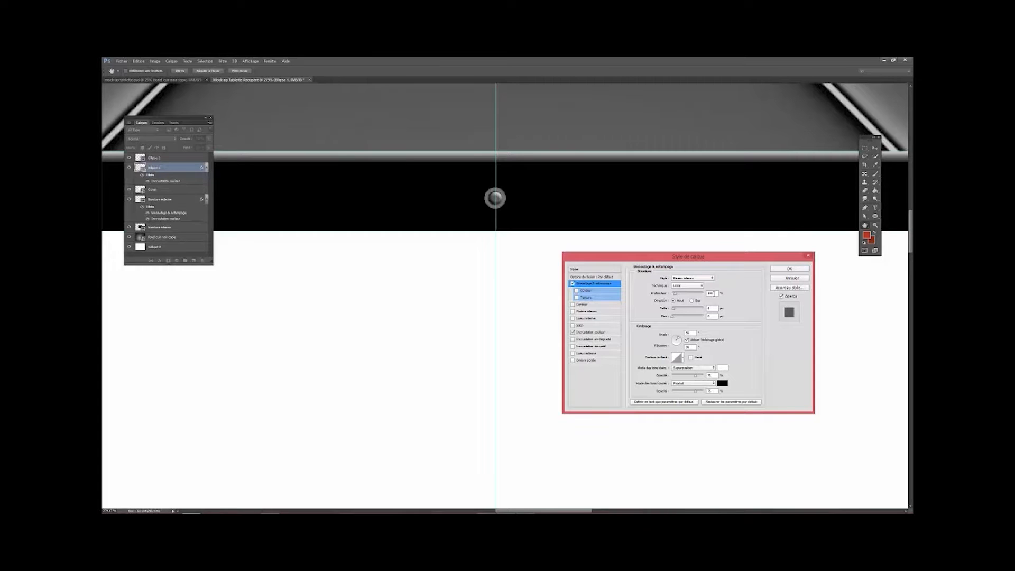
click(675, 294)
mouse_move(675, 296)
mouse_down()
mouse_move(714, 294)
mouse_move(682, 296)
mouse_up()
text(400)
click(679, 309)
drag(674, 311, 680, 311)
drag(679, 311, 679, 312)
text(30)
click(787, 269)
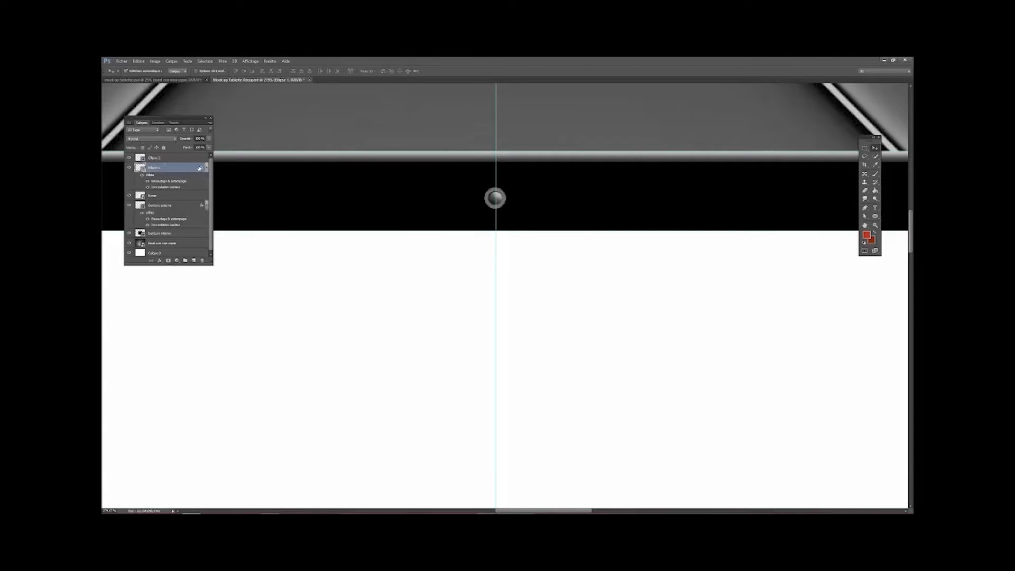
Apply Bevel & Emboss to the outer ring with a depth of 100% and a size of 5 px
click(176, 158)
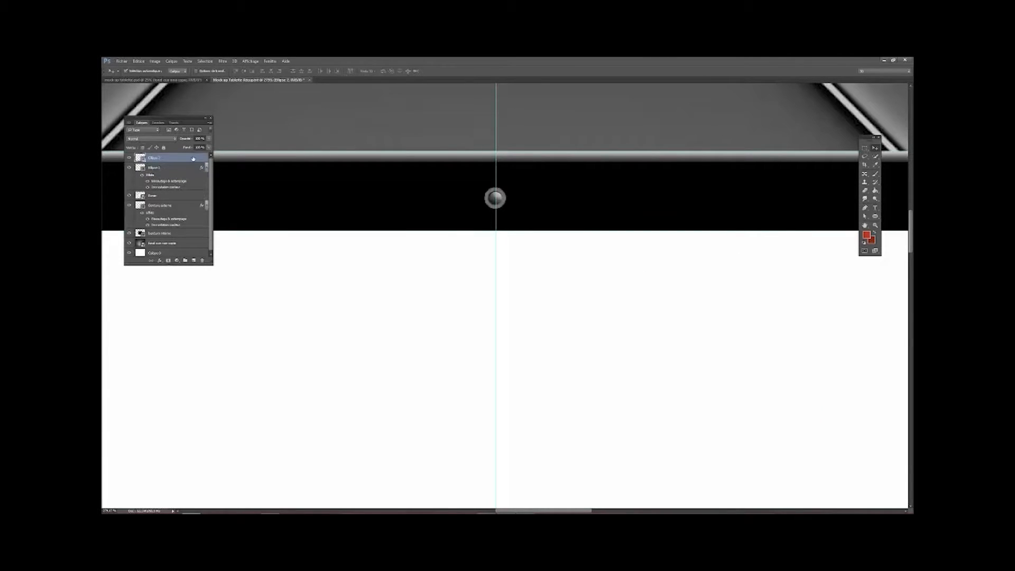
double_click(193, 159)
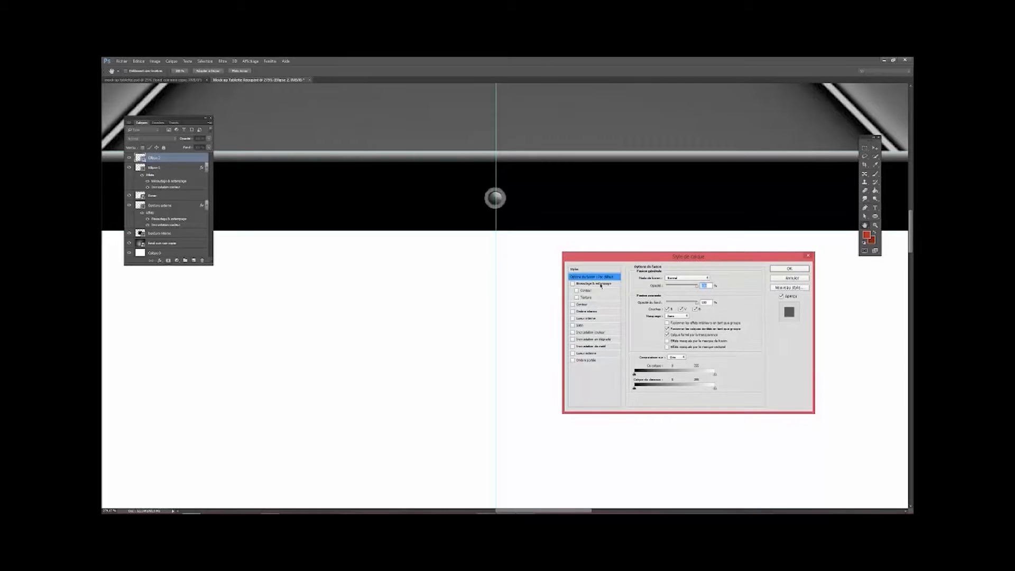
click(600, 284)
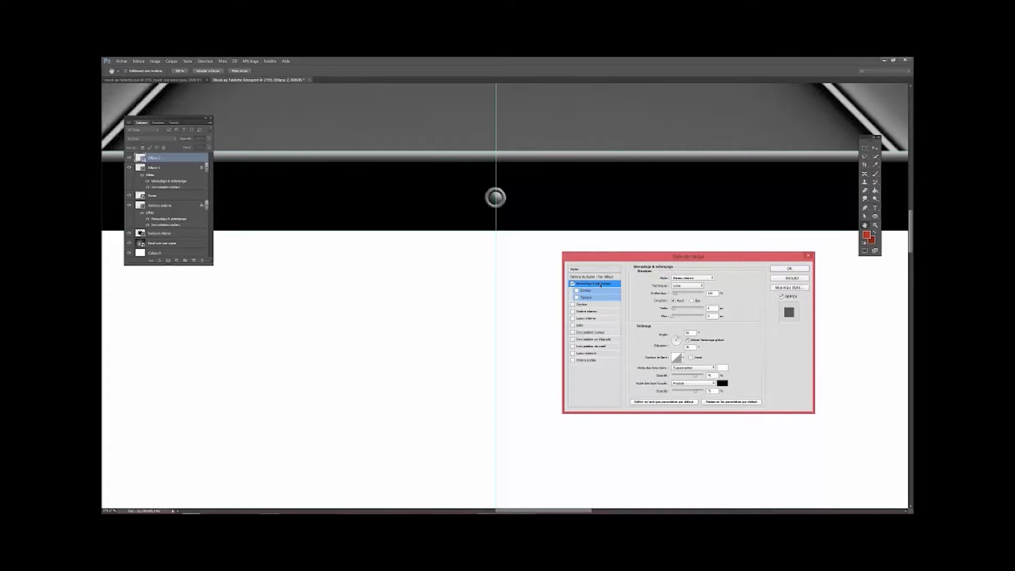
click(675, 294)
drag(672, 295, 673, 310)
drag(674, 296, 680, 295)
key(Tab)
text(5)
key(Tab)
double_click(712, 292)
text(150)
double_click(712, 292)
text(100)
Add a dark grey Color Overlay to the camera's outer ring
click(602, 332)
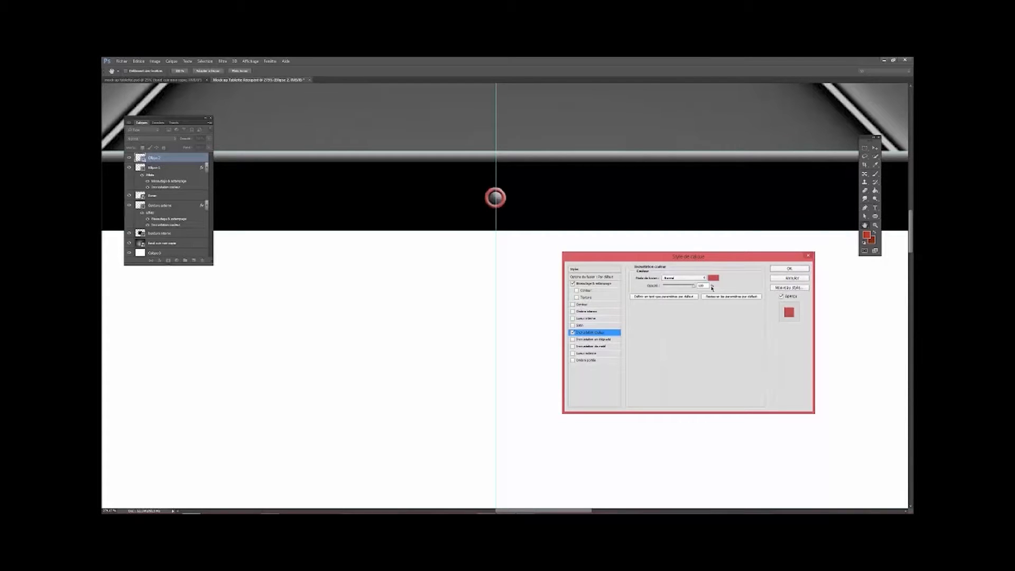
click(714, 278)
drag(523, 410, 511, 421)
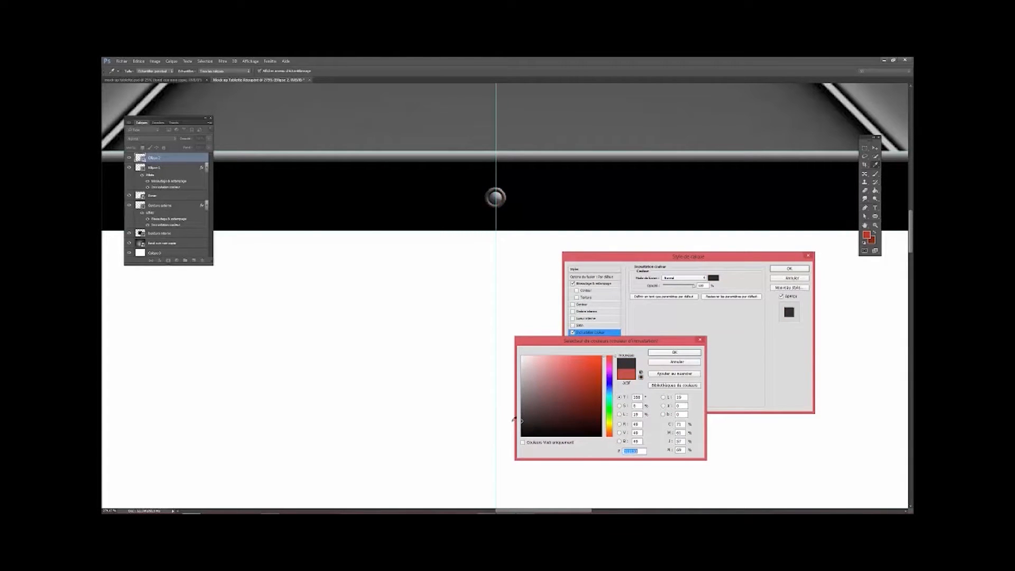
click(521, 423)
click(675, 353)
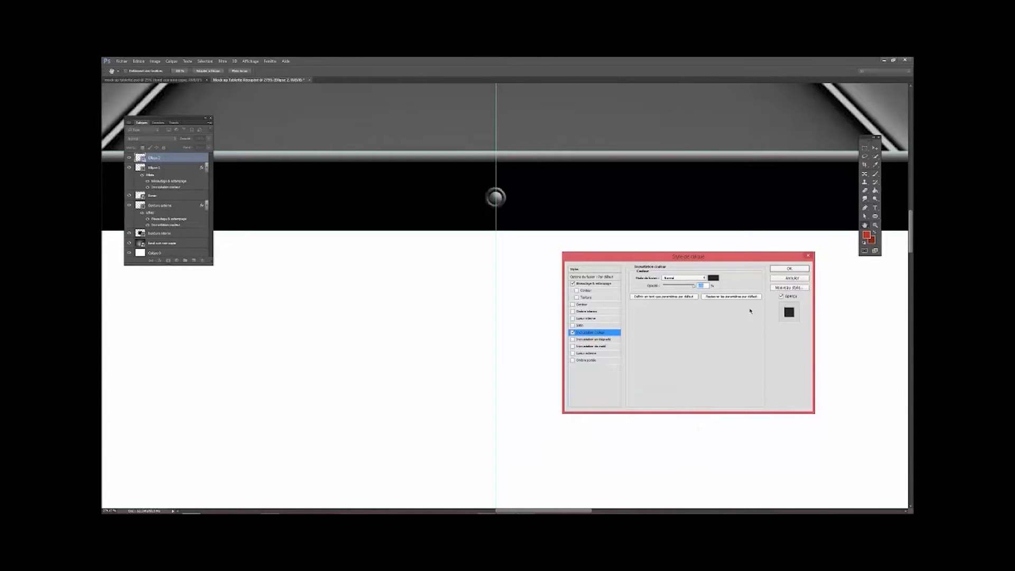
click(791, 269)
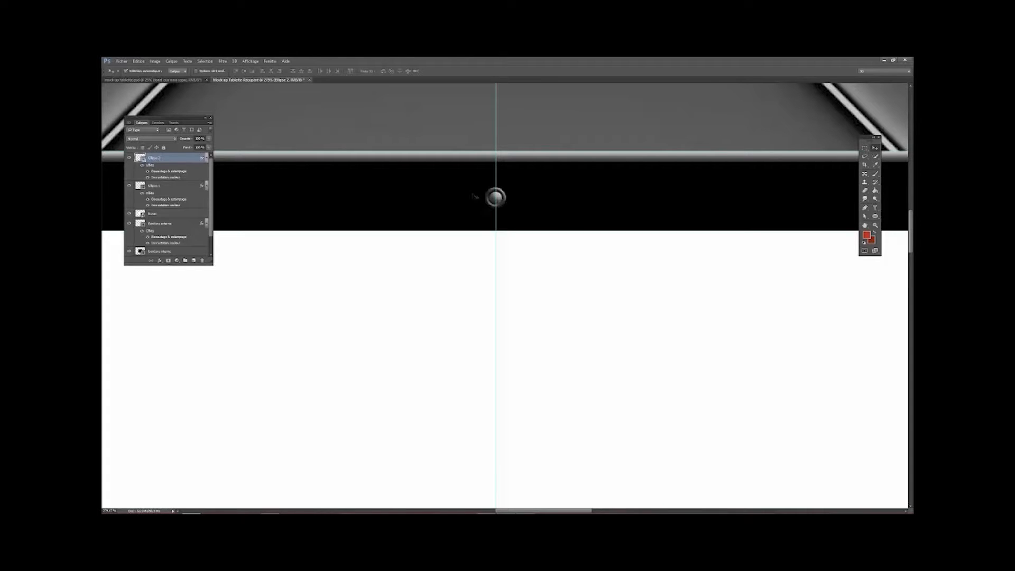
Identify the camera's outer ring layer and rename it "contour camera"
click(173, 188)
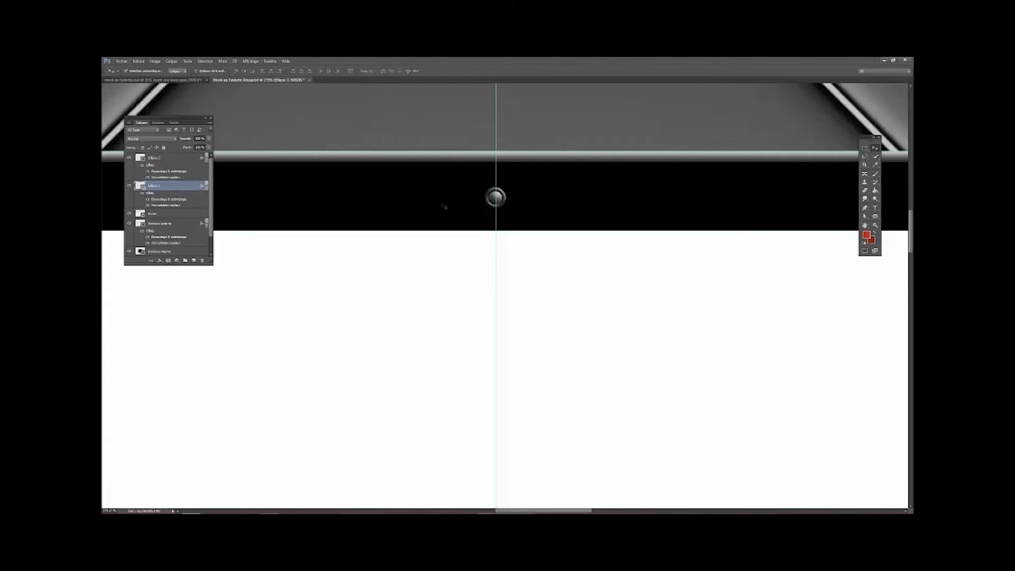
key(z)
drag(494, 267, 503, 292)
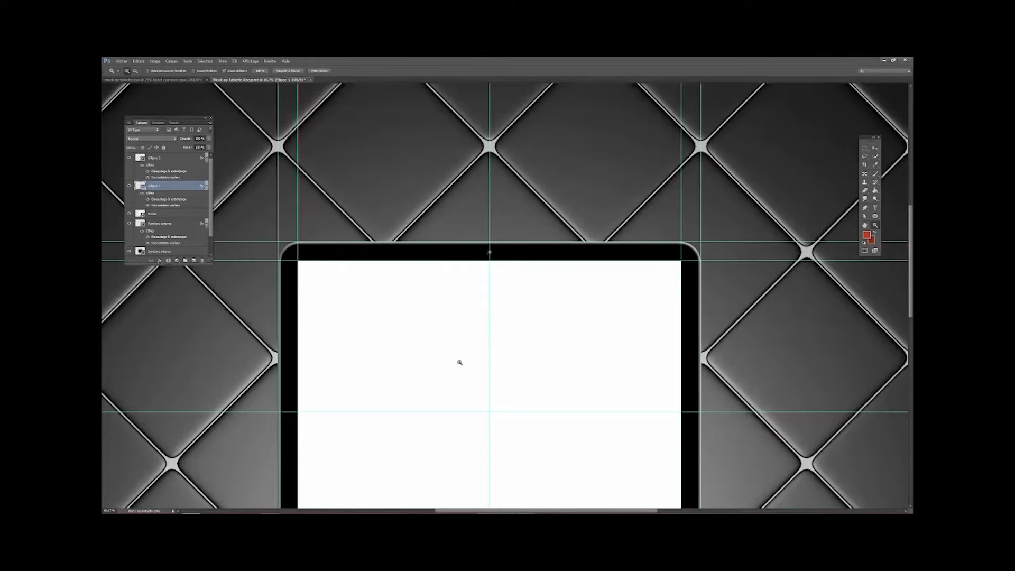
scroll(455, 342, down, 2)
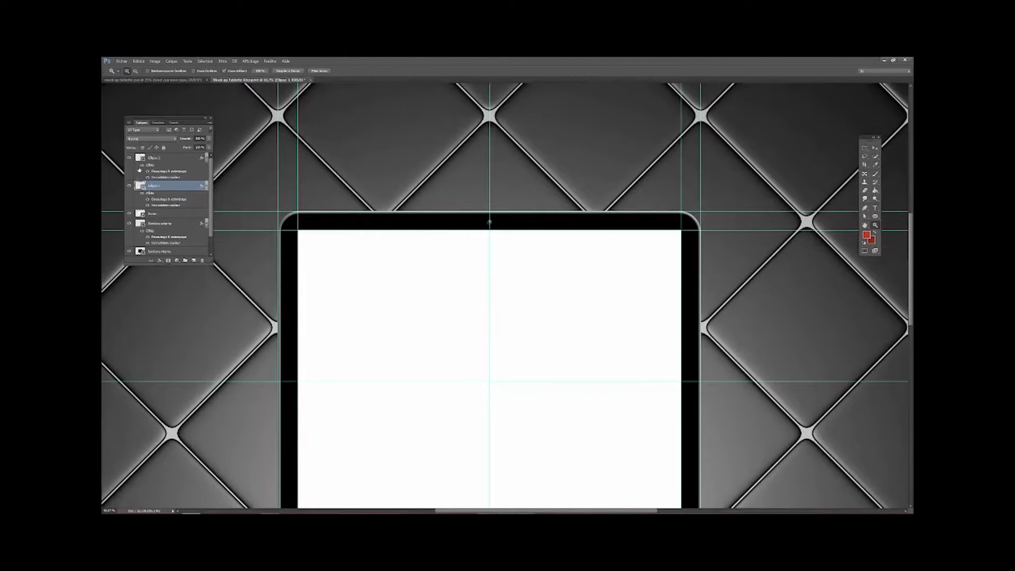
click(157, 158)
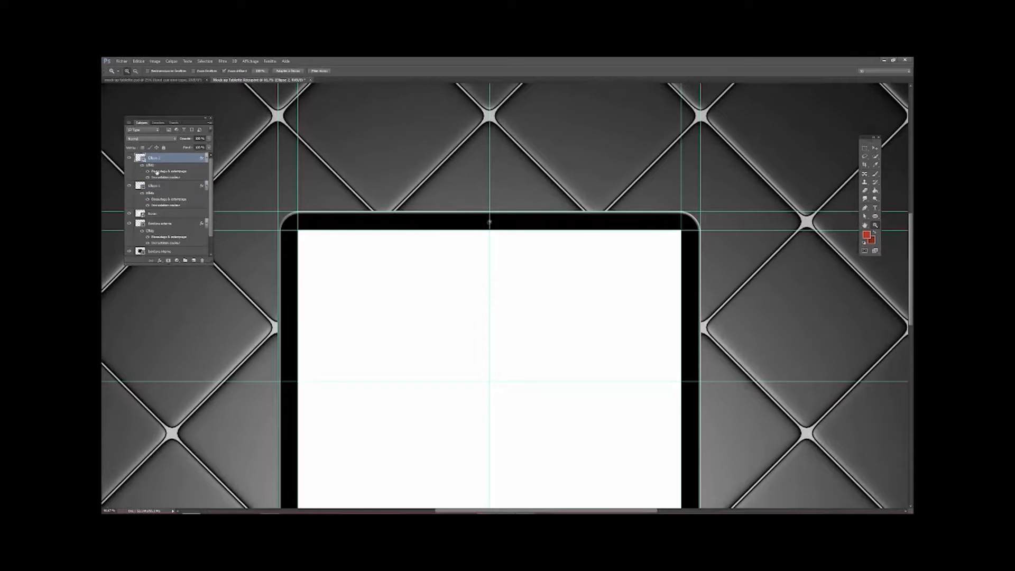
click(129, 158)
click(128, 158)
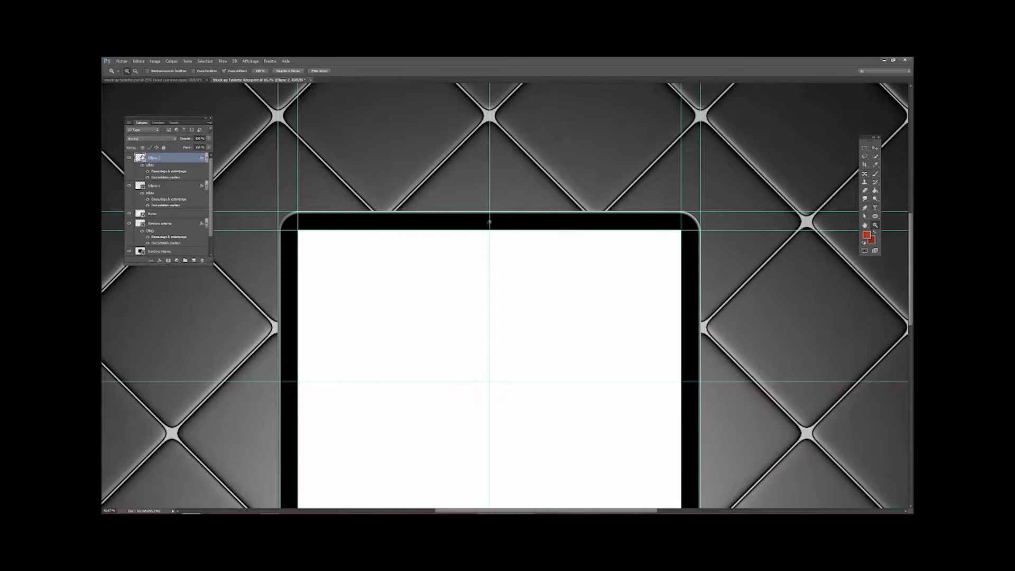
double_click(151, 158)
text(ca)
text(ntour camera)
key(Return)
Rename the inner camera circle's layer "objectif camera"
double_click(156, 186)
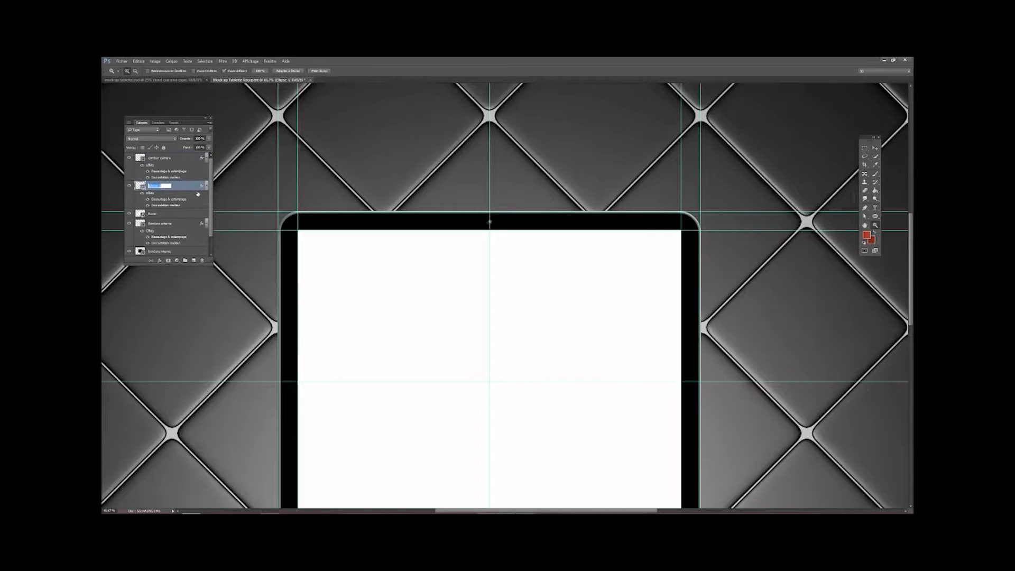
text(c)
text(bjectif camera)
key(Return)
Group the two camera layers as "Camera" and give the group a red colour label
click(174, 160)
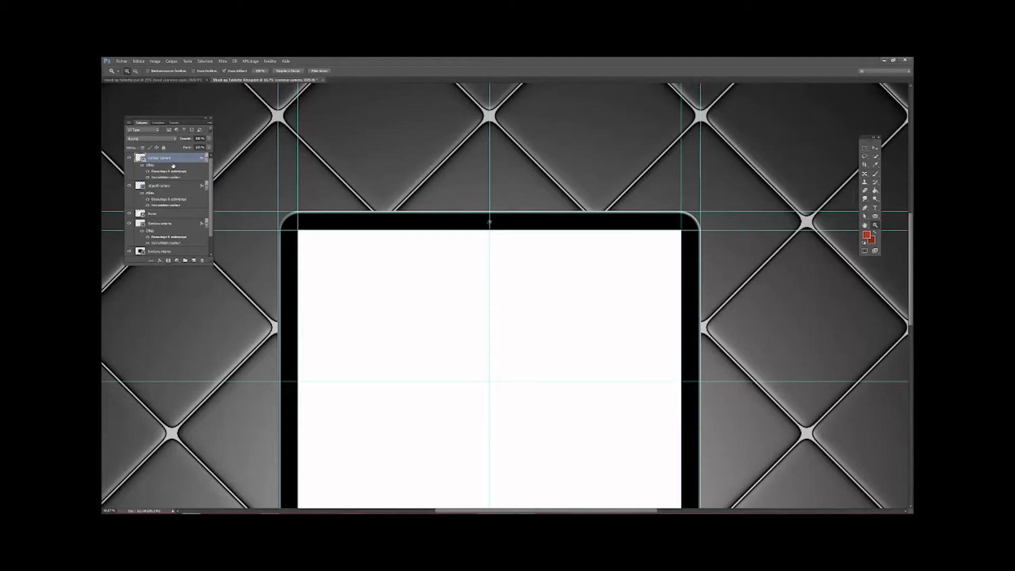
shift+click(170, 186)
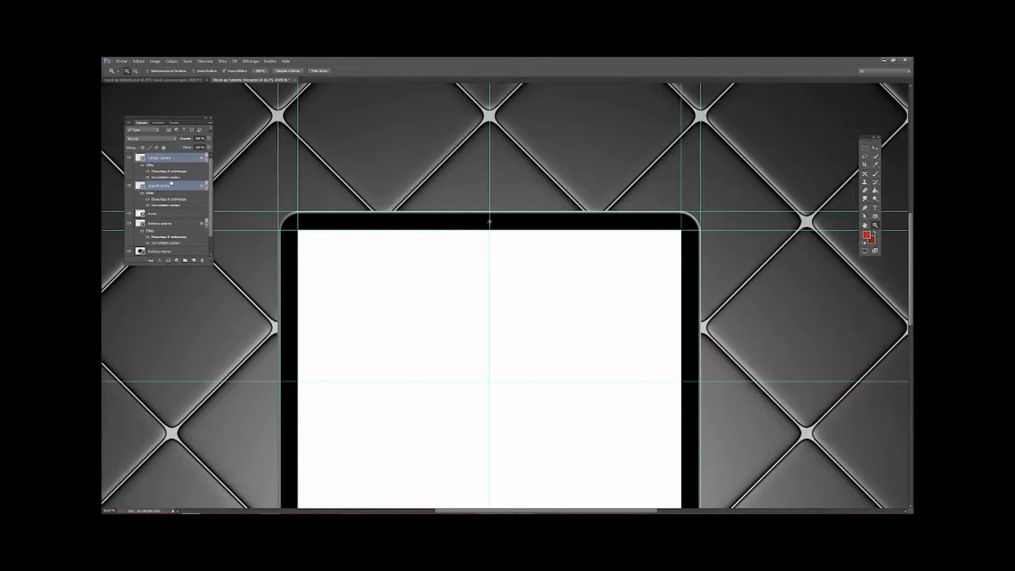
key(ctrl+g)
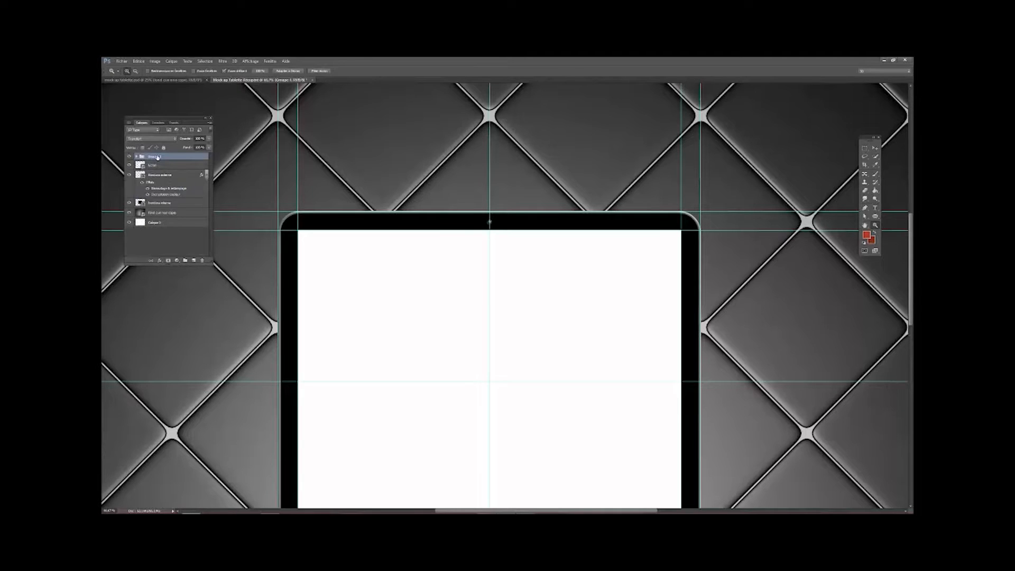
double_click(157, 157)
text(Camera)
key(Return)
right_click(193, 158)
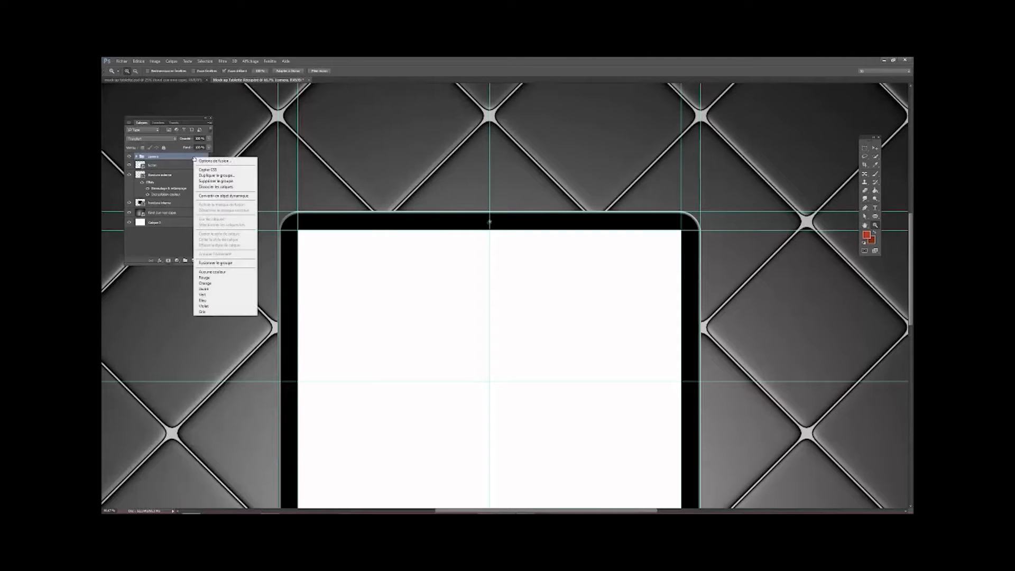
click(221, 277)
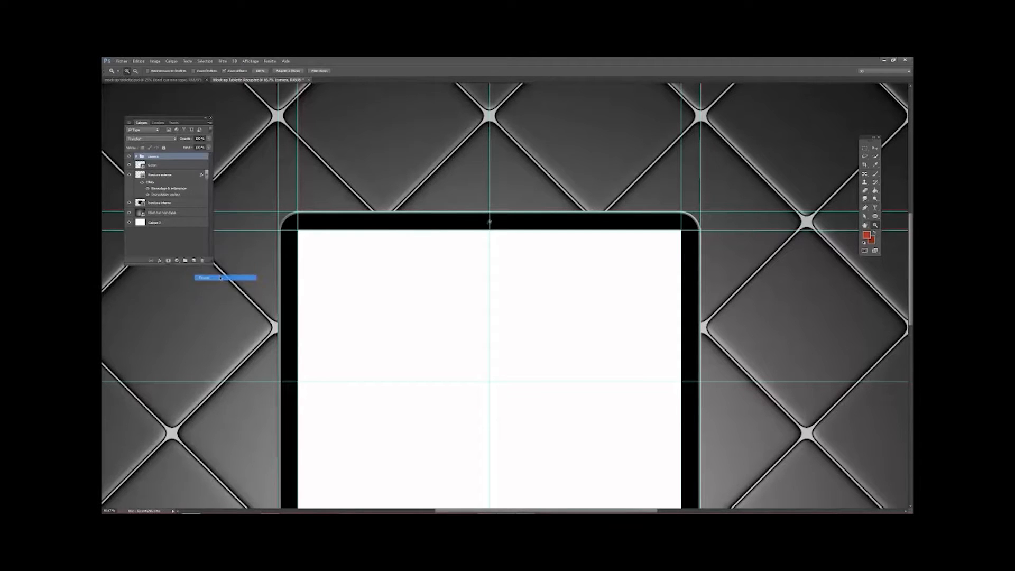
Draw a small circle for the home button on the vertical centre guide in the tablet's bottom bezel, above the screen layer
click(165, 166)
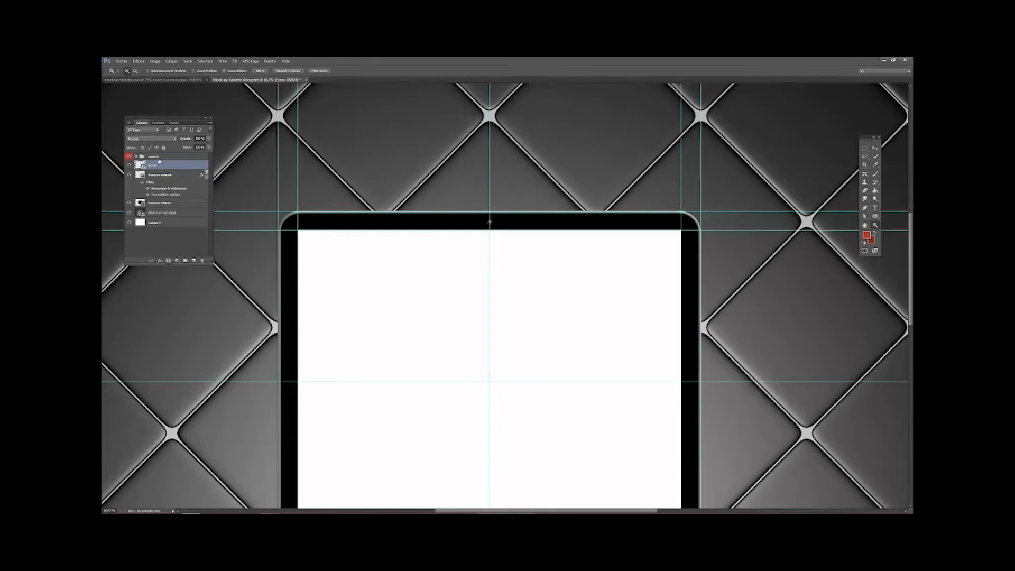
drag(178, 118, 220, 108)
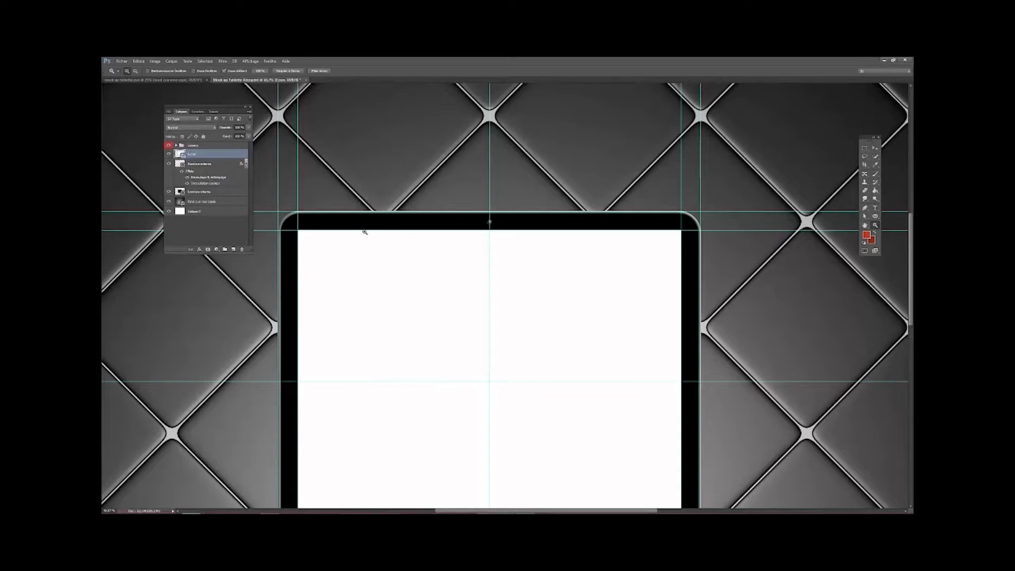
scroll(492, 242, down, 2)
scroll(494, 243, down, 10)
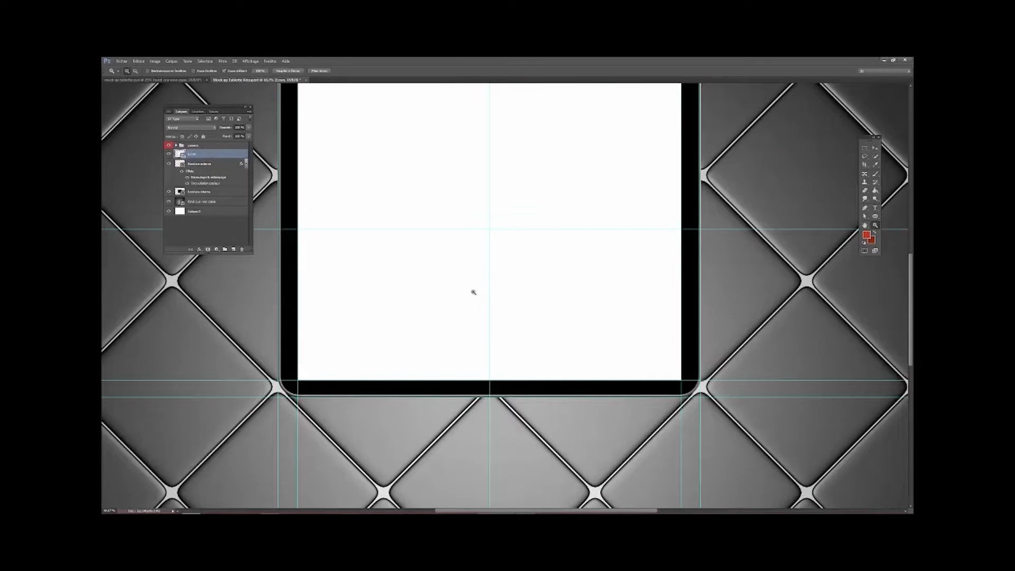
click(876, 216)
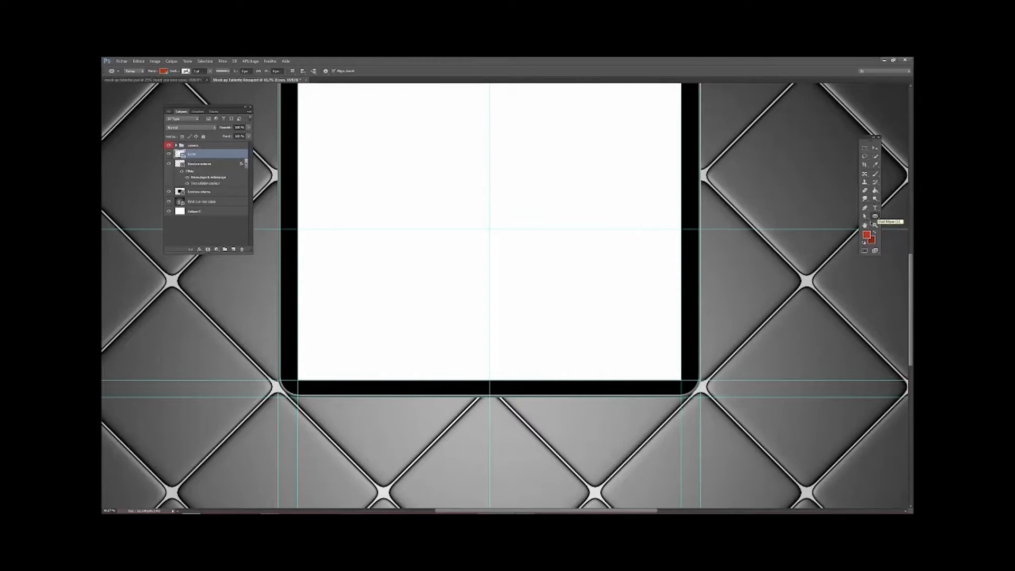
drag(484, 383, 495, 394)
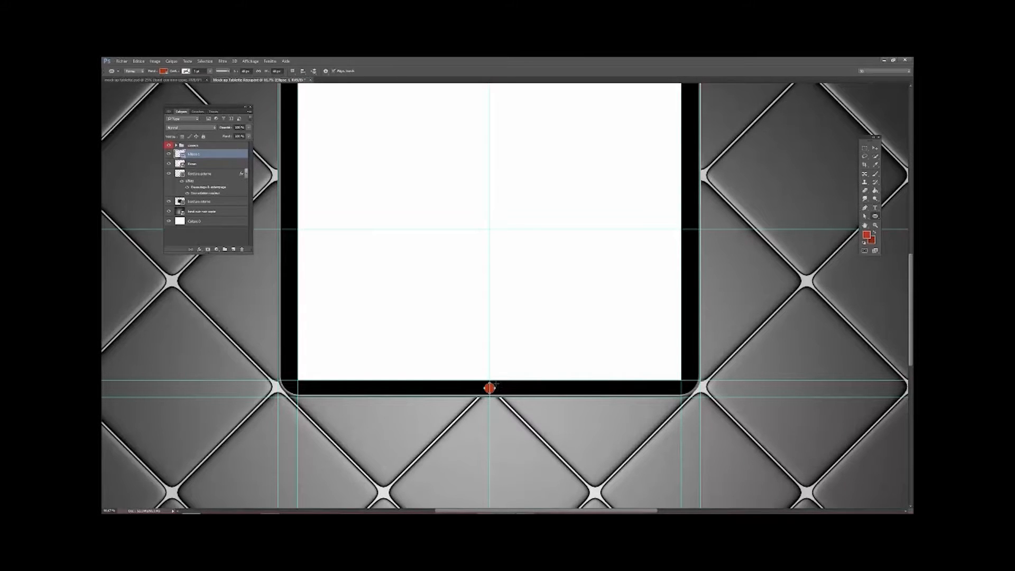
Nudge the home button circle down slightly to centre it in the bottom bezel
key(z)
drag(480, 380, 506, 392)
key(v)
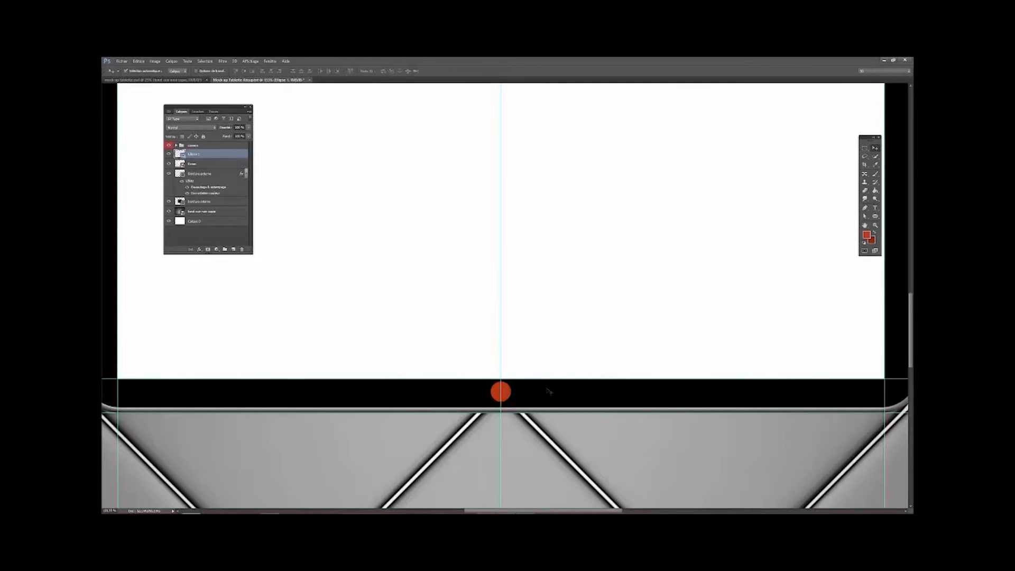
key(Down)
key(Down)
key(Down)
Apply Bevel & Emboss to the home button circle with the direction set to down, an increased depth and a small size
double_click(228, 155)
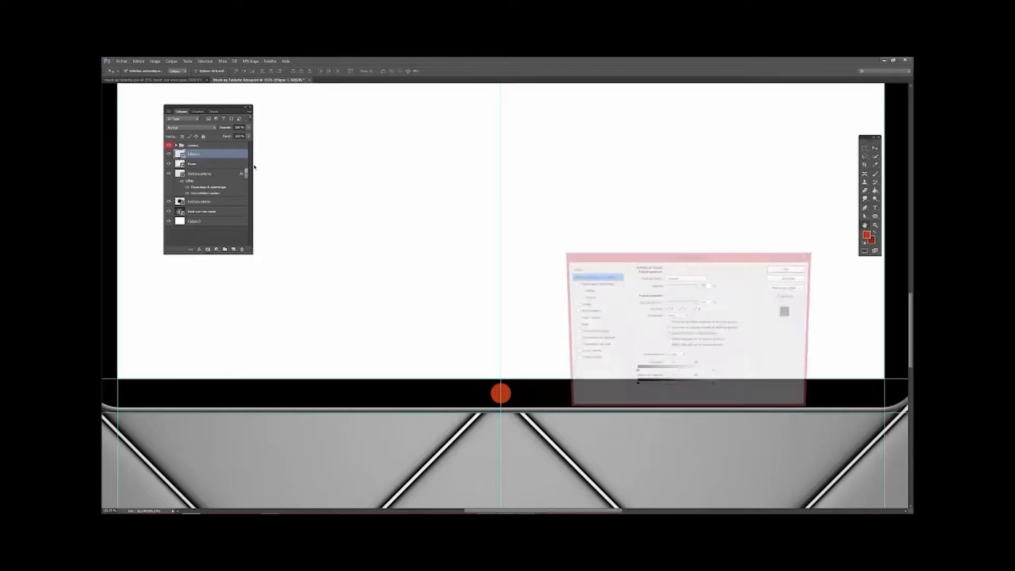
click(592, 284)
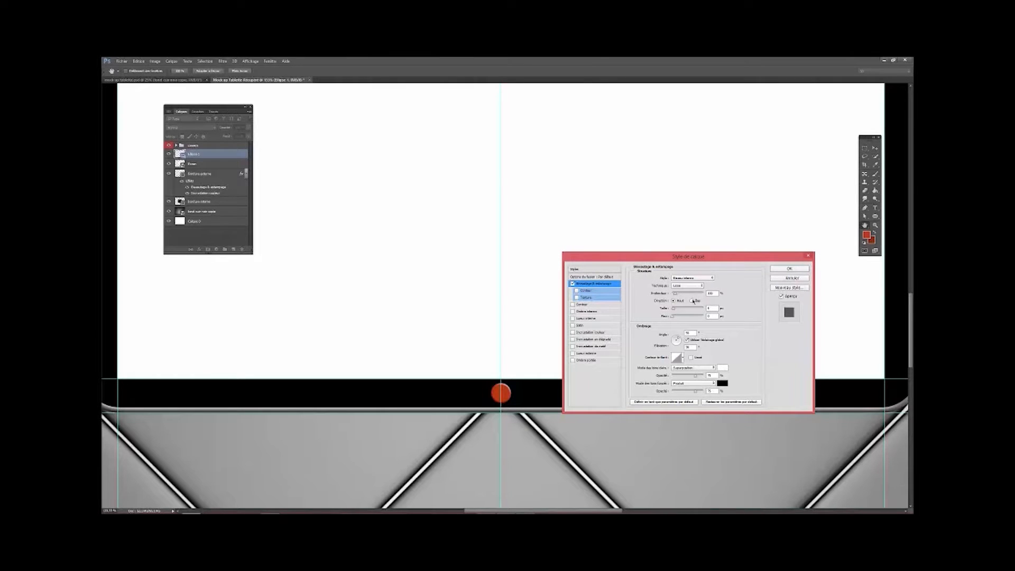
click(692, 300)
click(676, 294)
drag(679, 295, 693, 295)
click(674, 301)
drag(674, 311, 686, 309)
click(691, 300)
mouse_move(688, 310)
mouse_down()
mouse_move(698, 311)
mouse_move(674, 317)
mouse_up()
Add a dark grey Color Overlay to the home button circle and apply the layer style
click(586, 333)
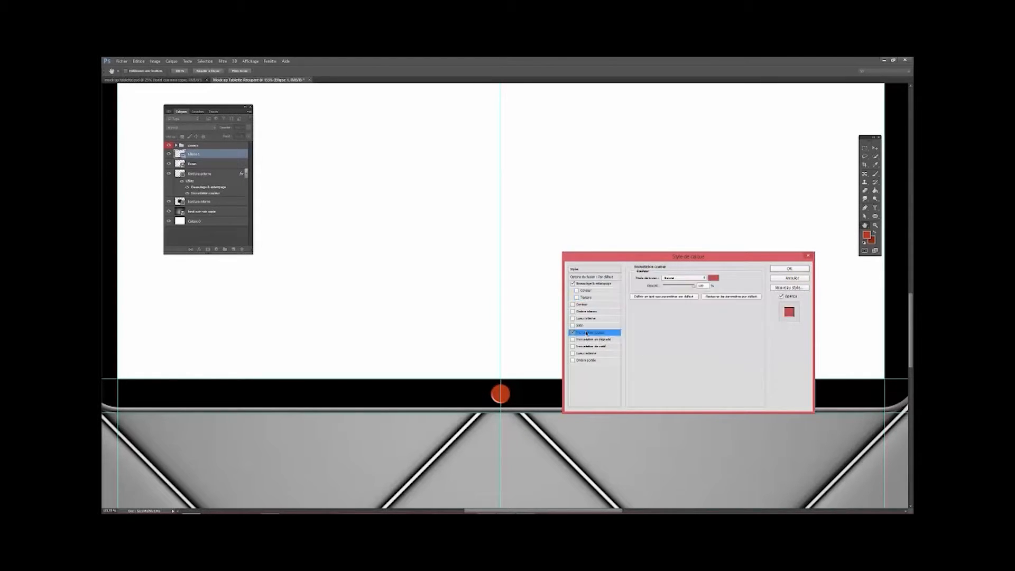
click(713, 279)
text(595959)
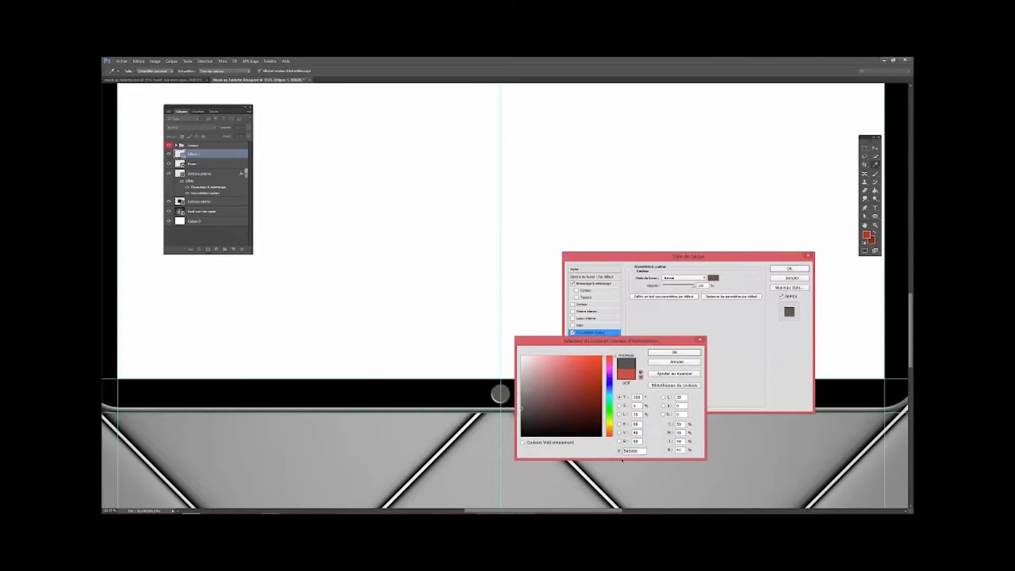
double_click(637, 451)
text(5c5c5)
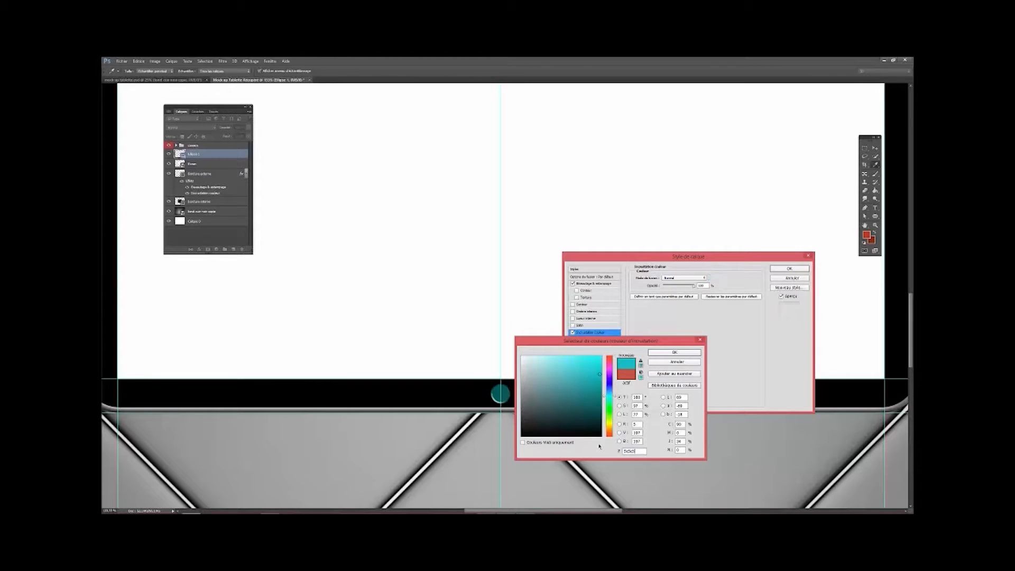
text(c)
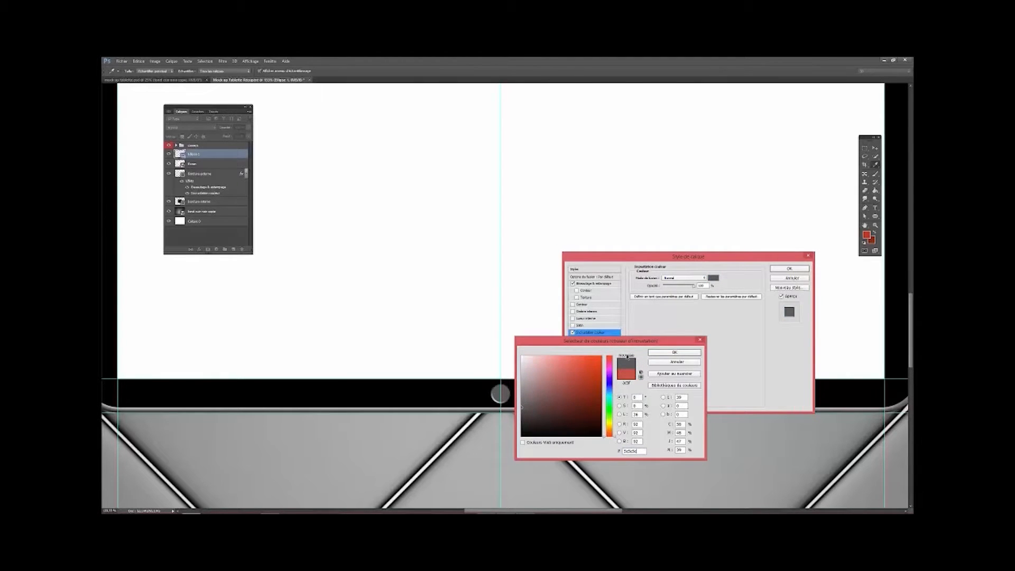
drag(522, 409, 521, 426)
click(675, 352)
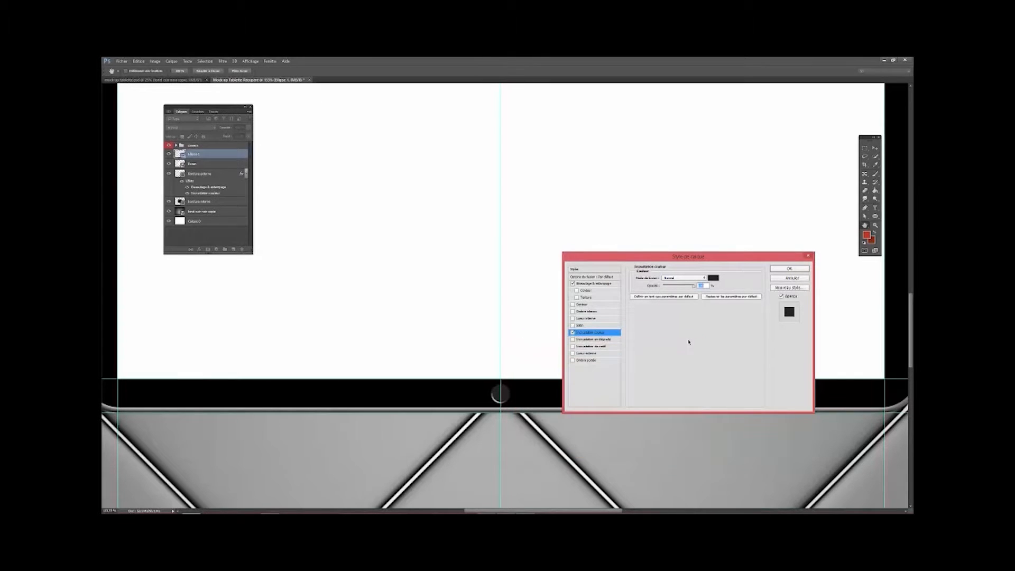
click(788, 268)
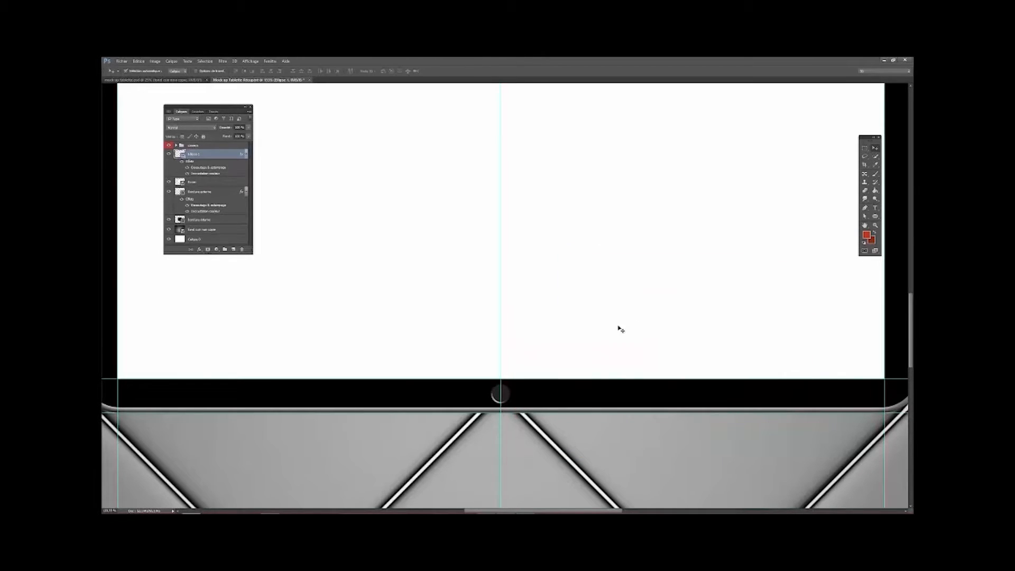
click(875, 217)
drag(615, 443, 625, 457)
key(ctrl+z)
click(875, 148)
click(875, 217)
click(876, 148)
With the screen layer active, draw a smaller red circle on the white screen area just above the home button
click(771, 211)
click(875, 216)
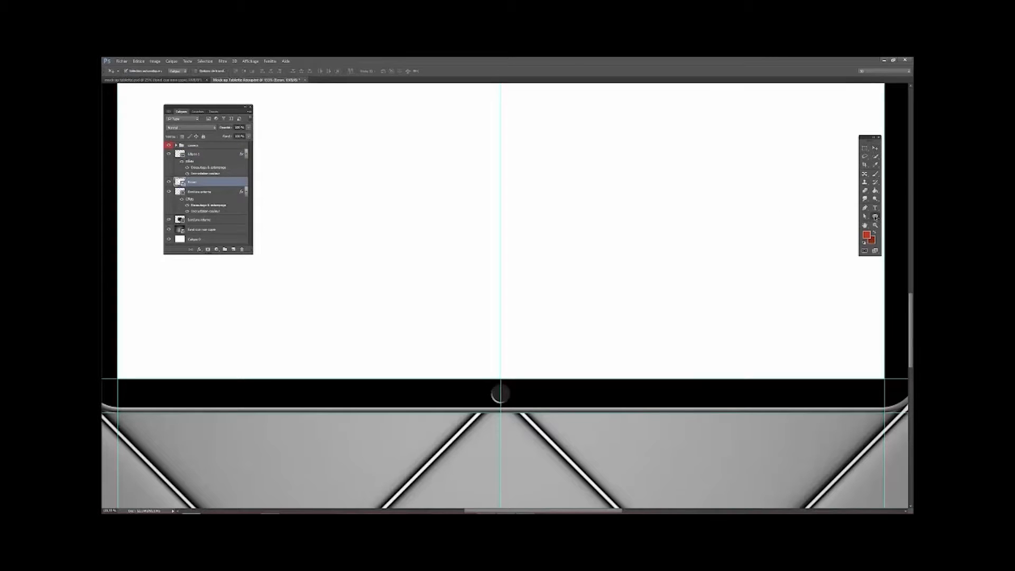
drag(544, 356, 557, 369)
Centre the small red circle on the home button and place its layer above the button's layer
click(875, 149)
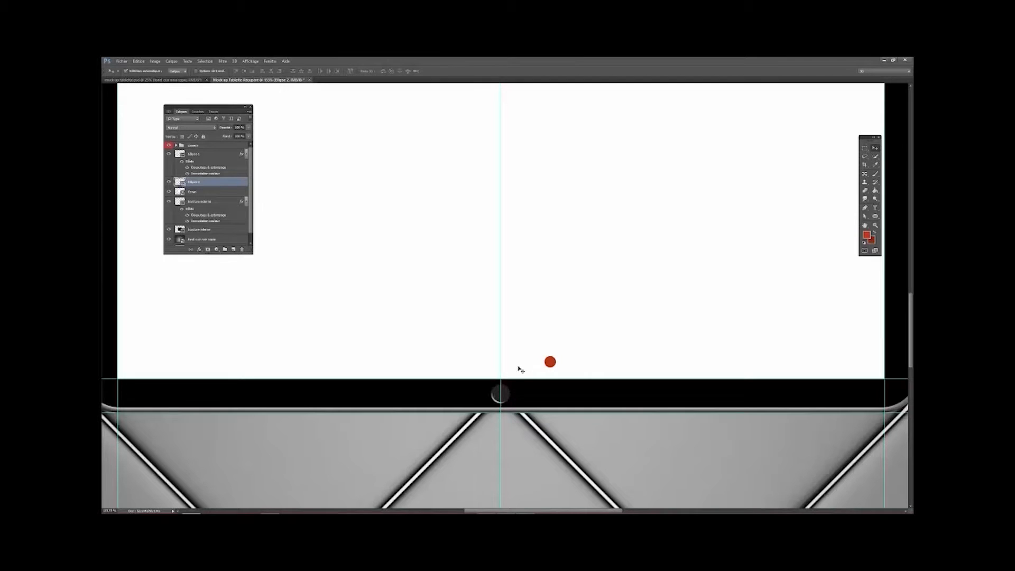
drag(552, 363, 501, 394)
drag(204, 181, 201, 153)
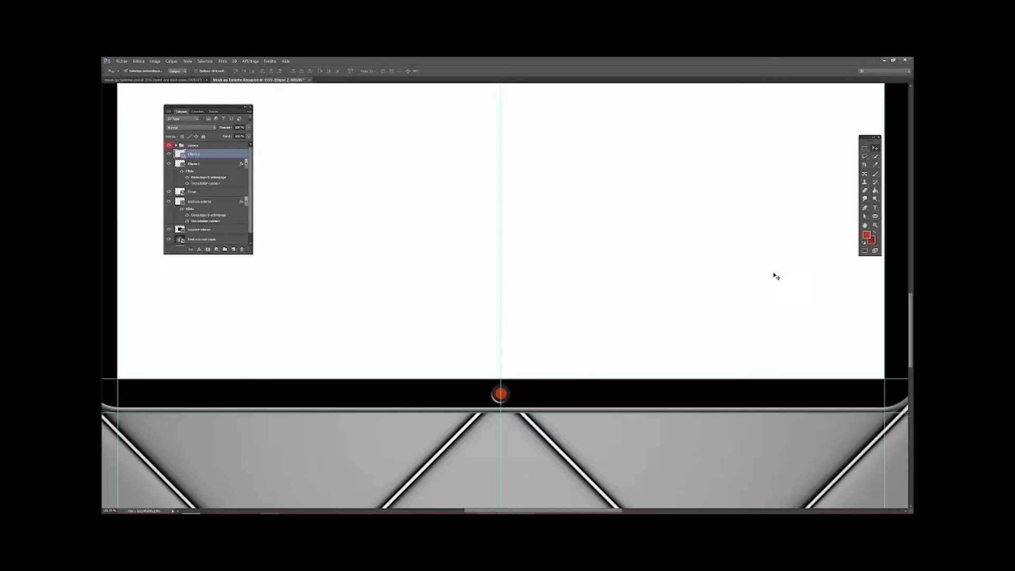
Remove the fill of the small red circle on the home button and give it a white stroke
click(875, 217)
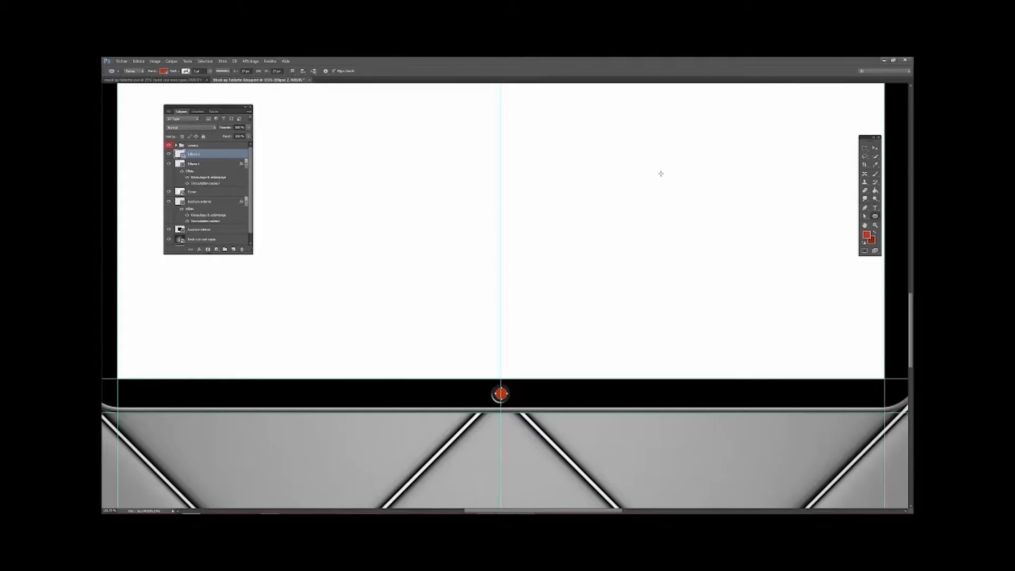
click(163, 71)
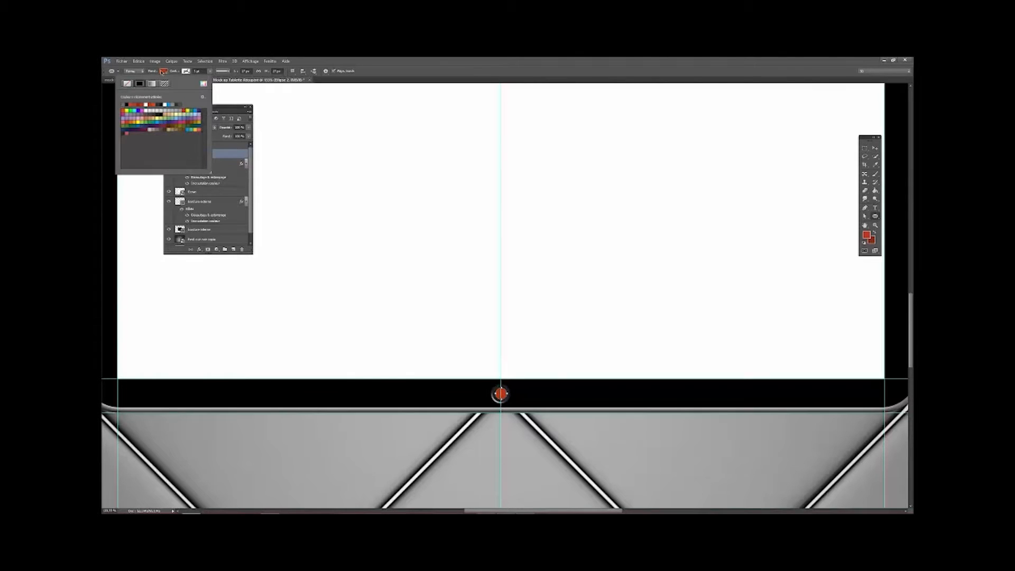
click(128, 84)
click(186, 71)
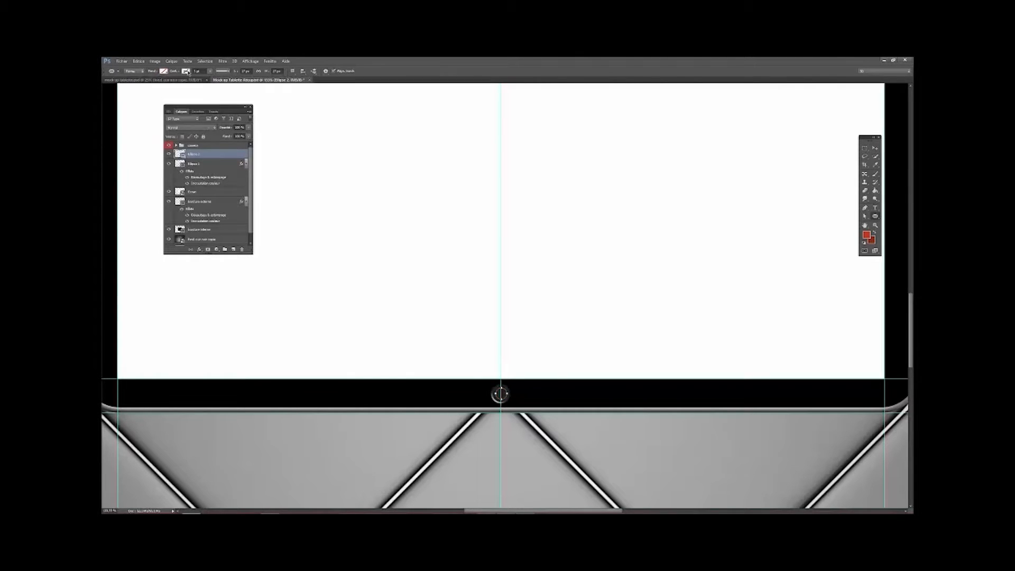
click(186, 71)
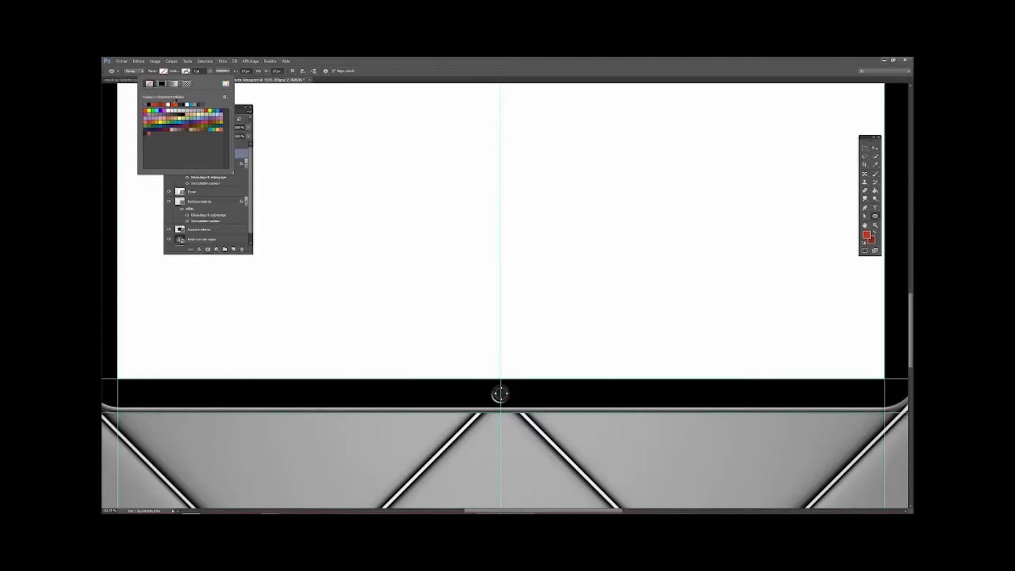
click(187, 103)
Set the small ring's stroke width to 1 and nudge the ring to the centre of the home button
click(197, 71)
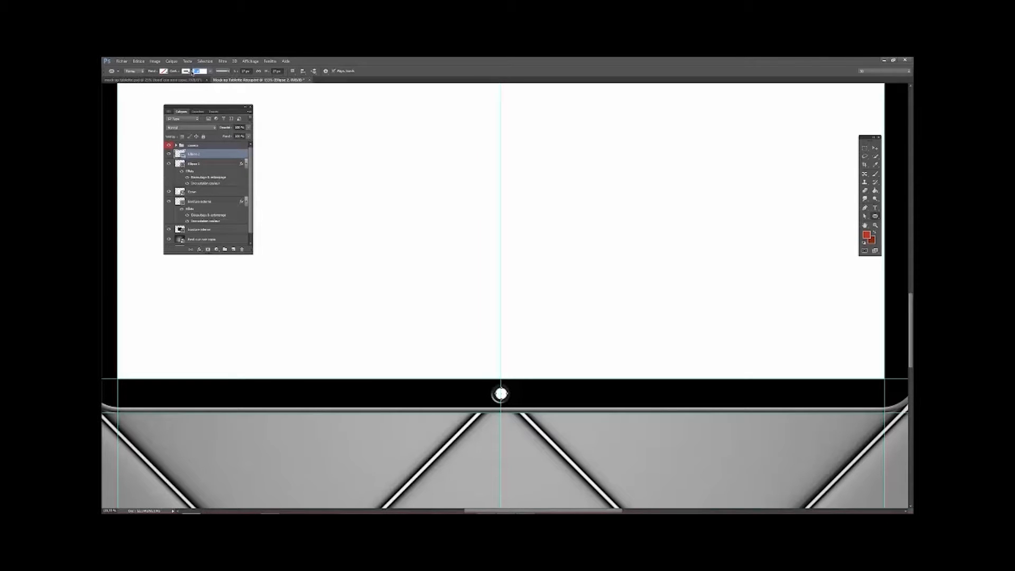
text(1)
key(Tab)
key(v)
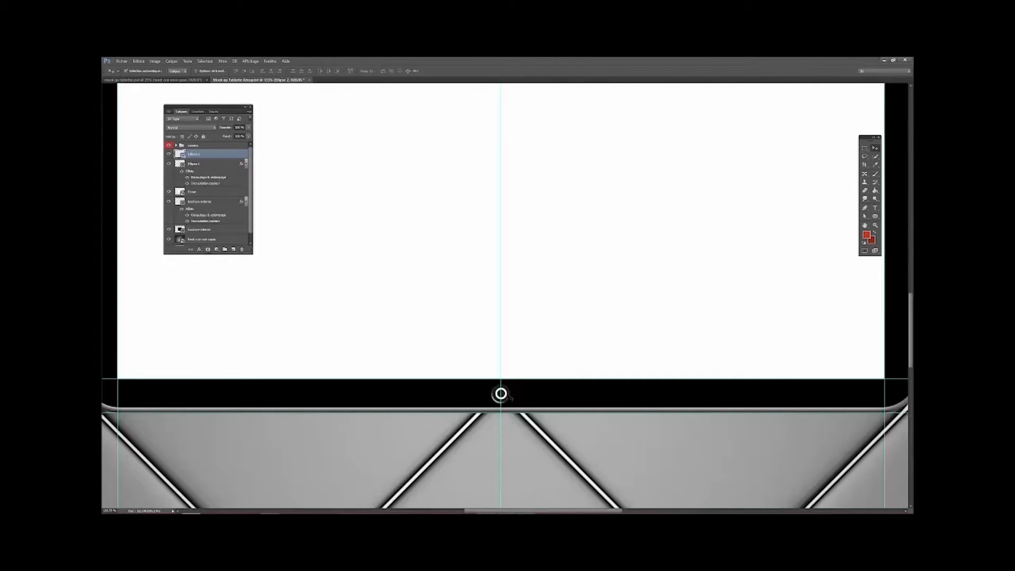
drag(509, 396, 514, 396)
key(Down)
key(Down)
Rename the small ring's layer "Petit bouton" and lower its opacity to 30%
double_click(200, 154)
key(Return)
click(241, 127)
text(70)
key(Tab)
drag(244, 128, 231, 130)
text(40)
drag(243, 128, 217, 126)
text(40)
click(236, 127)
drag(241, 126, 218, 126)
text(30)
key(Tab)
Rename the home button circle's layer "Bouton", reselect the small ring and enlarge the layers list
double_click(193, 164)
text(Bouton)
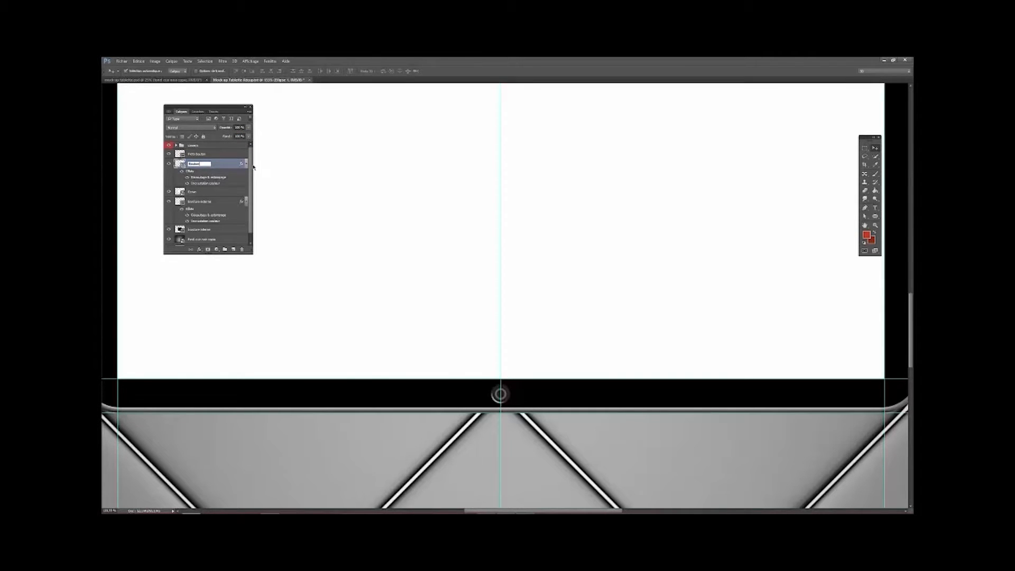
key(Return)
click(516, 392)
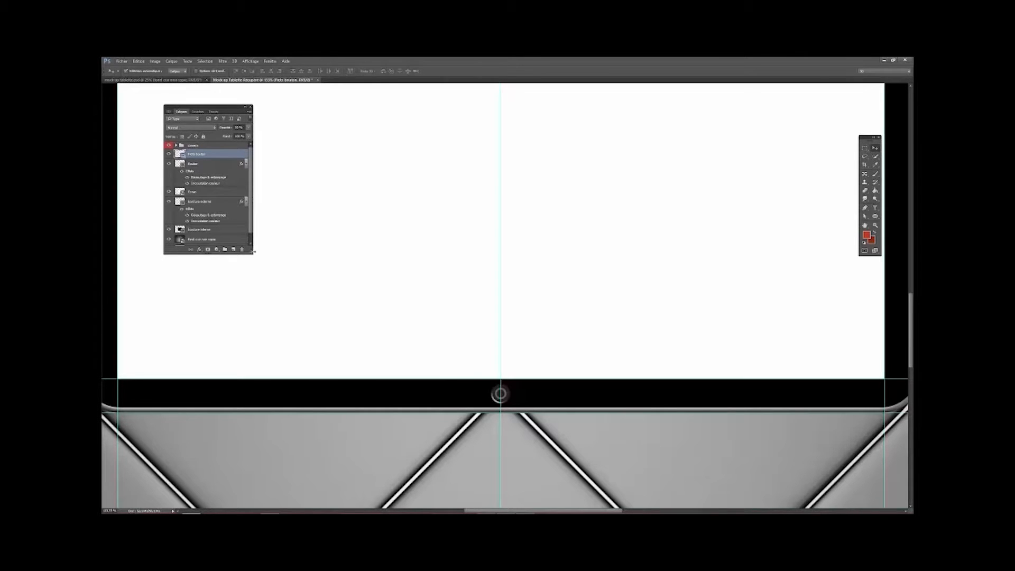
drag(251, 254, 265, 296)
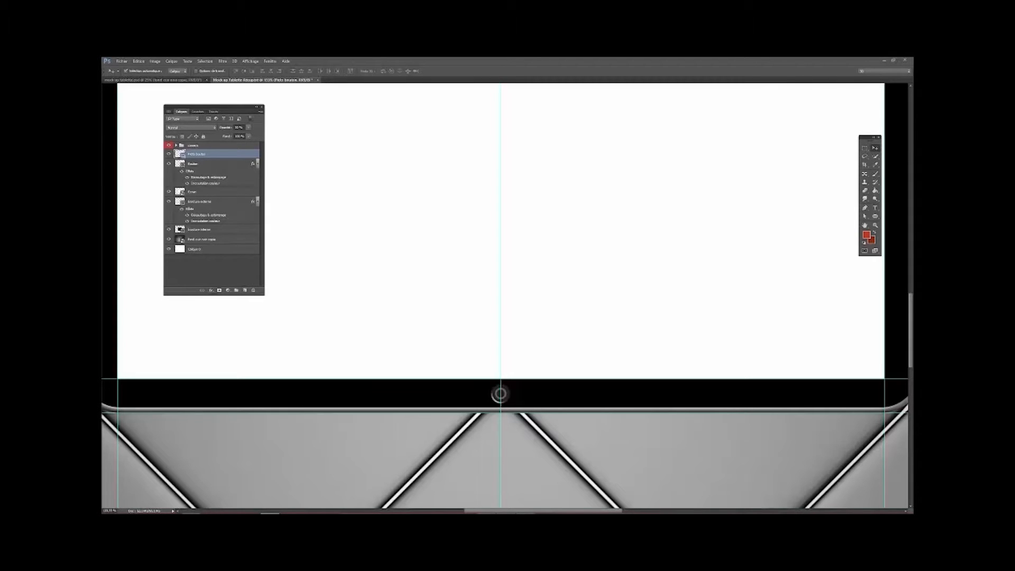
Place the house icon image in the document, scaled down to fit the black bezel just right of the home button
drag(269, 512, 525, 392)
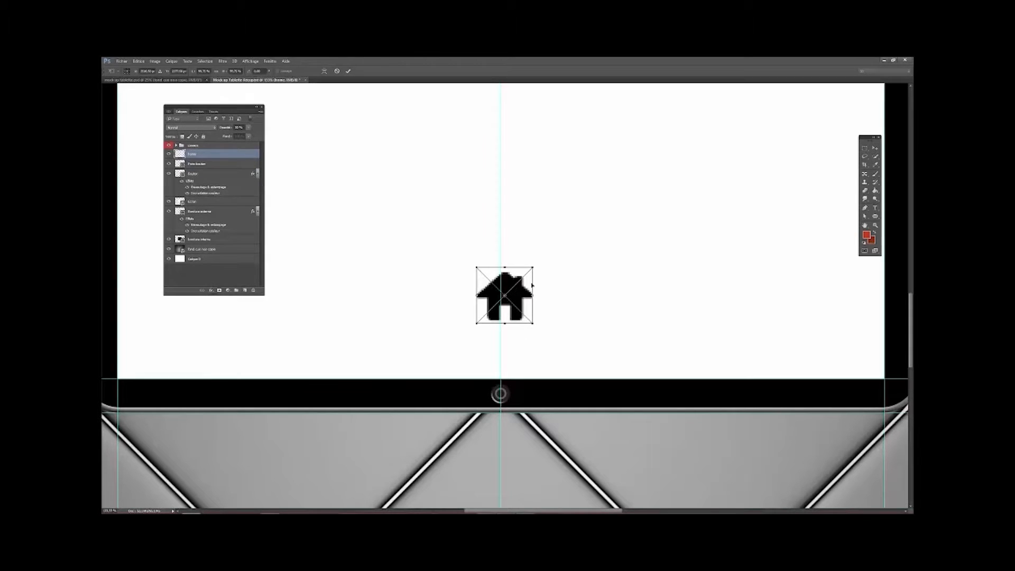
drag(534, 265, 530, 393)
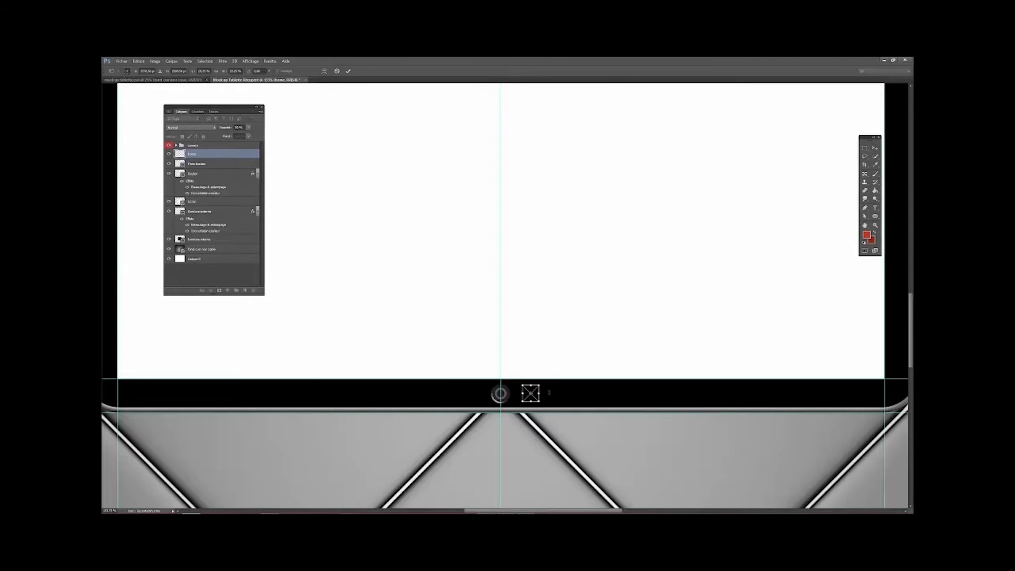
key(Return)
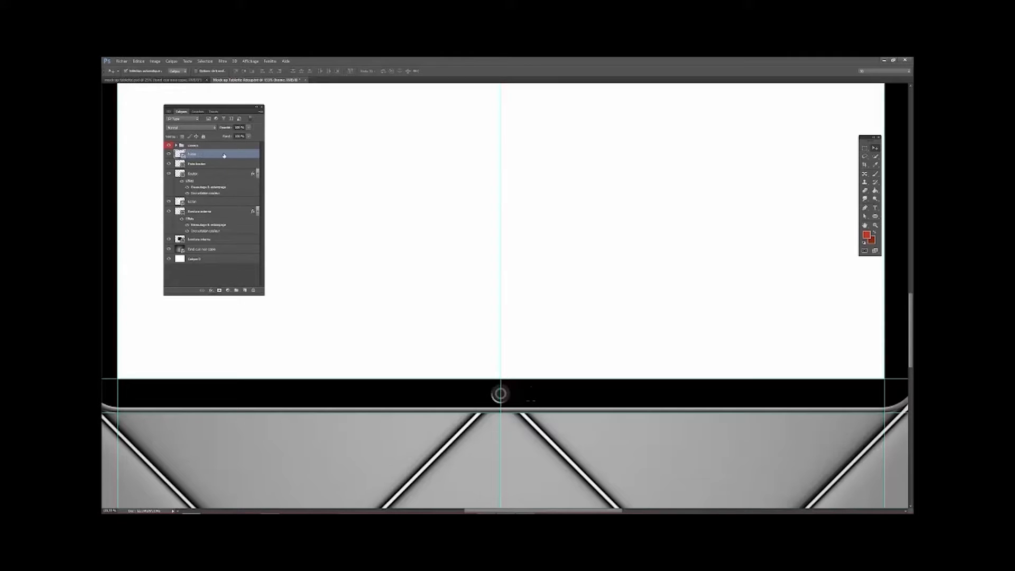
Add a white Color Overlay with reduced opacity to the house icon
double_click(242, 154)
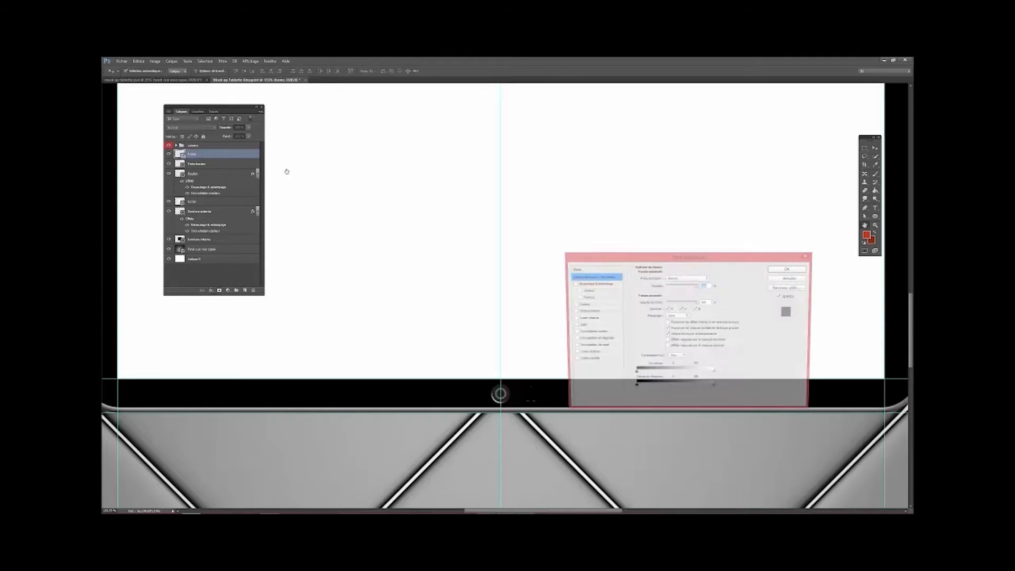
click(595, 333)
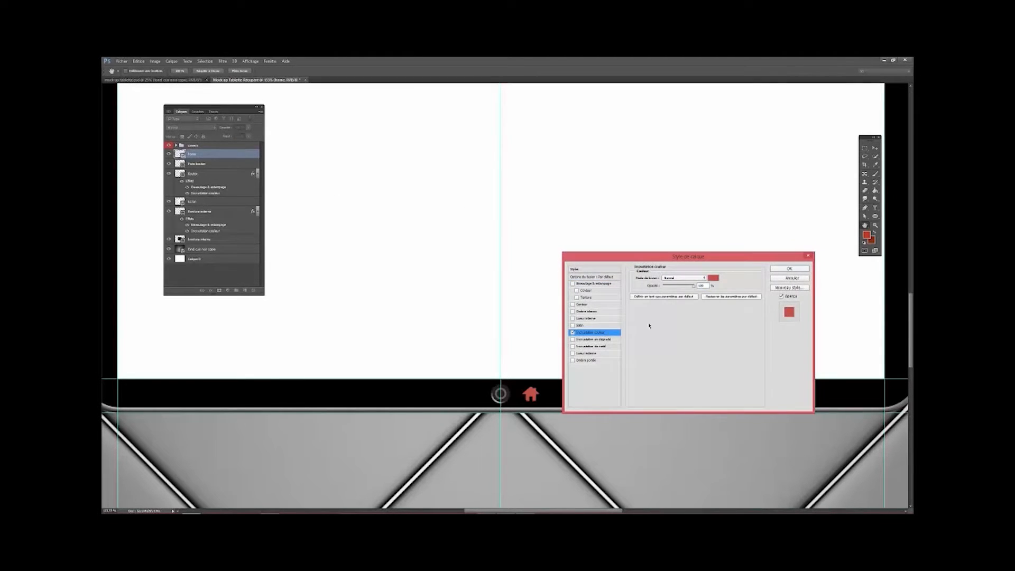
click(714, 277)
text(ffffff)
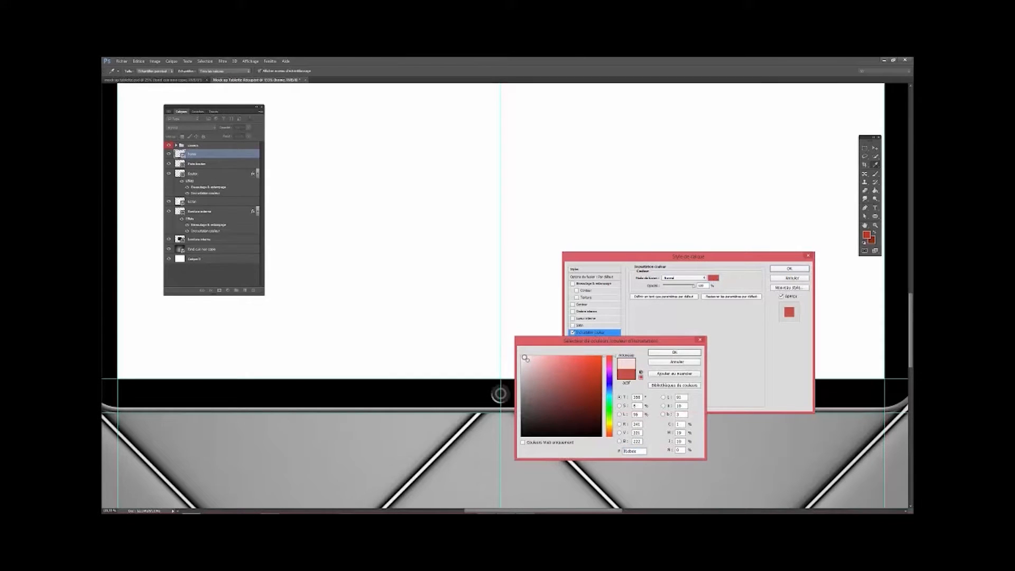
click(675, 352)
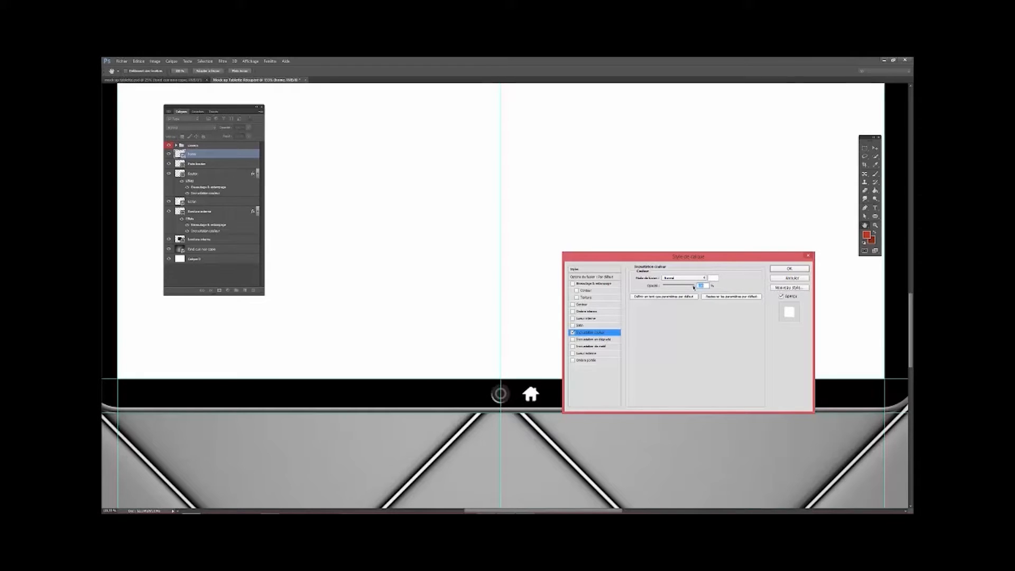
drag(694, 288, 682, 290)
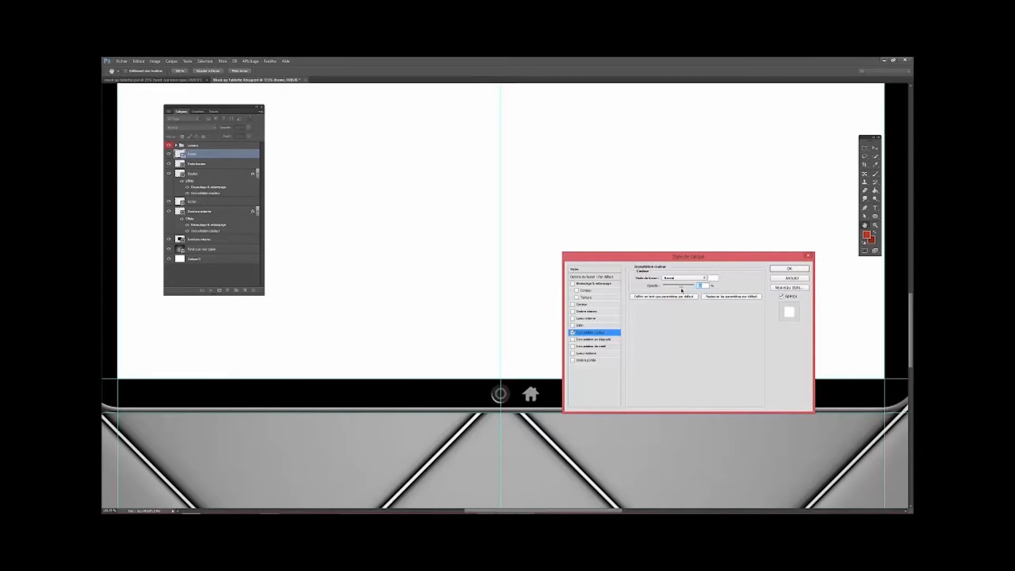
click(779, 271)
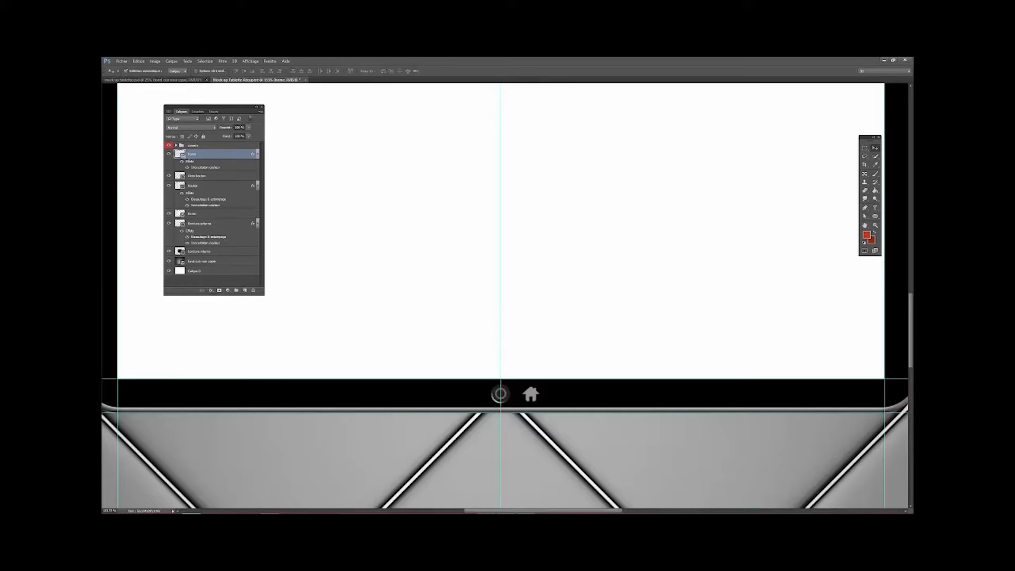
Place the reload arrow icon image, scaled down to fit the black bezel just right of the house icon
drag(911, 414, 564, 399)
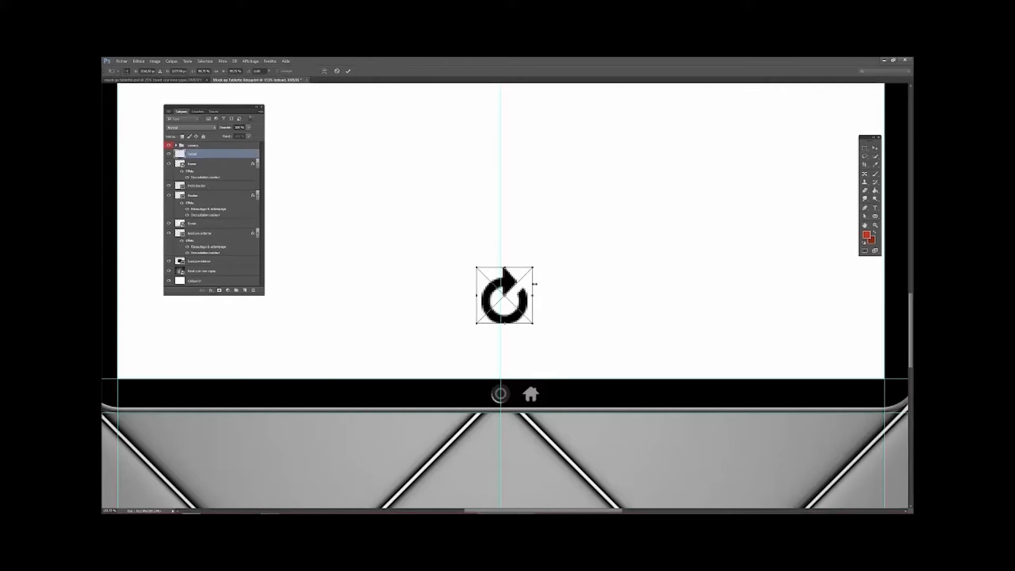
drag(533, 268, 550, 403)
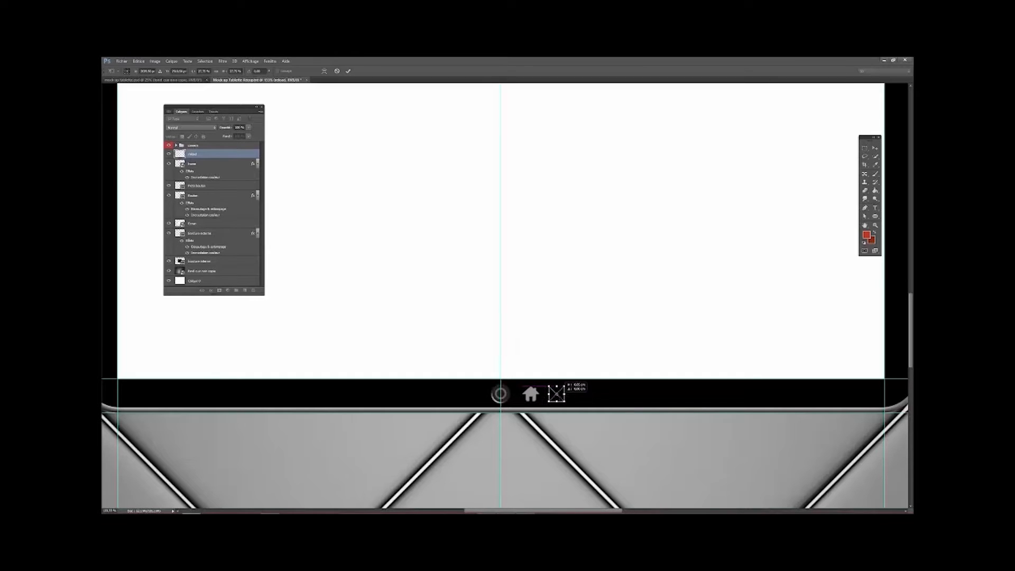
drag(568, 402, 563, 401)
key(Return)
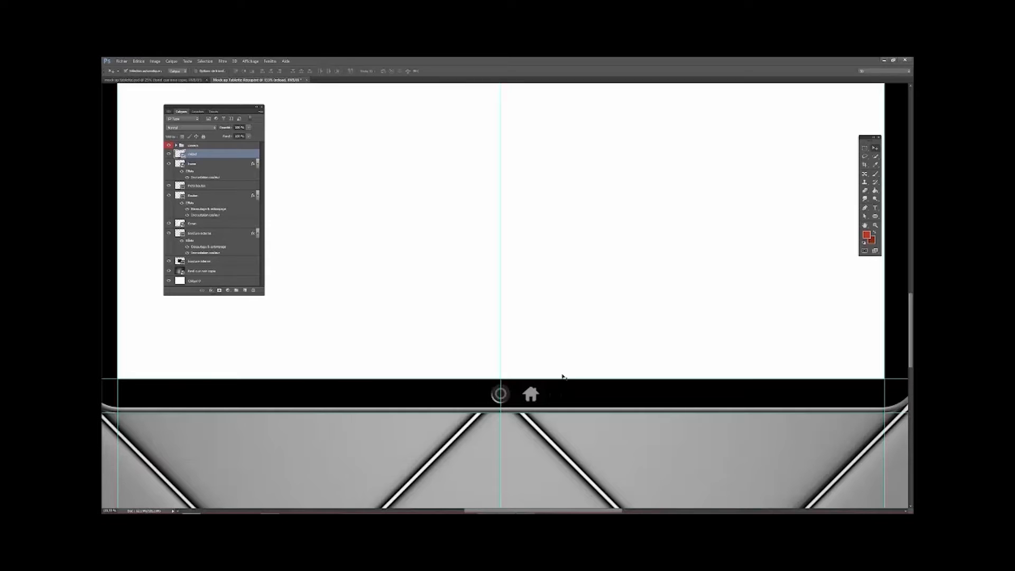
Add a white Color Overlay to the reload icon and apply the layer style
double_click(222, 155)
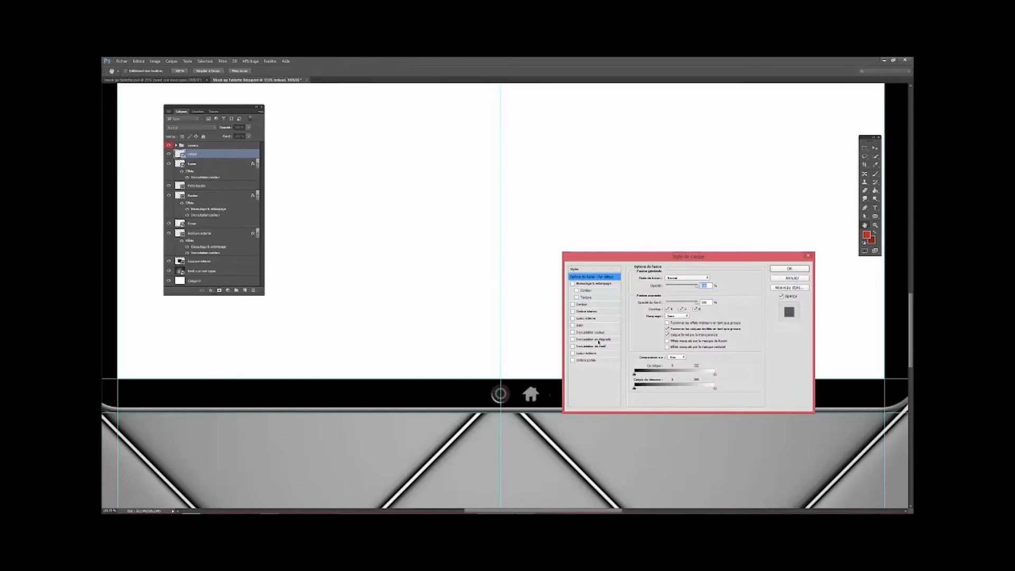
click(603, 332)
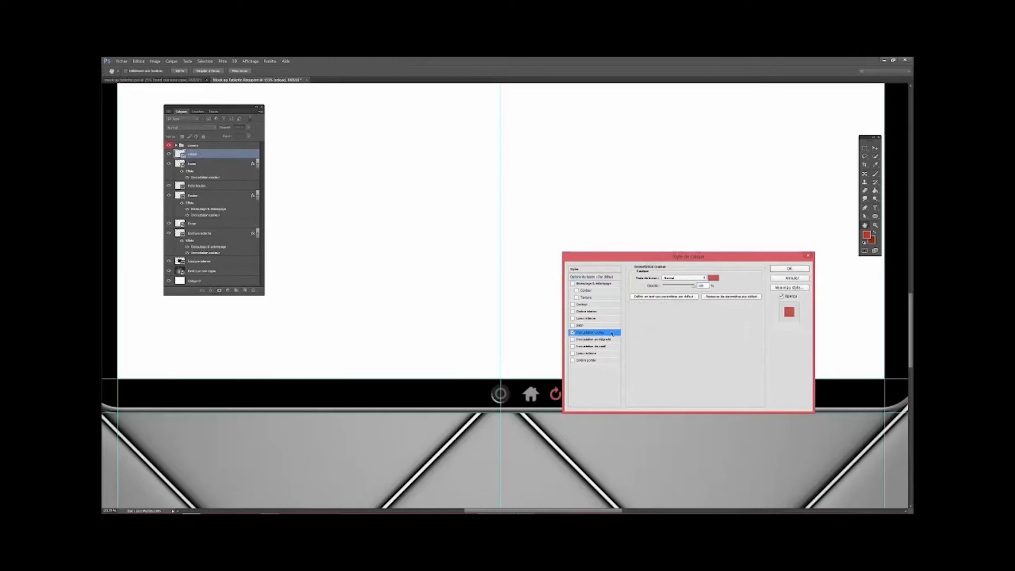
click(713, 278)
click(523, 357)
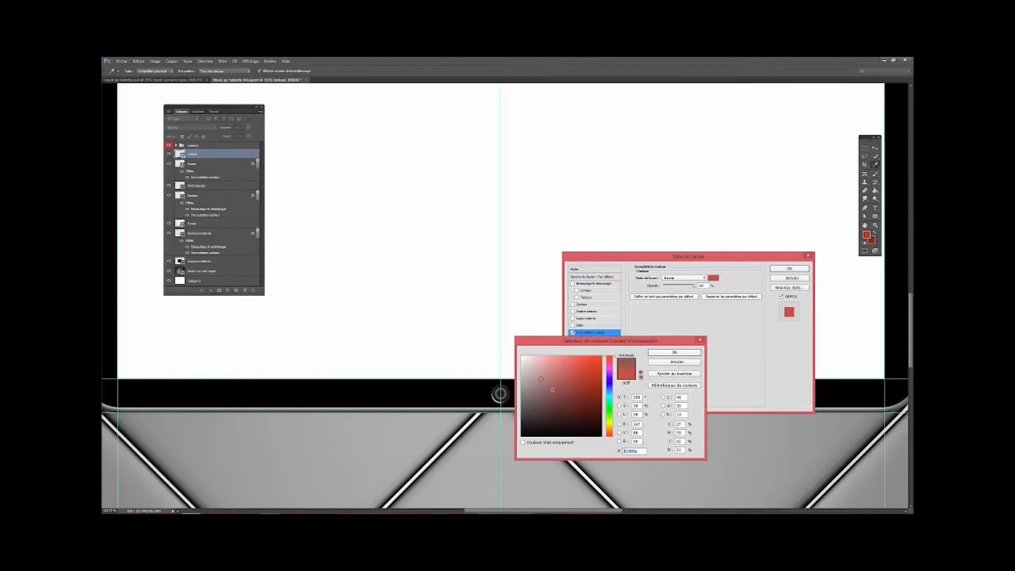
click(675, 352)
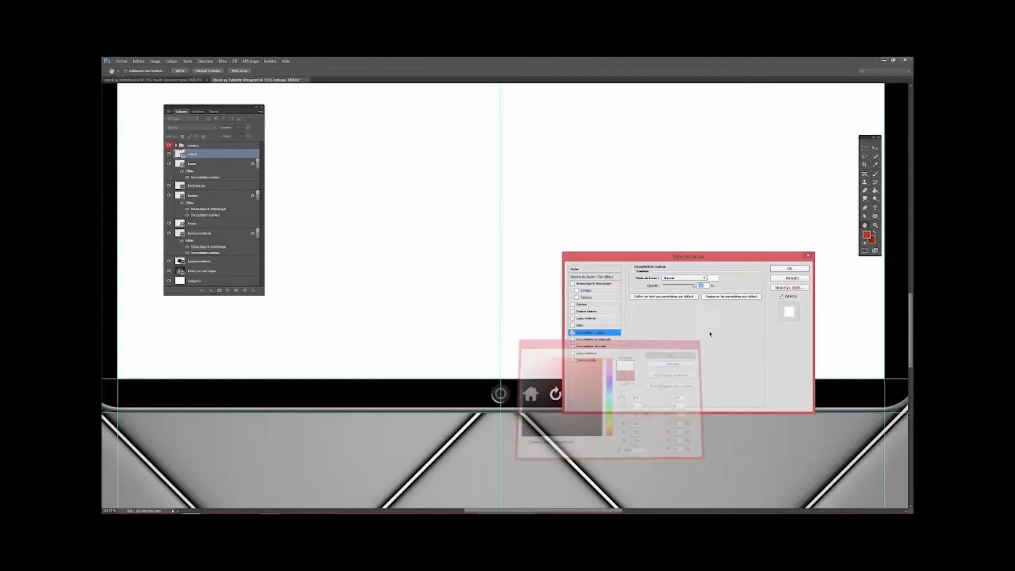
click(793, 270)
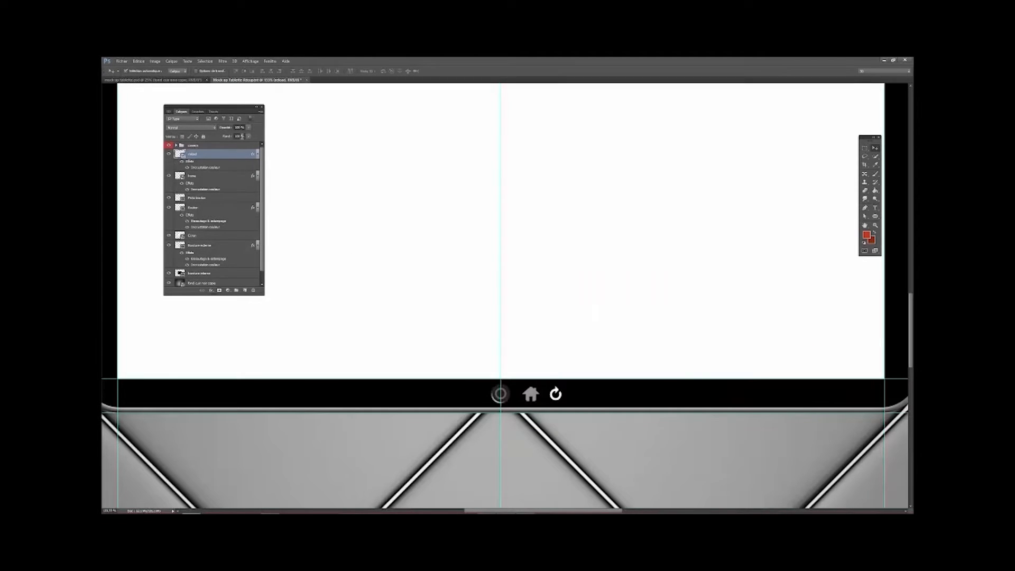
Reduce the opacity of the reload icon's Color Overlay to match the house icon's grey
click(250, 128)
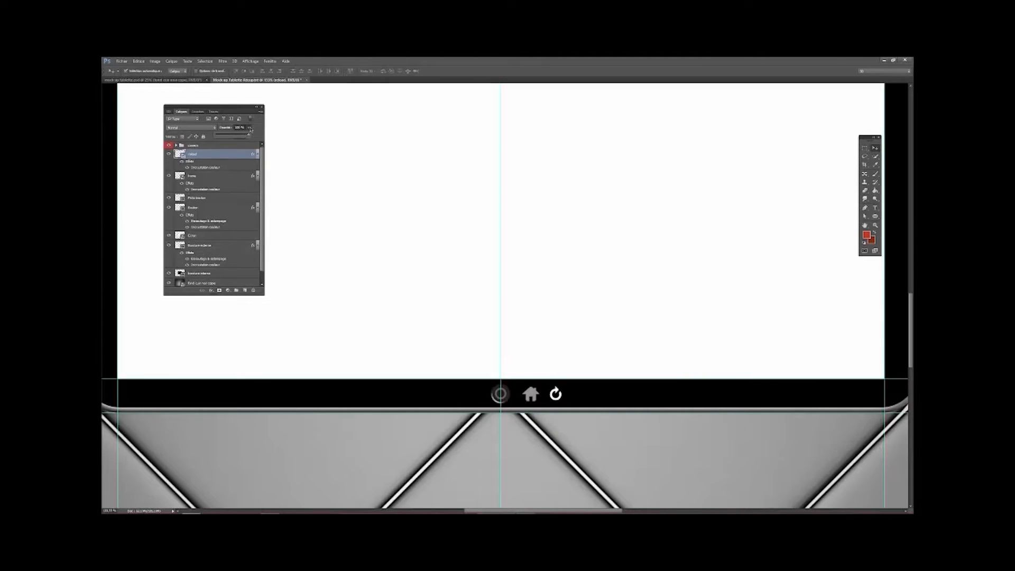
double_click(226, 167)
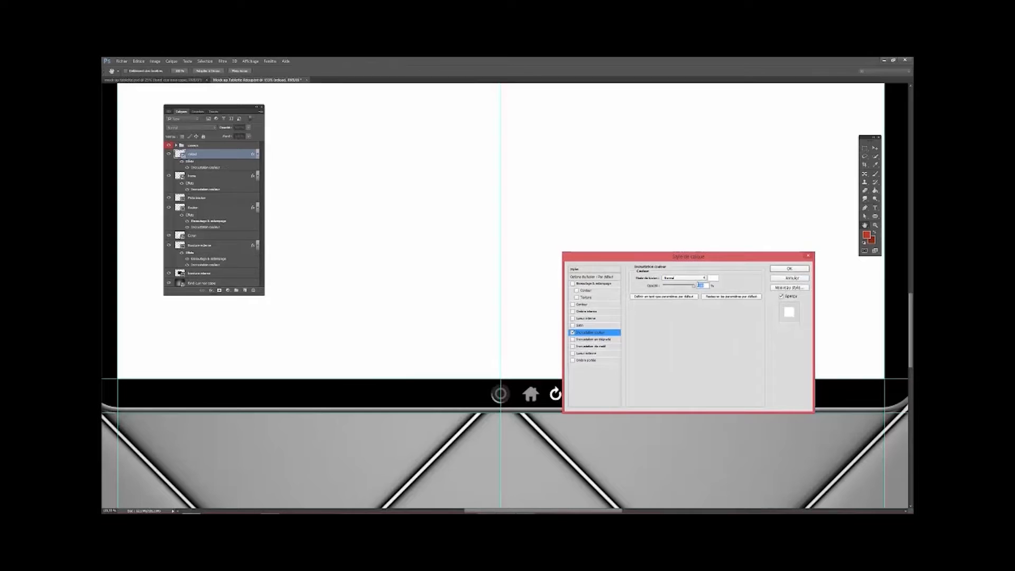
drag(694, 290, 682, 290)
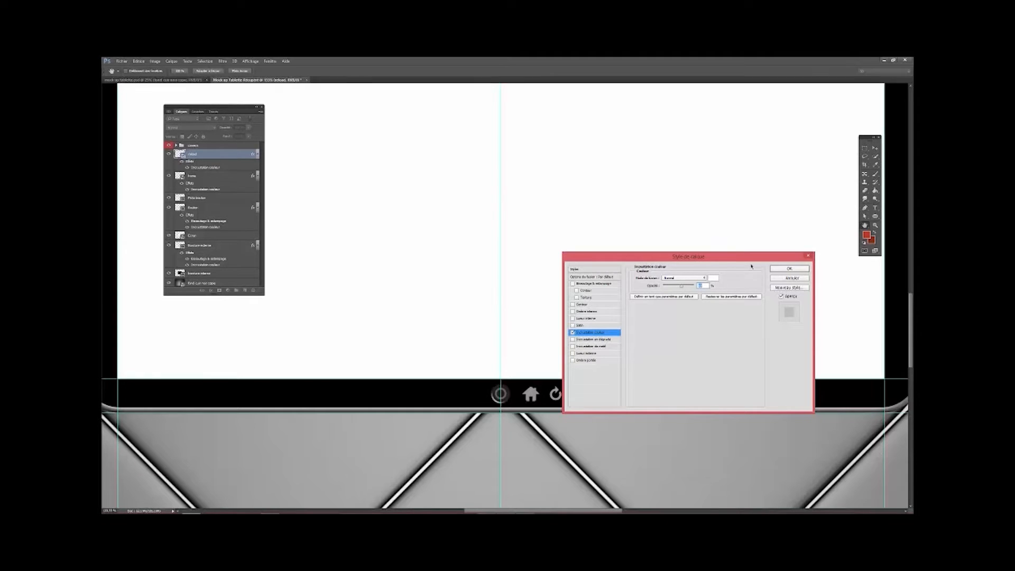
click(788, 269)
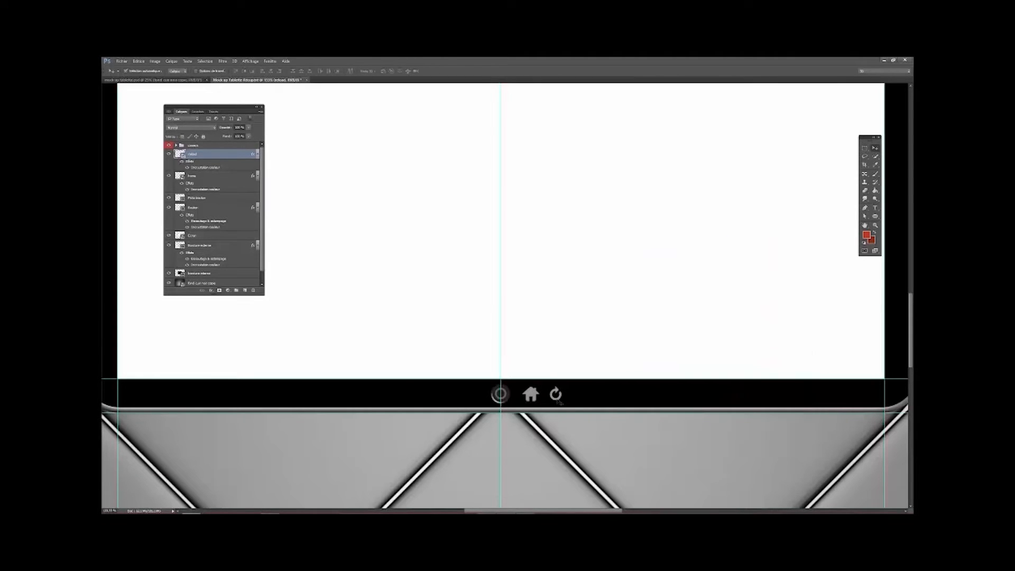
Slightly resize the reload icon and space it so its gap to the house equals the gap between button and house
key(ctrl+t)
drag(549, 401, 547, 402)
key(Return)
drag(561, 401, 569, 401)
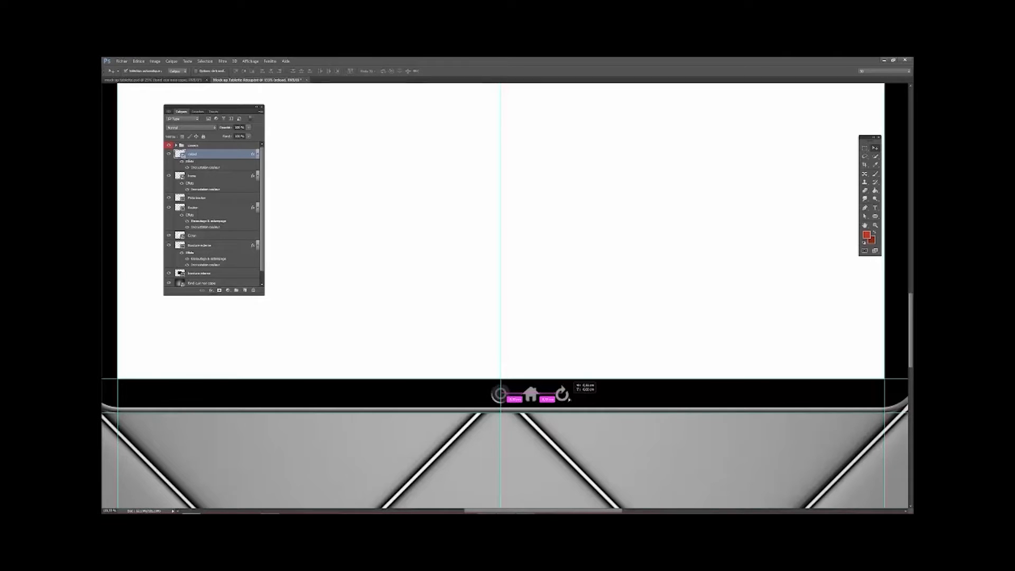
drag(569, 400, 570, 400)
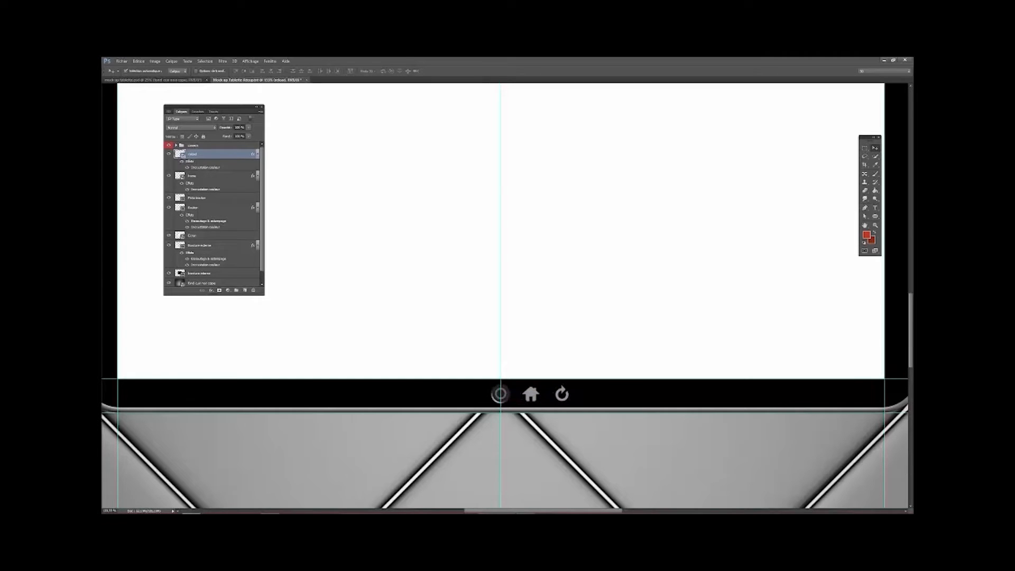
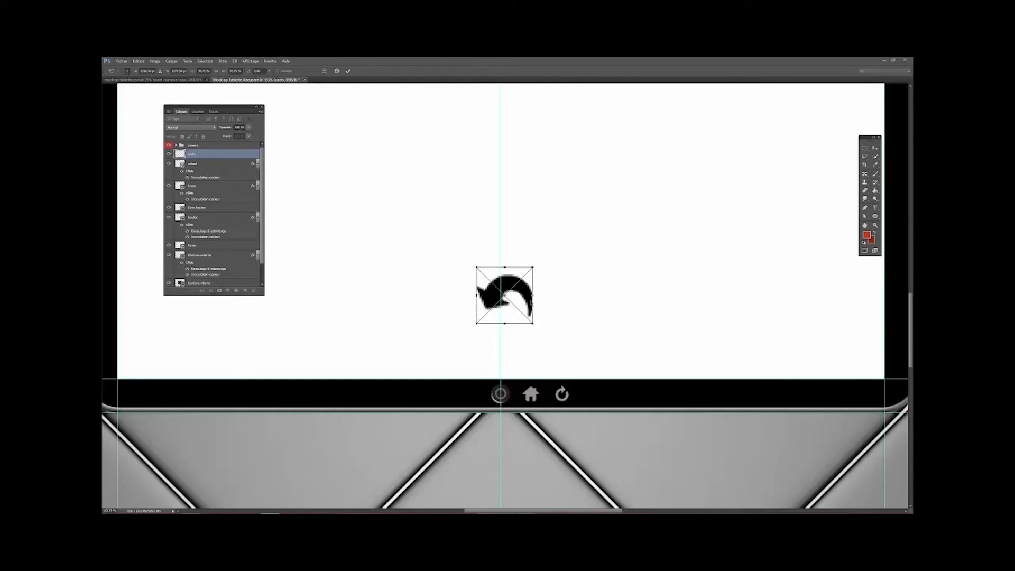
Scale down the placed curved back arrow icon and position it over the home button
drag(514, 267, 531, 390)
drag(546, 440, 508, 403)
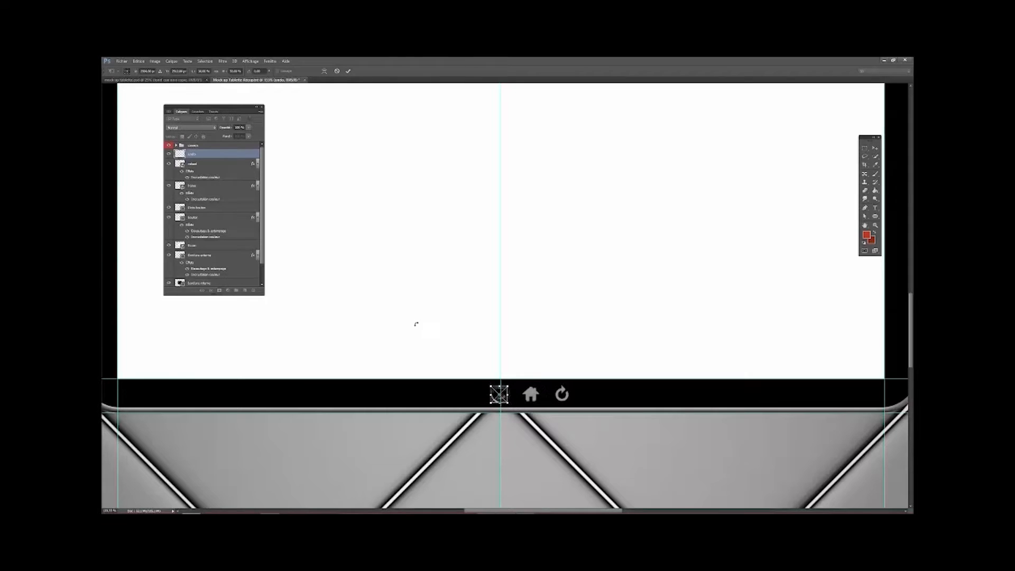
key(Return)
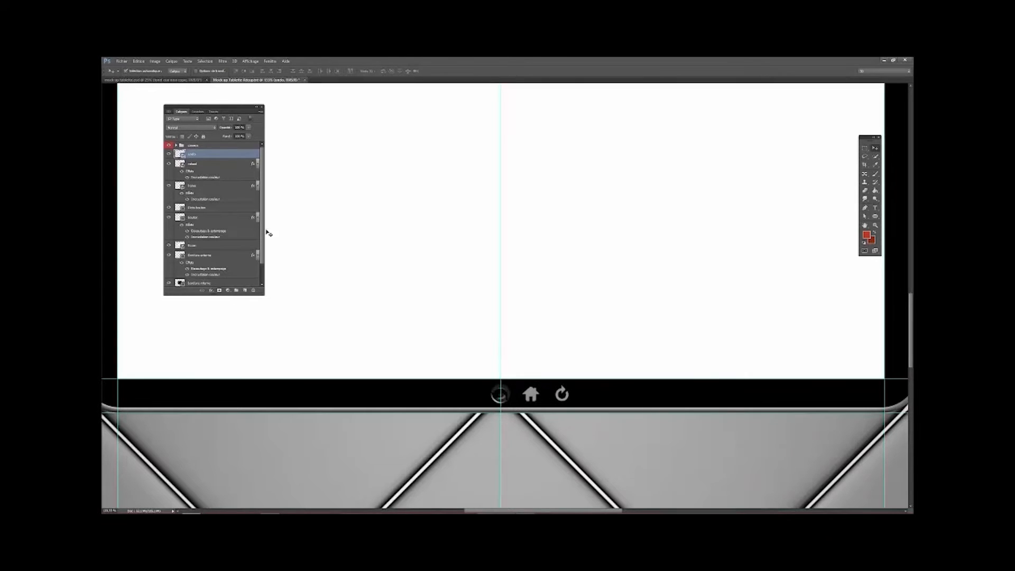
Copy the reload icon's Color Overlay onto the back arrow icon and move the arrow to the left of the home button
double_click(208, 156)
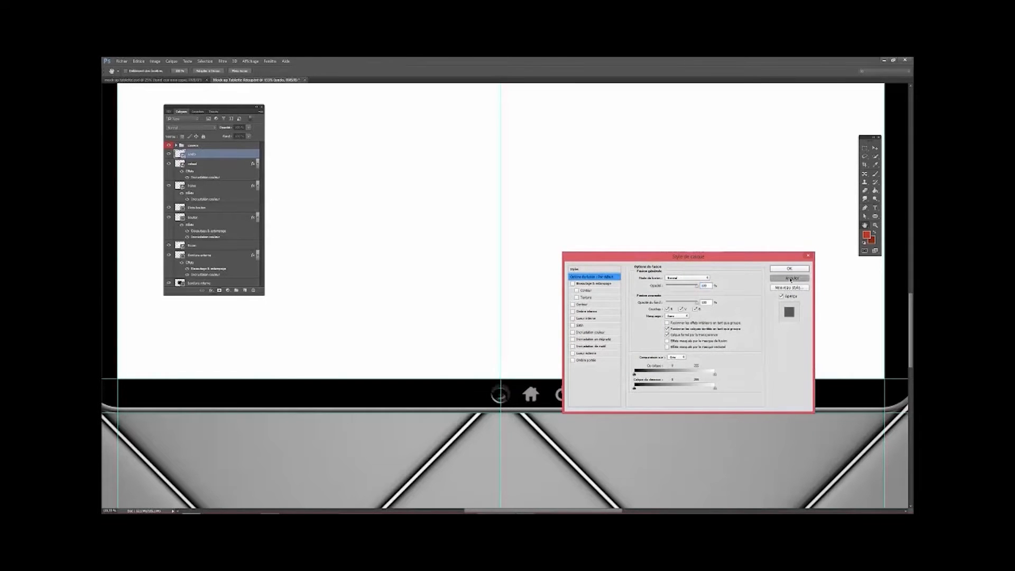
click(791, 279)
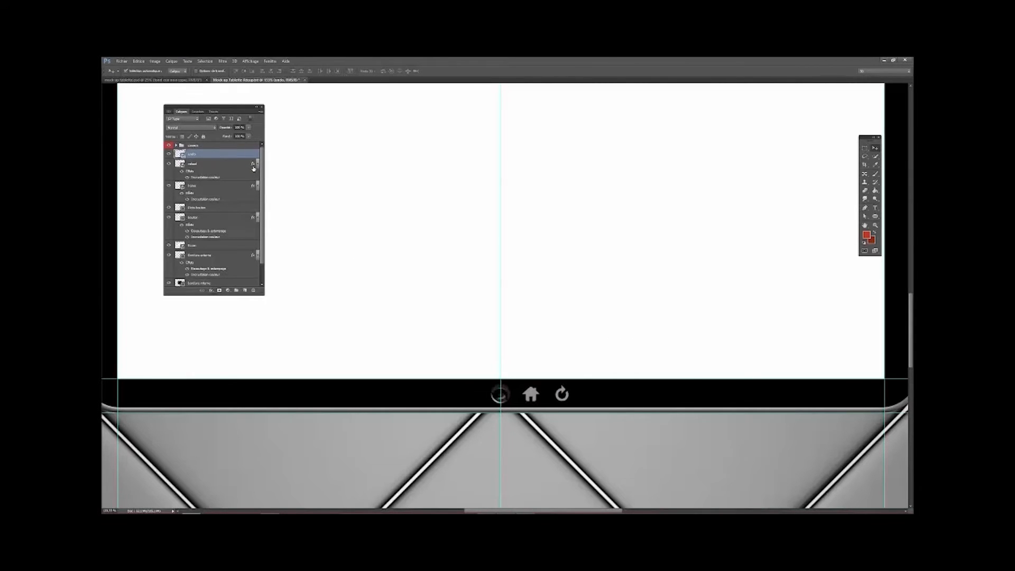
click(237, 165)
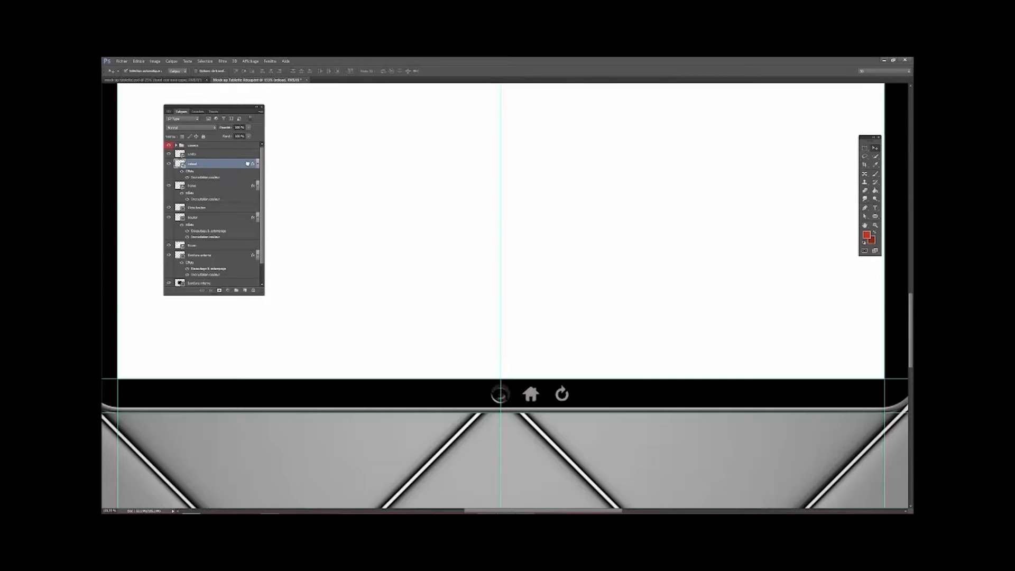
drag(247, 163, 253, 157)
drag(252, 158, 251, 157)
drag(252, 156, 252, 157)
drag(500, 394, 465, 394)
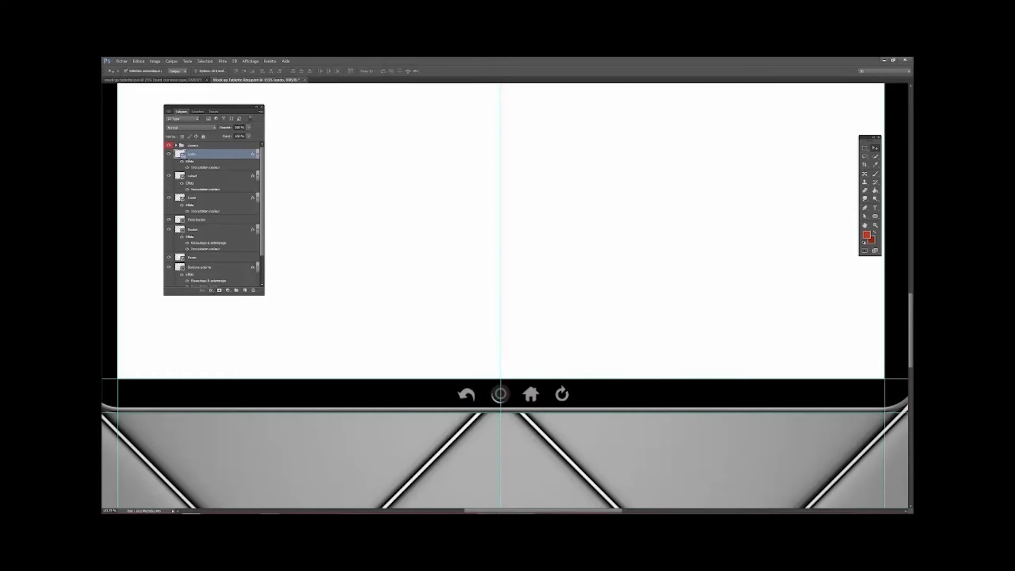
drag(912, 394, 467, 360)
drag(533, 268, 466, 332)
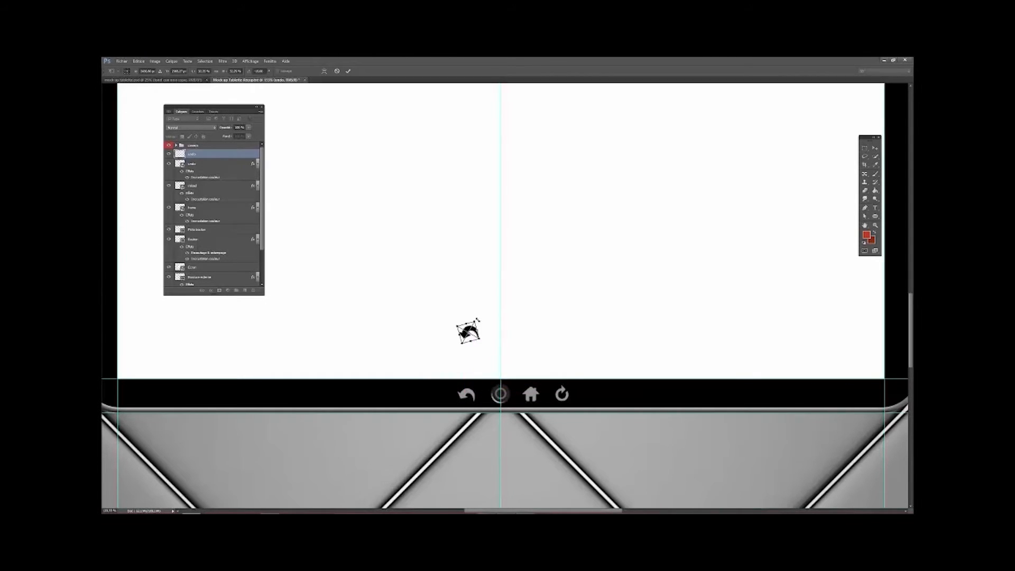
key(Return)
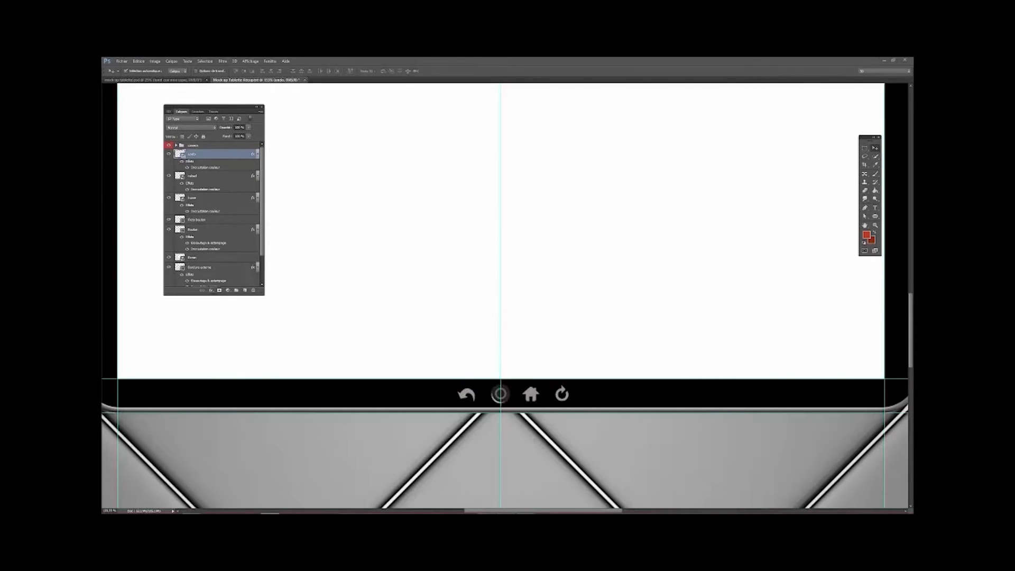
Place the forward curved arrow icon, scale it down and position it to the left of the back arrow
drag(589, 335, 463, 351)
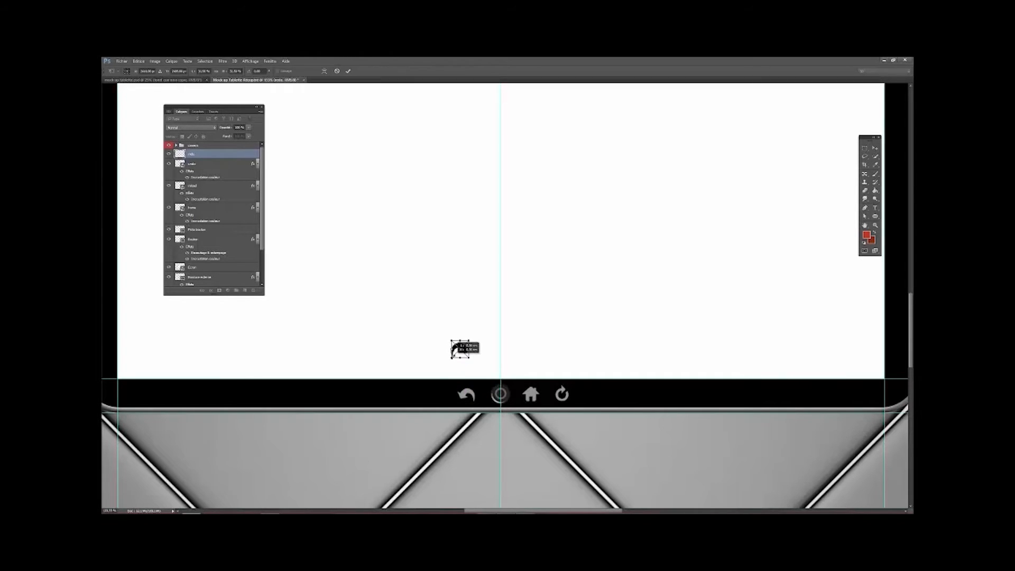
drag(457, 351, 451, 386)
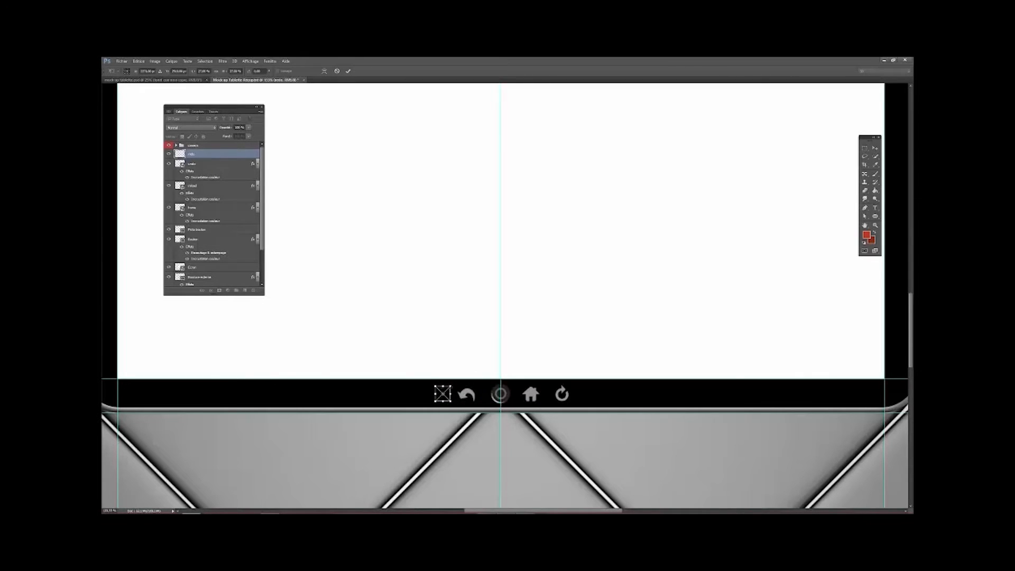
key(Return)
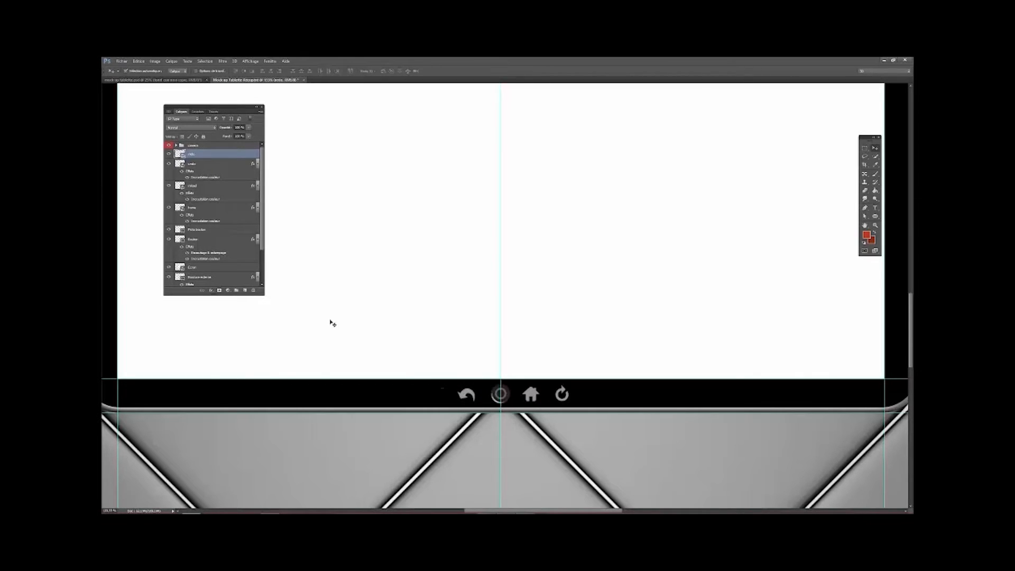
Copy the back arrow's Color Overlay onto the forward arrow and space it evenly with the other navigation icons
click(254, 165)
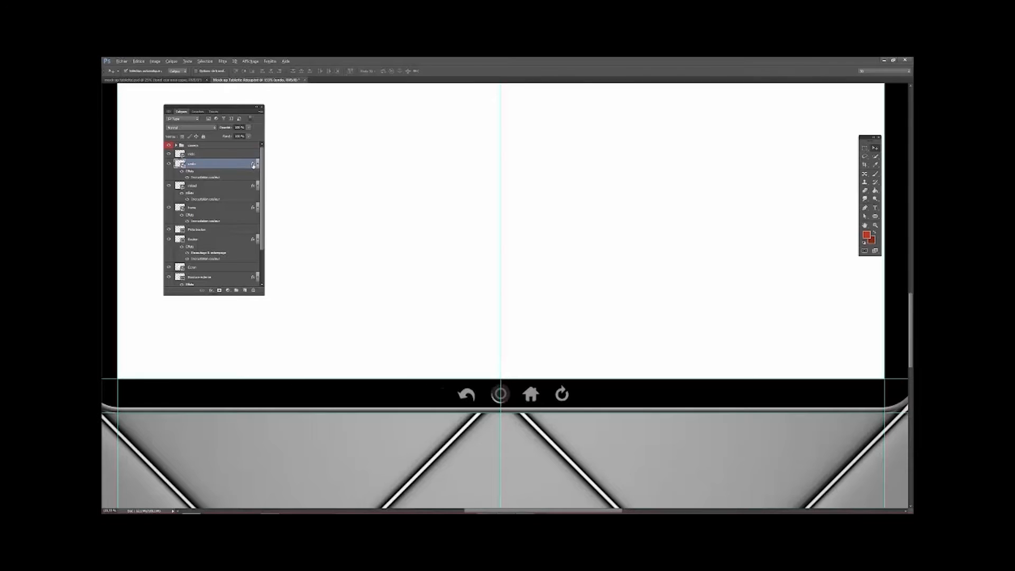
drag(253, 162, 255, 156)
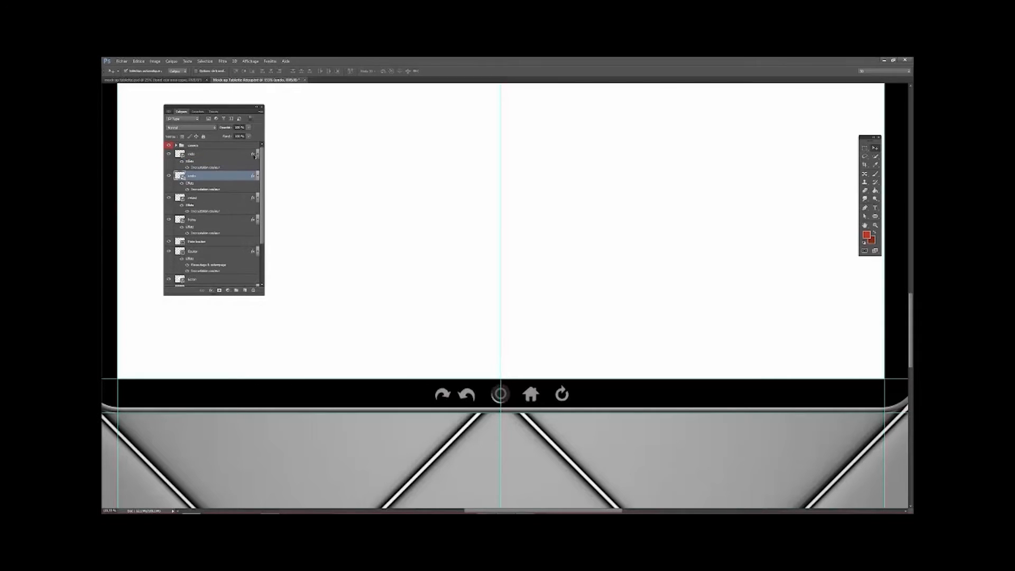
drag(448, 397, 435, 395)
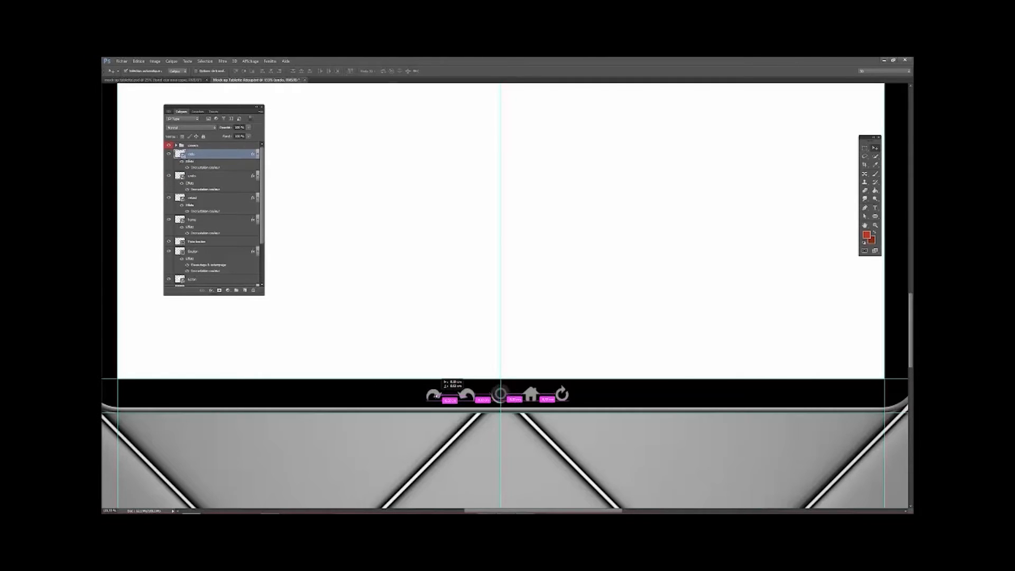
drag(437, 396, 438, 398)
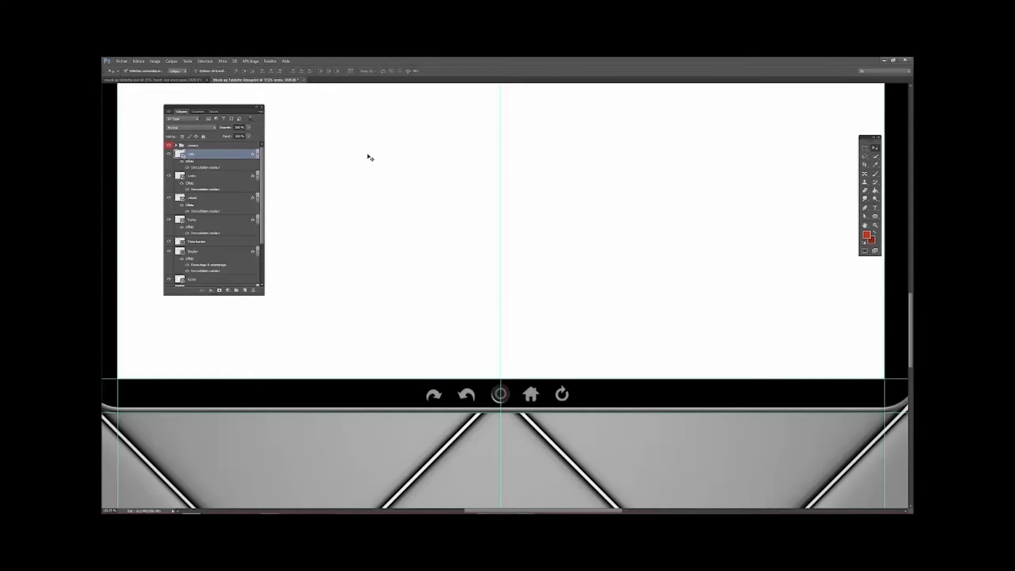
Hide the guides over the tablet mock-up
key(z)
alt+click(494, 235)
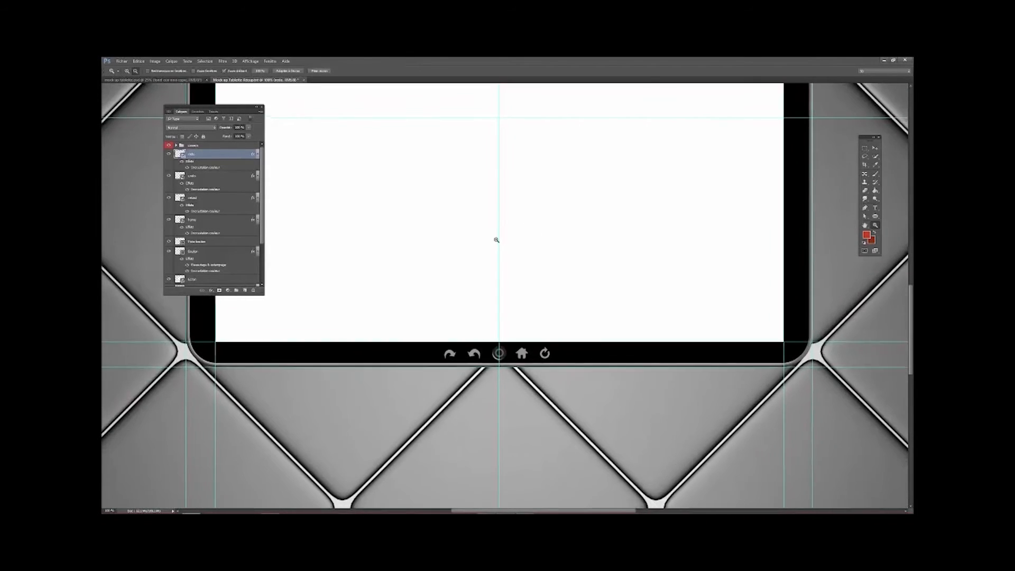
alt+click(495, 232)
alt+click(481, 180)
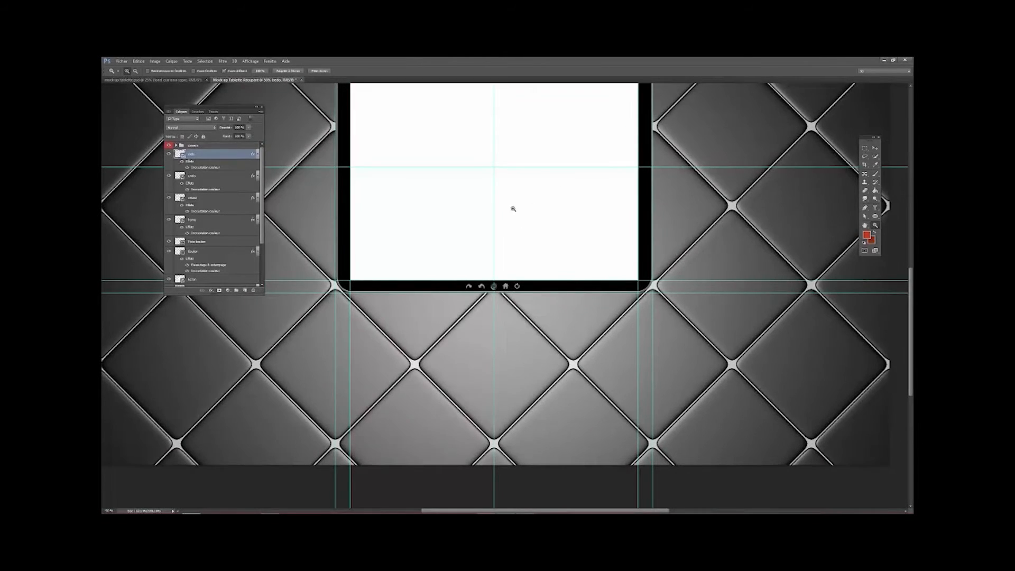
scroll(511, 211, up, 4)
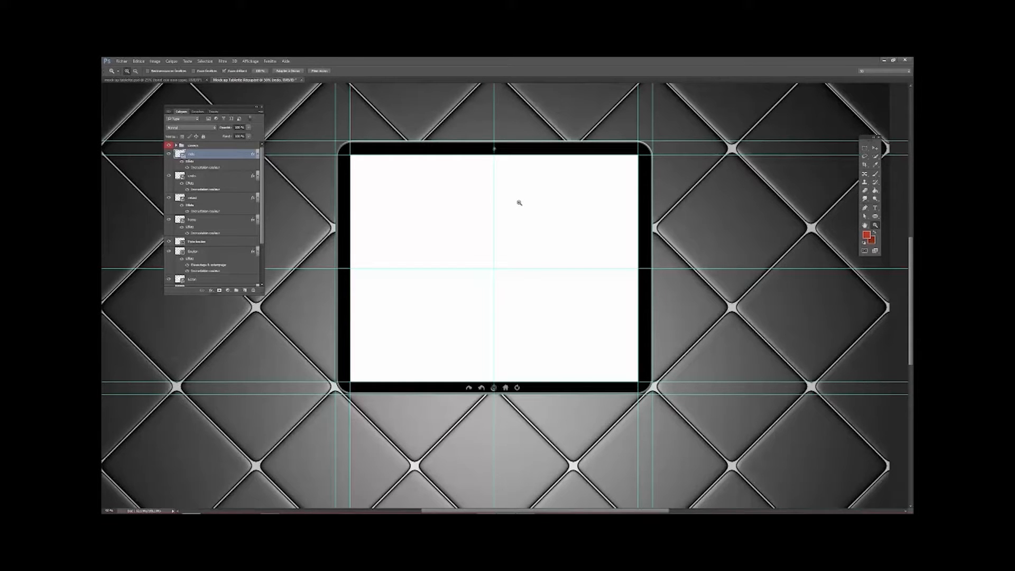
key(ctrl+semicolon)
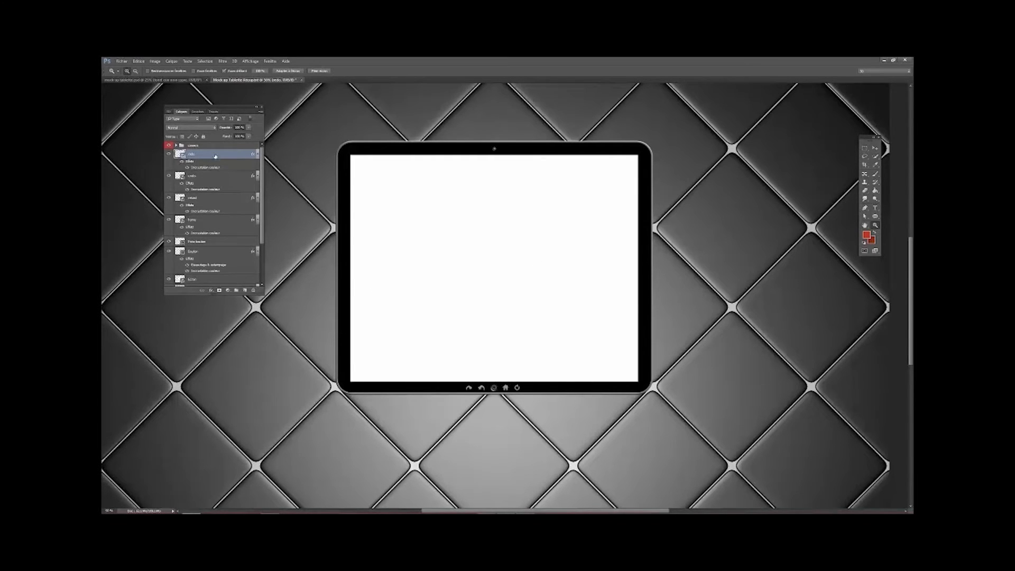
Group the four navigation icon layers, leaving out the button's own icon layer, and rename the group Picto bas
shift+click(215, 225)
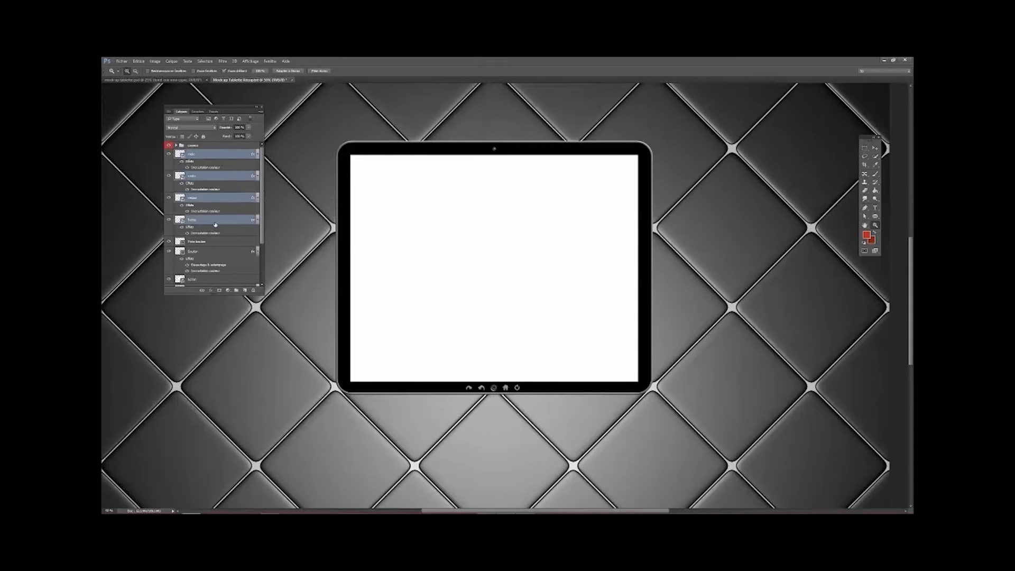
shift+click(219, 243)
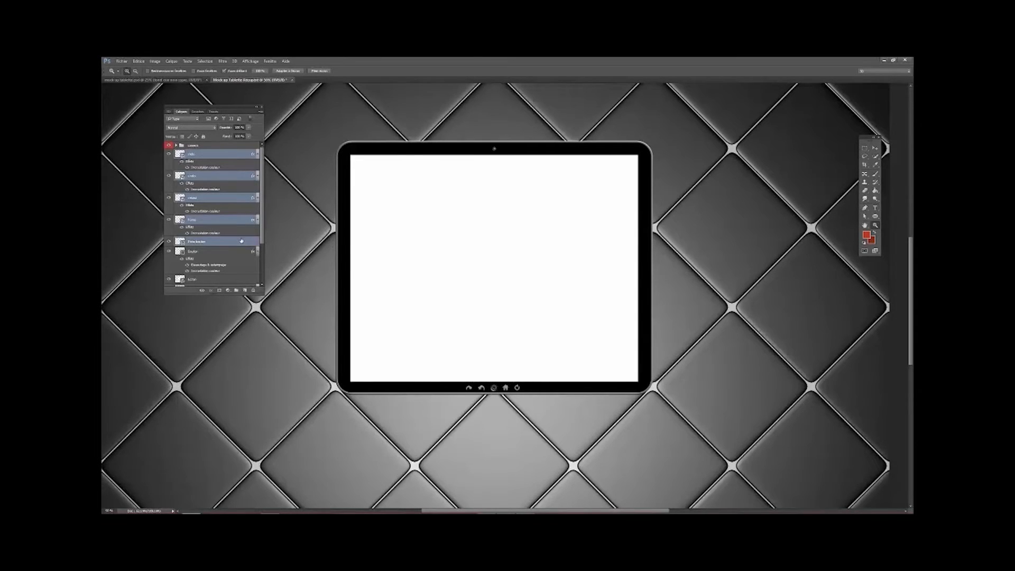
click(218, 223)
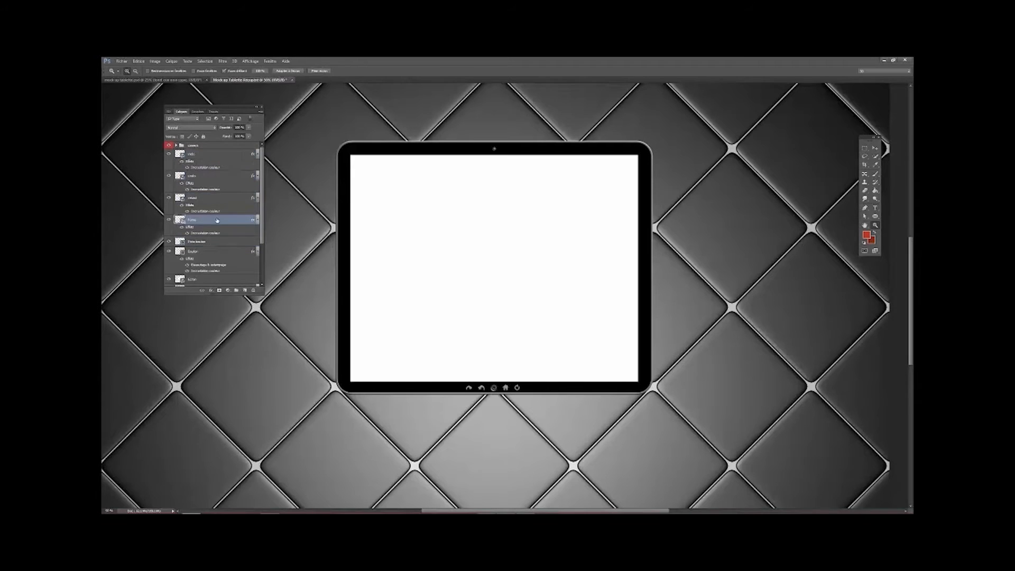
shift+click(210, 155)
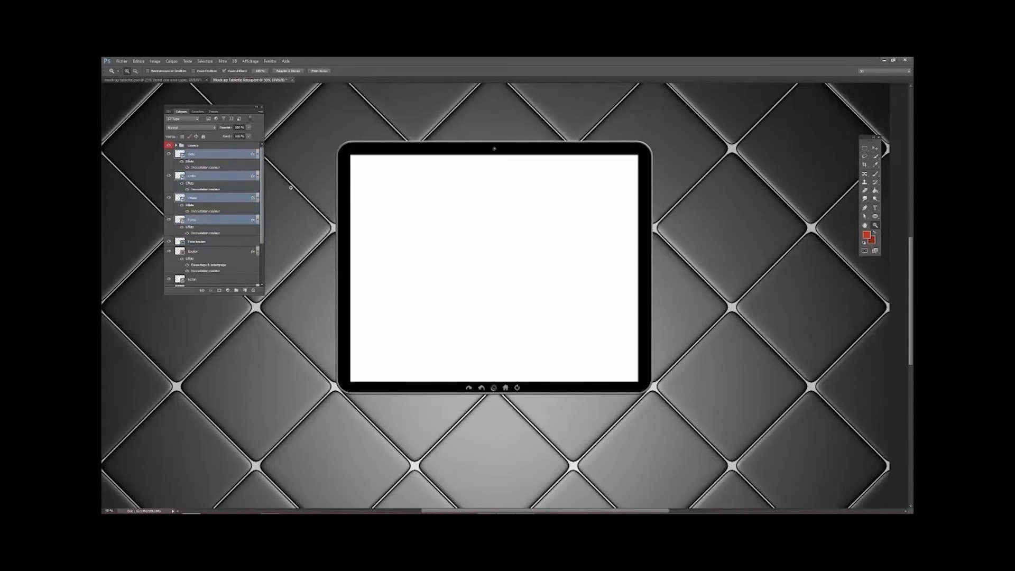
key(ctrl+g)
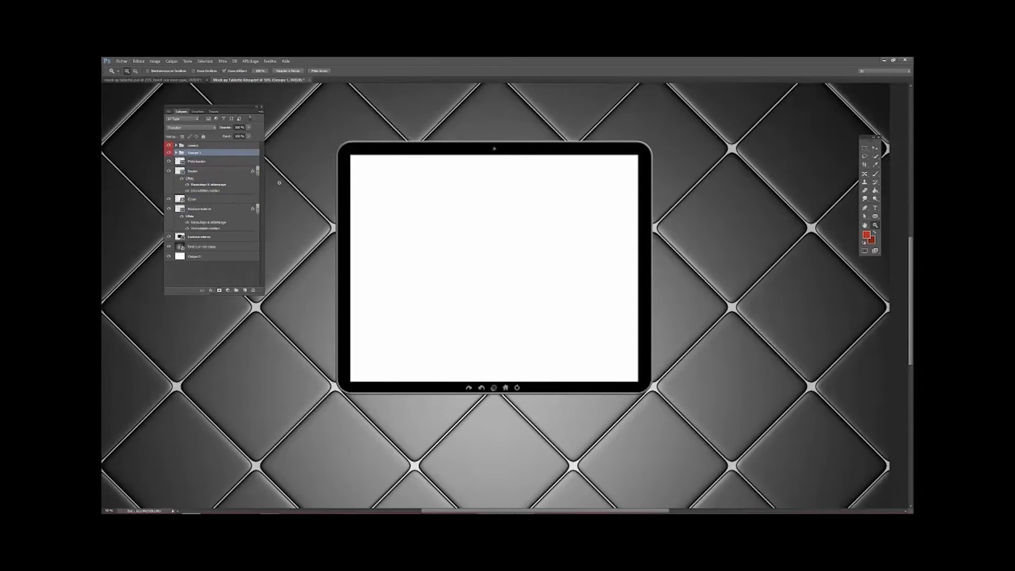
double_click(197, 153)
text(E)
key(Return)
Group the two home button layers and rename the group Bouton
click(192, 162)
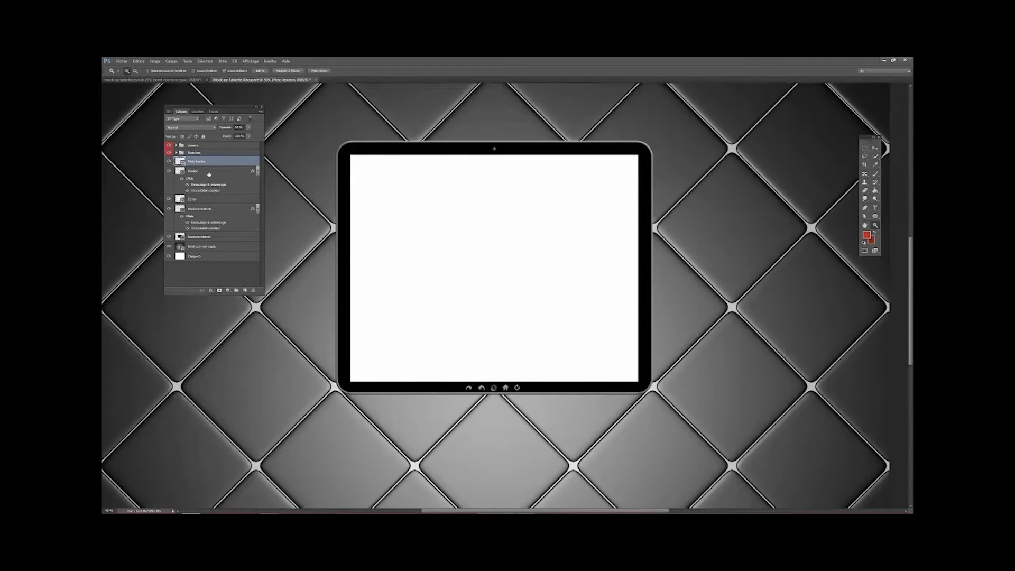
shift+click(203, 172)
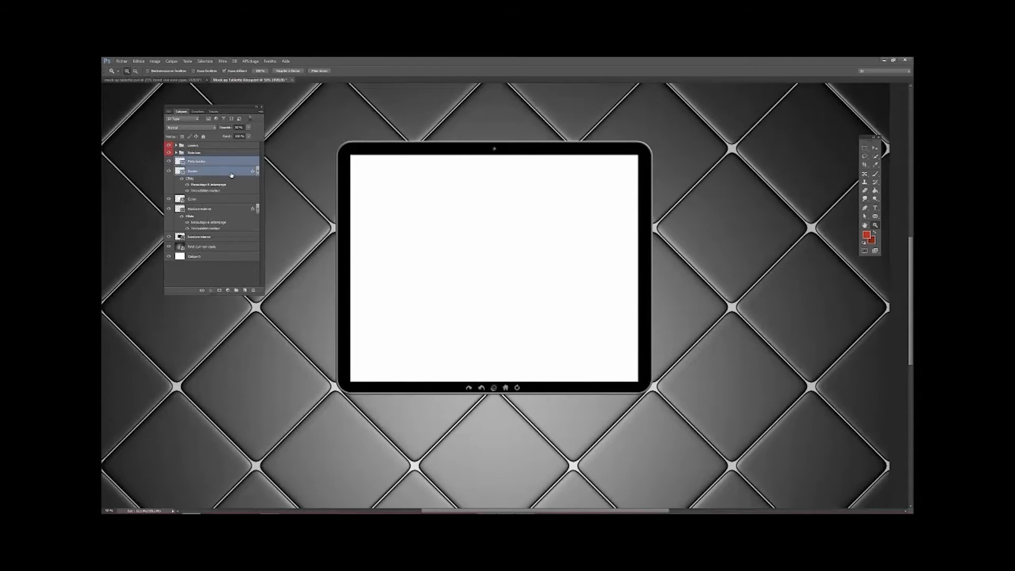
key(ctrl+g)
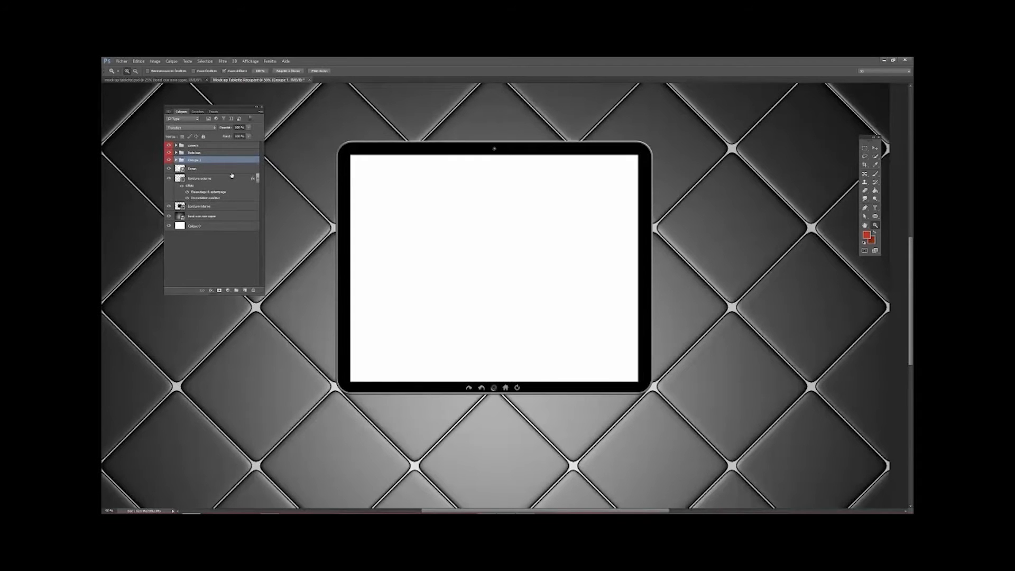
double_click(202, 160)
text(Bouton)
key(Return)
Color-label the Bouton group orange and the navigation icons group yellow
right_click(216, 160)
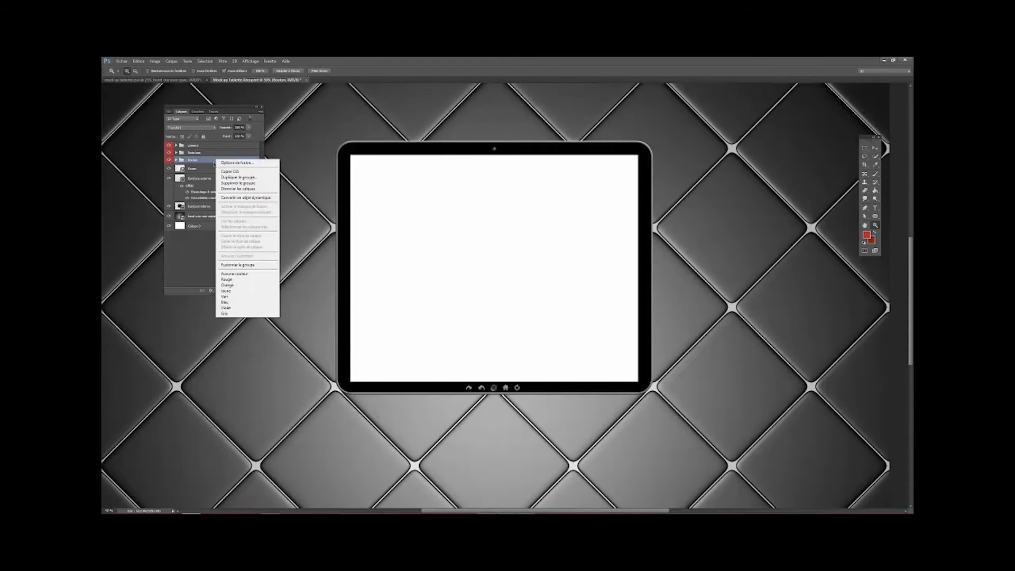
click(233, 286)
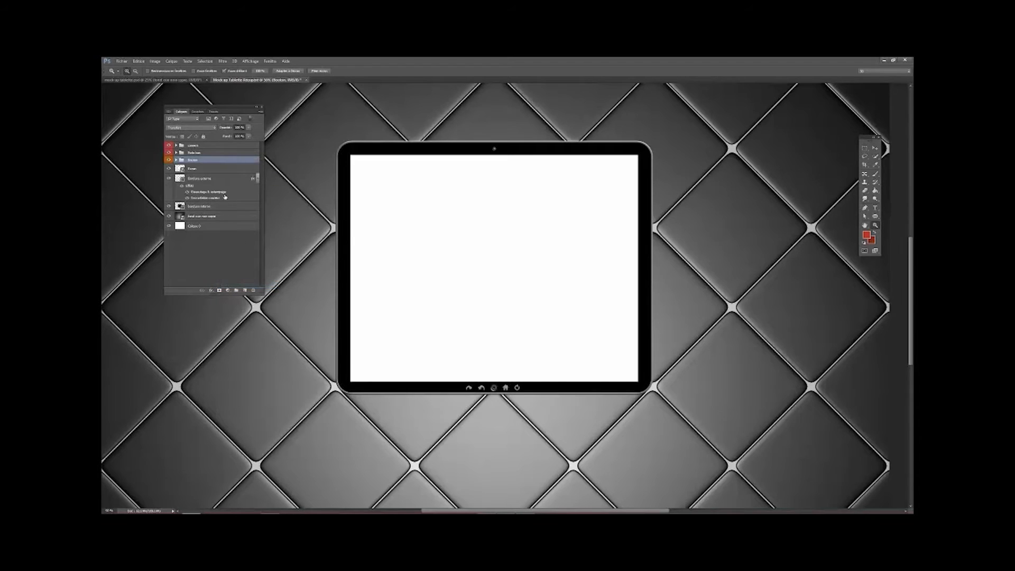
right_click(221, 153)
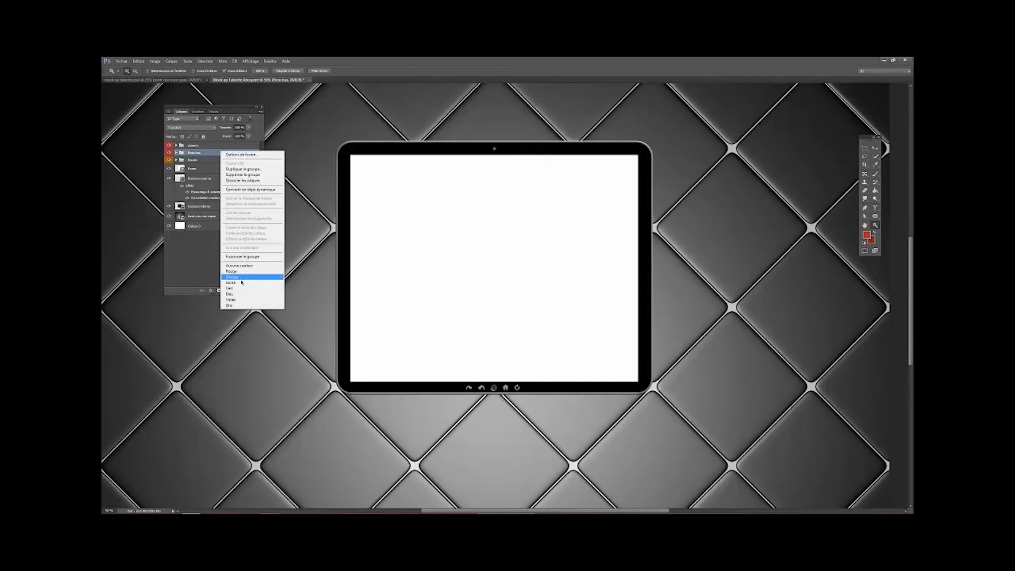
click(241, 284)
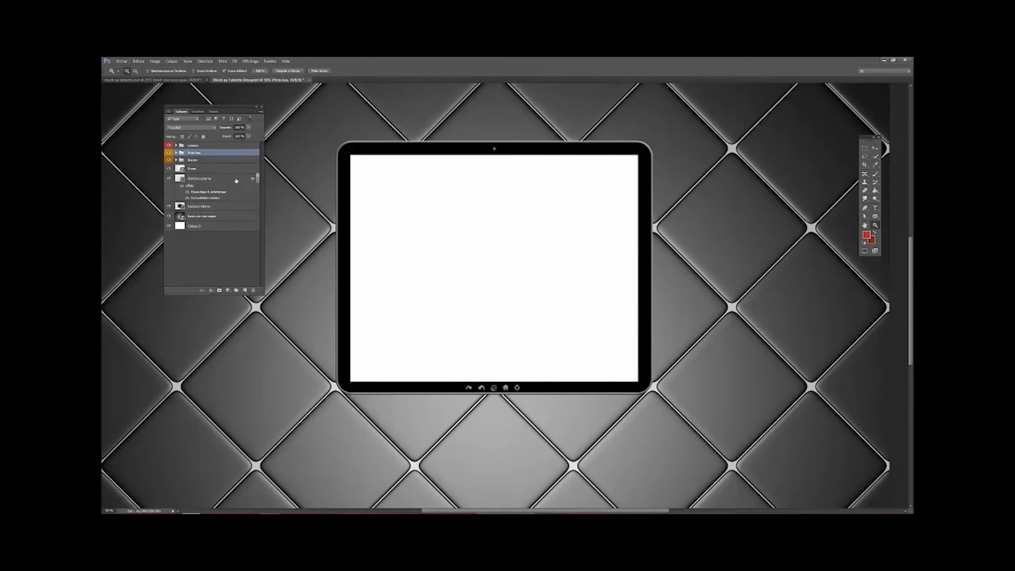
Group the inner and outer border layers, rename the group Bordure tablette and color-label it violet
click(219, 207)
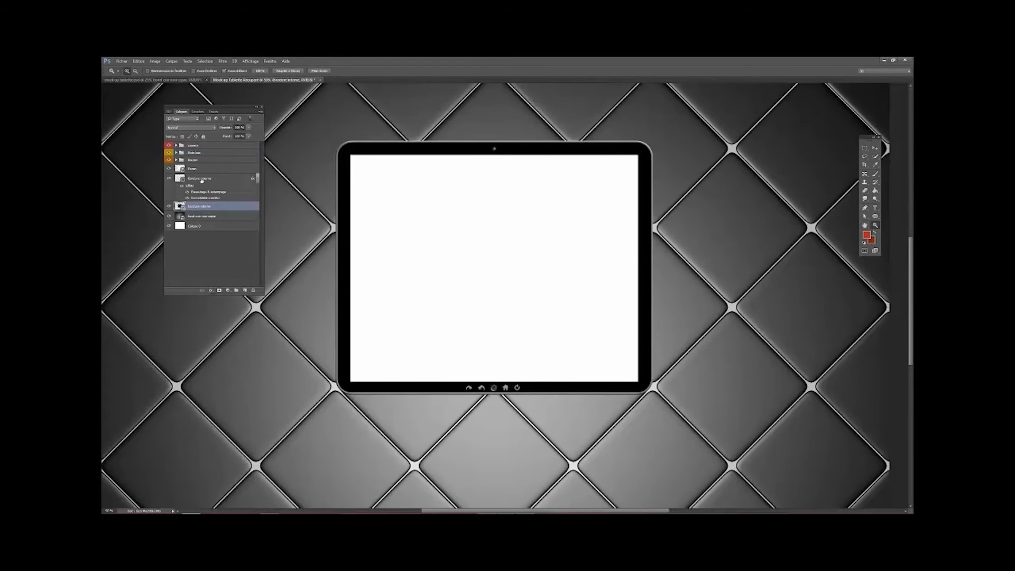
shift+click(202, 180)
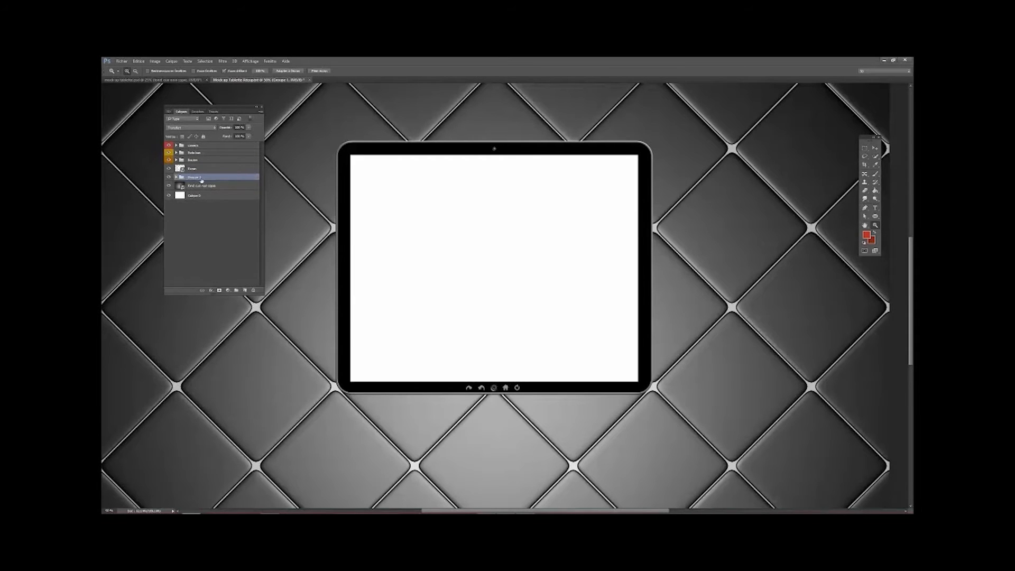
double_click(197, 178)
text(Tablette)
key(Return)
right_click(236, 178)
click(256, 325)
Delete the white layer at the base of the layer stack and select the tablet border group
click(205, 207)
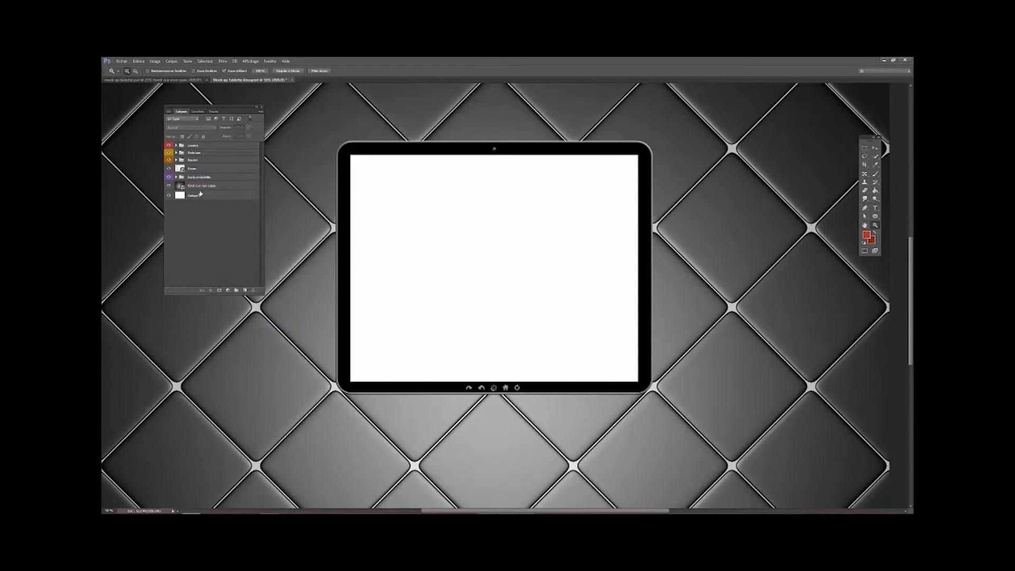
drag(205, 198, 254, 290)
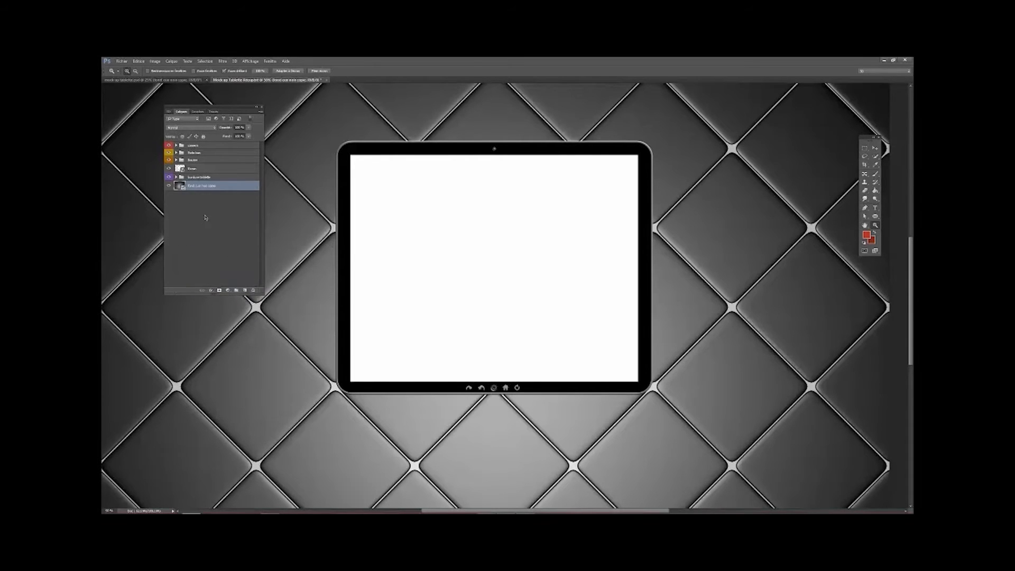
click(206, 218)
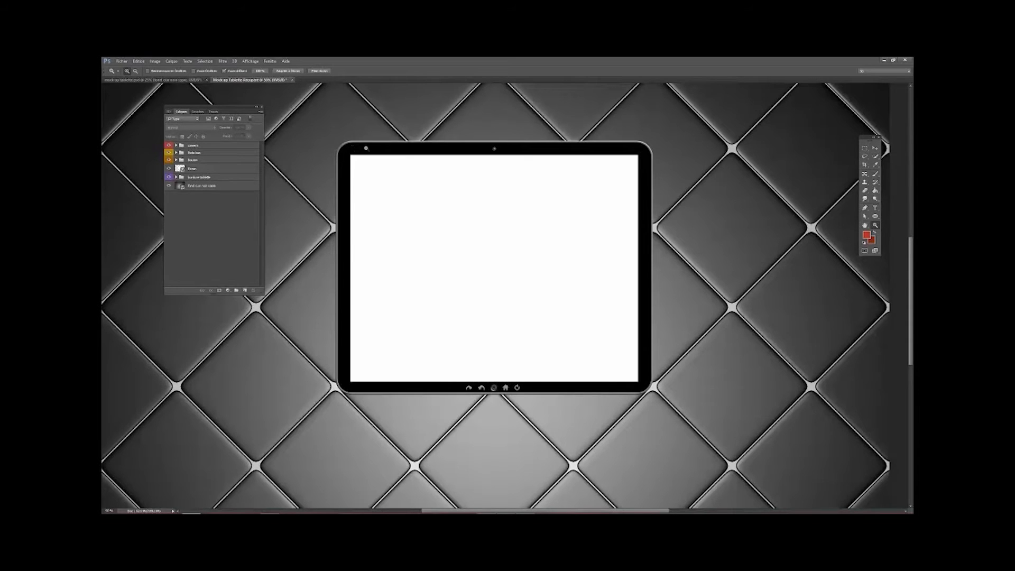
click(224, 177)
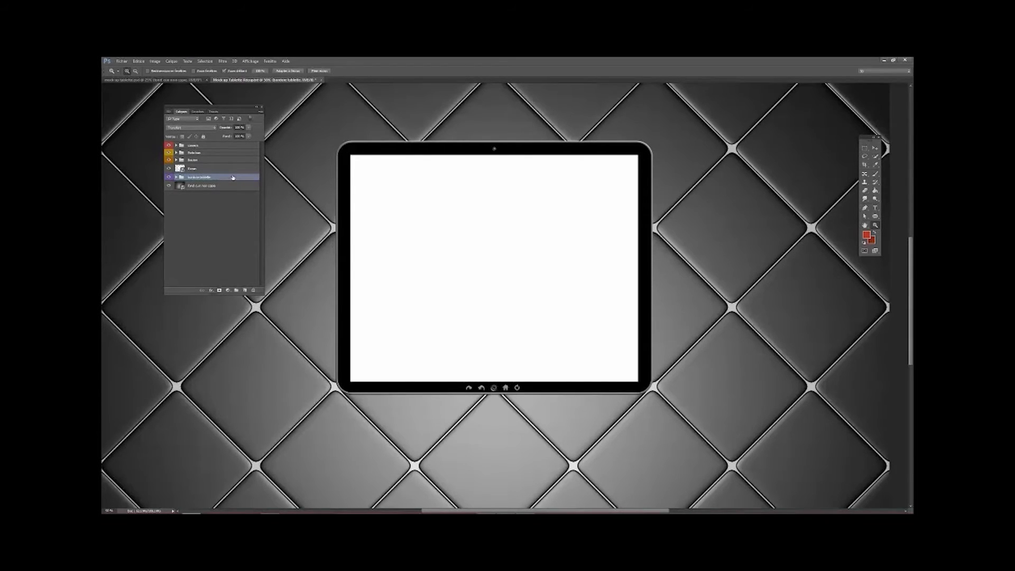
Add a drop shadow to the tablet border group, increasing its distance and size and adjusting its opacity
double_click(233, 178)
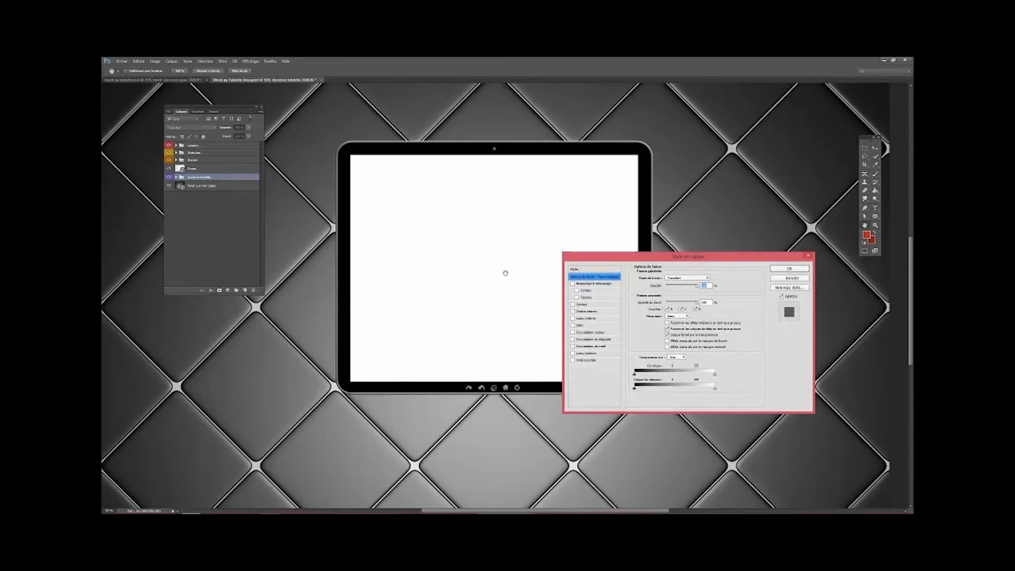
click(601, 360)
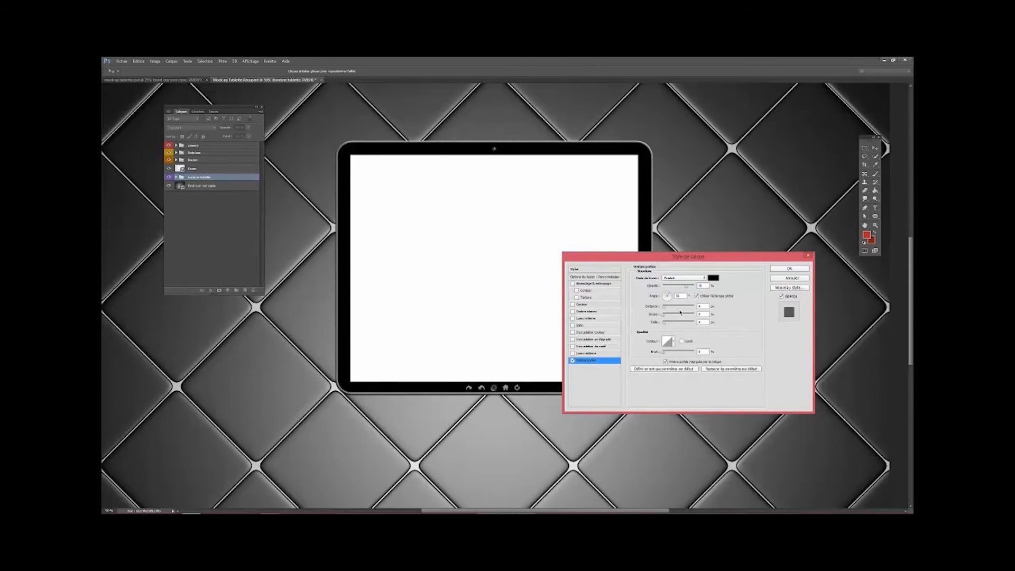
drag(665, 308, 676, 324)
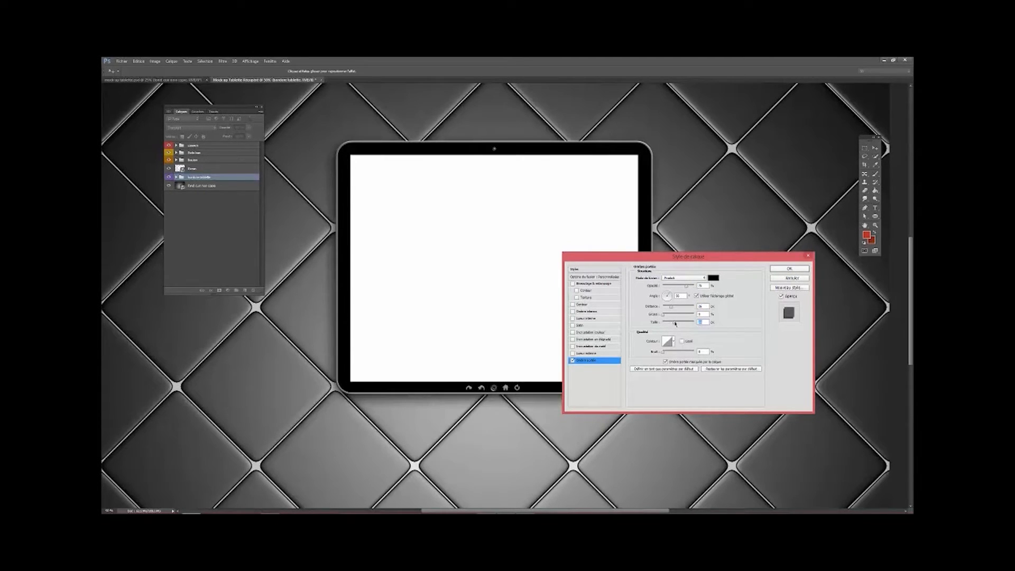
drag(638, 258, 690, 313)
click(739, 343)
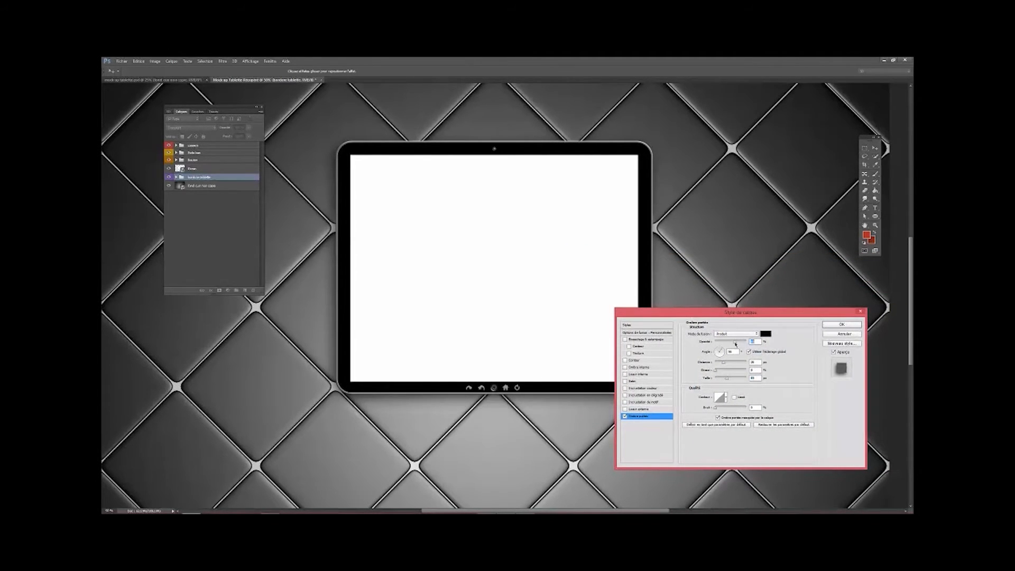
click(832, 325)
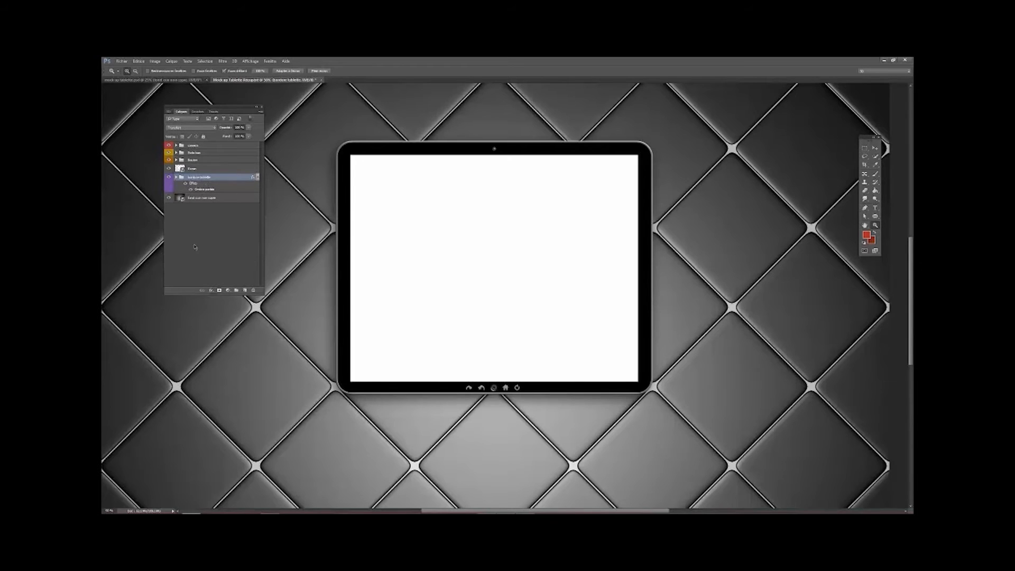
click(207, 169)
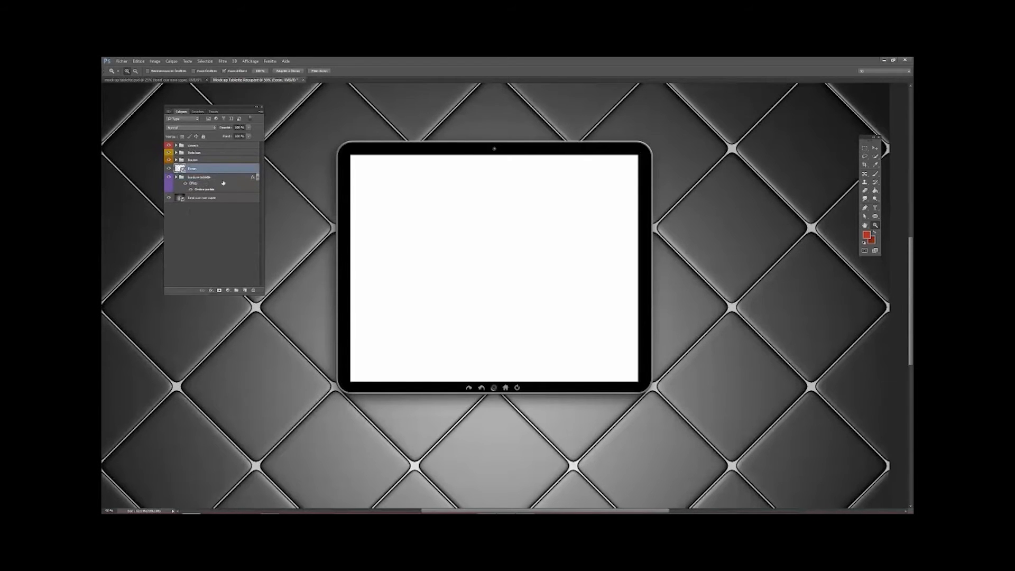
double_click(181, 169)
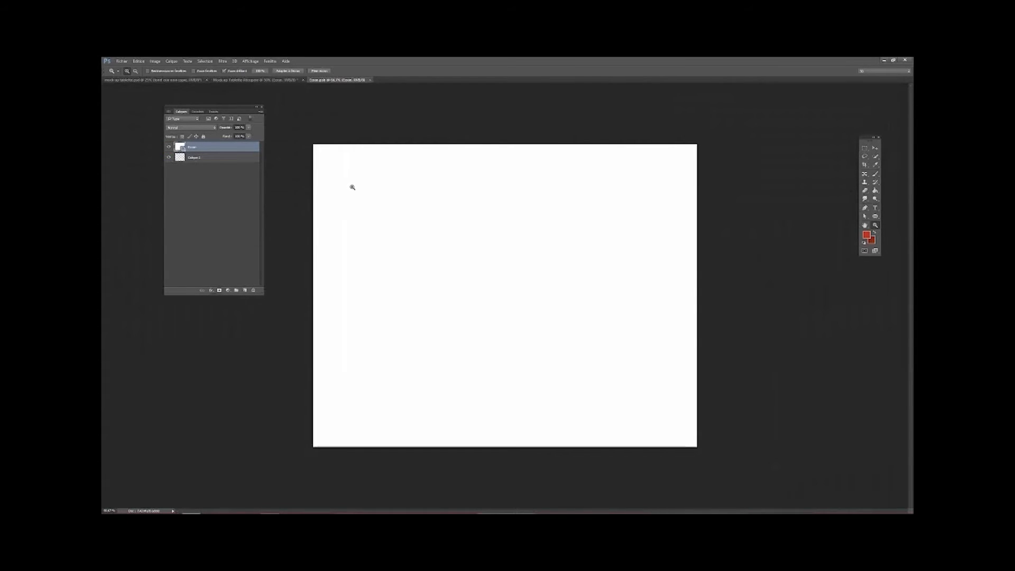
click(371, 80)
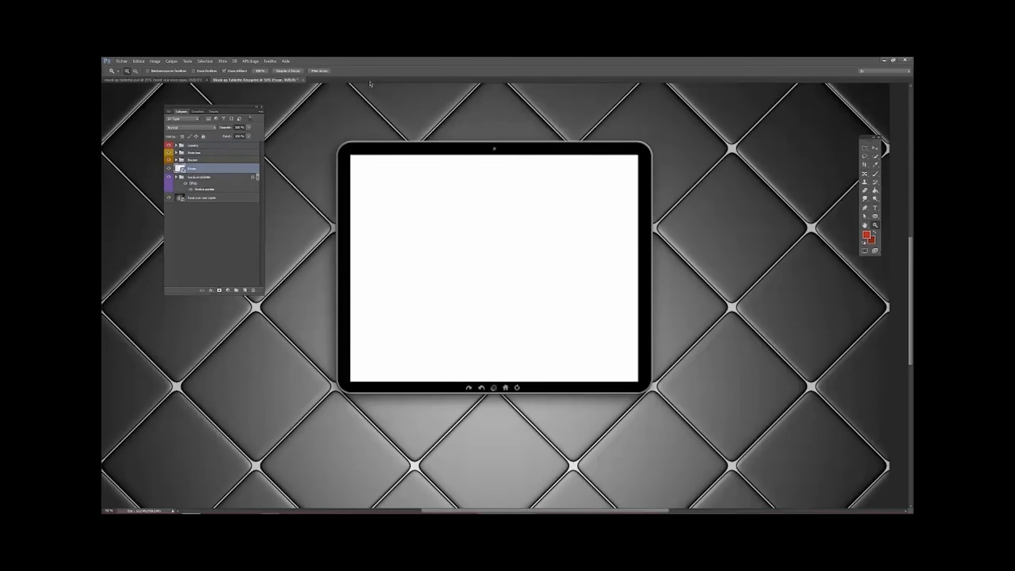
Open the contents of the screen smart object and place the motorcyclist photo in it
double_click(181, 169)
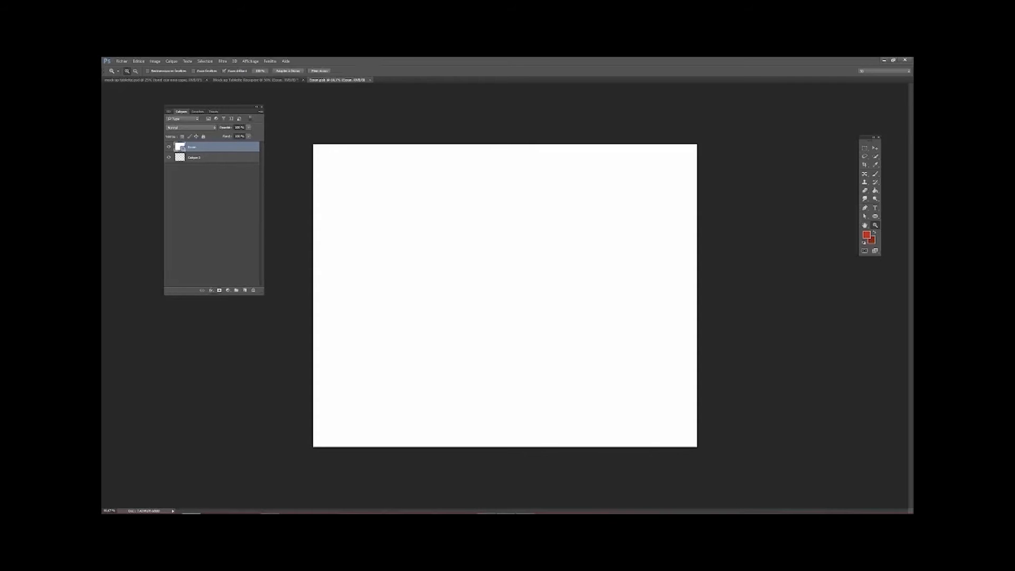
click(270, 514)
drag(914, 294, 512, 300)
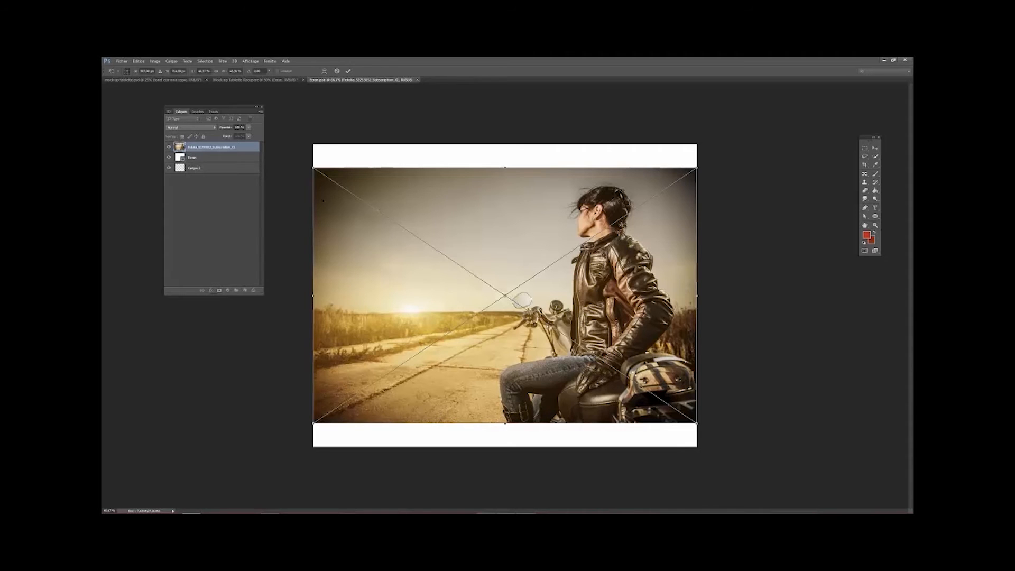
Enlarge the motorcyclist photo to cover the whole canvas with its right edge aligned, and save and close the smart object
drag(314, 168, 277, 143)
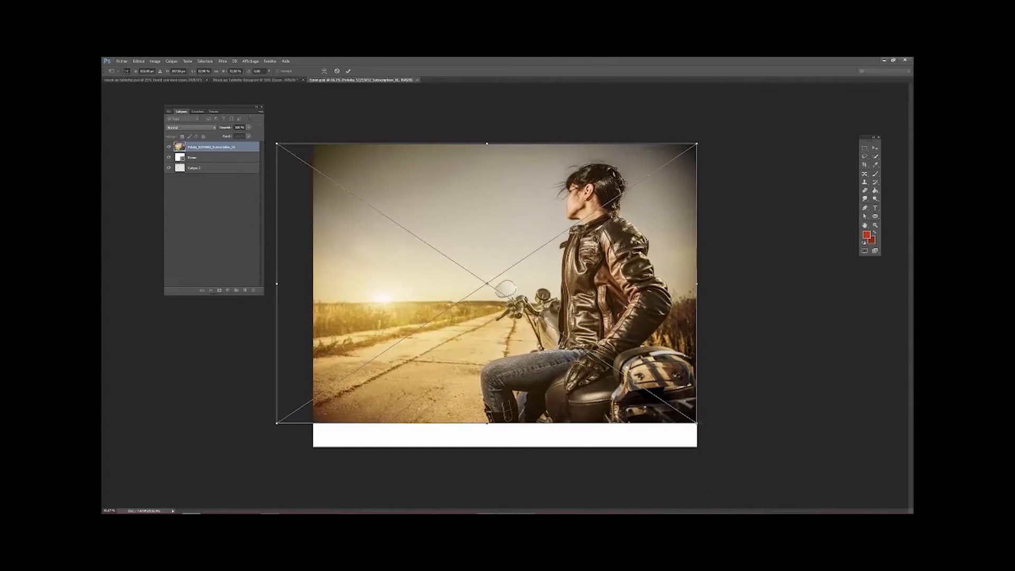
drag(697, 423, 734, 447)
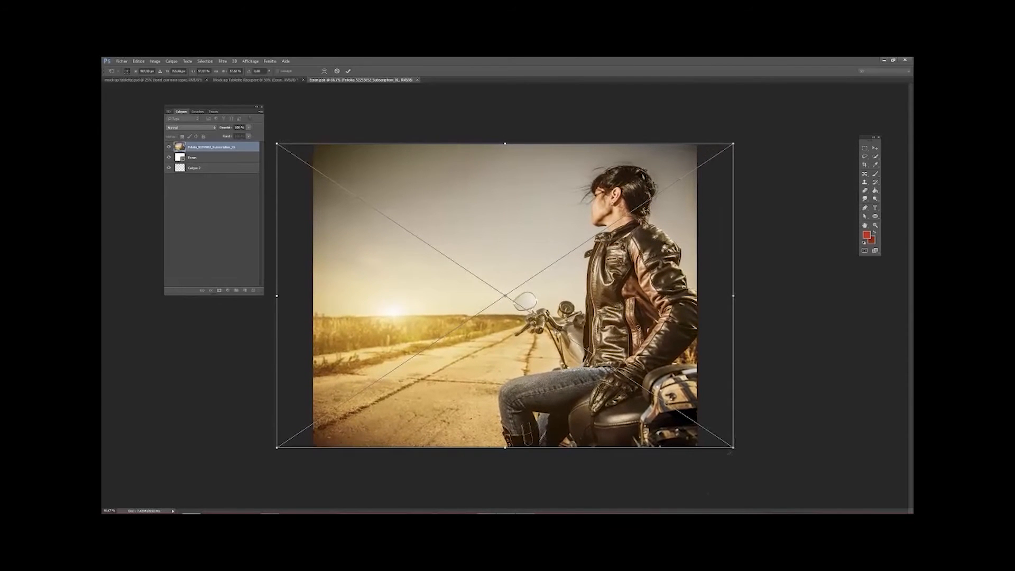
drag(643, 408, 607, 408)
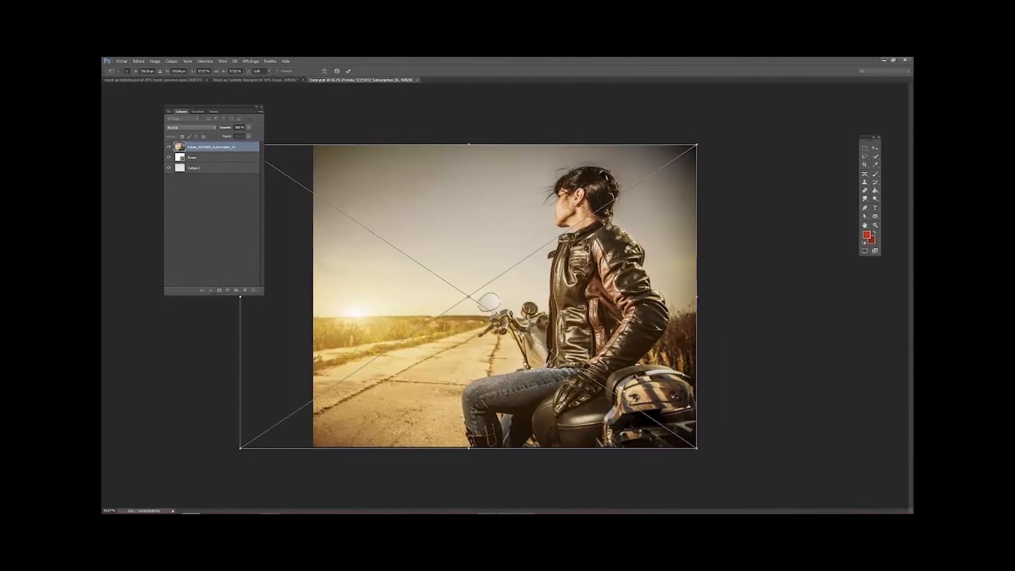
key(Return)
key(z)
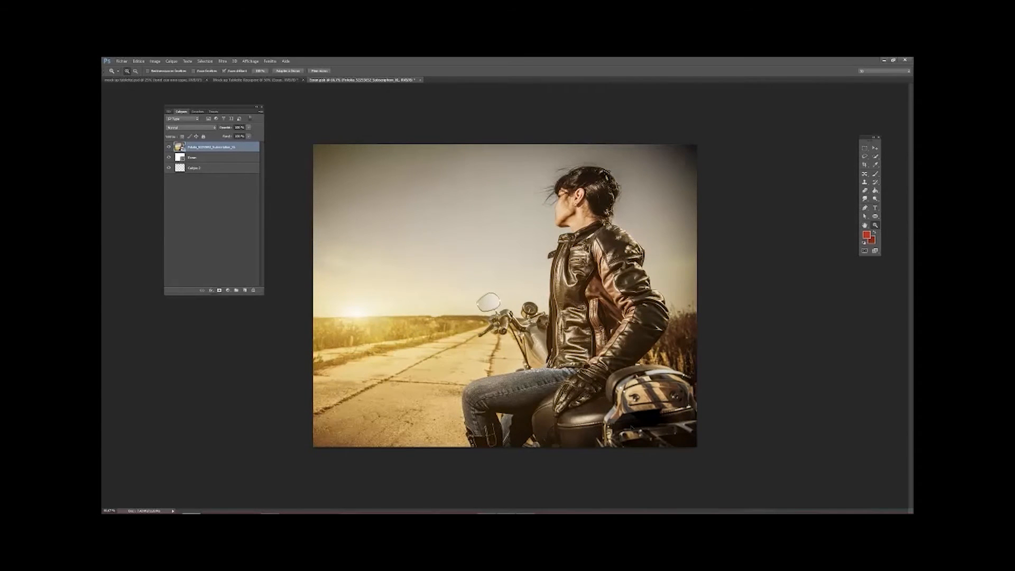
key(ctrl+s)
key(ctrl+w)
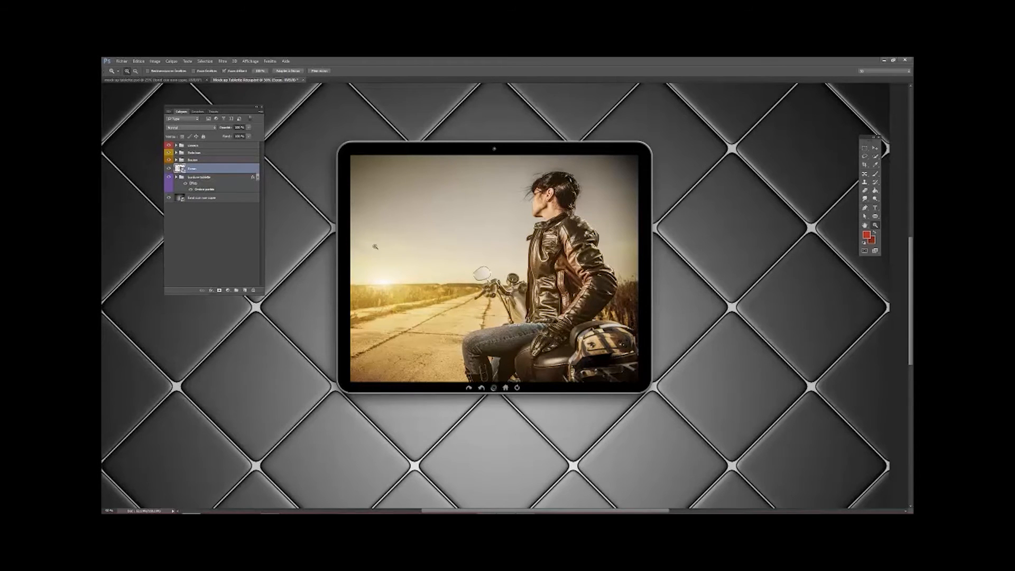
Reopen the screen smart object and hide its motorcyclist photo and white screen layers
double_click(221, 170)
click(845, 334)
double_click(181, 169)
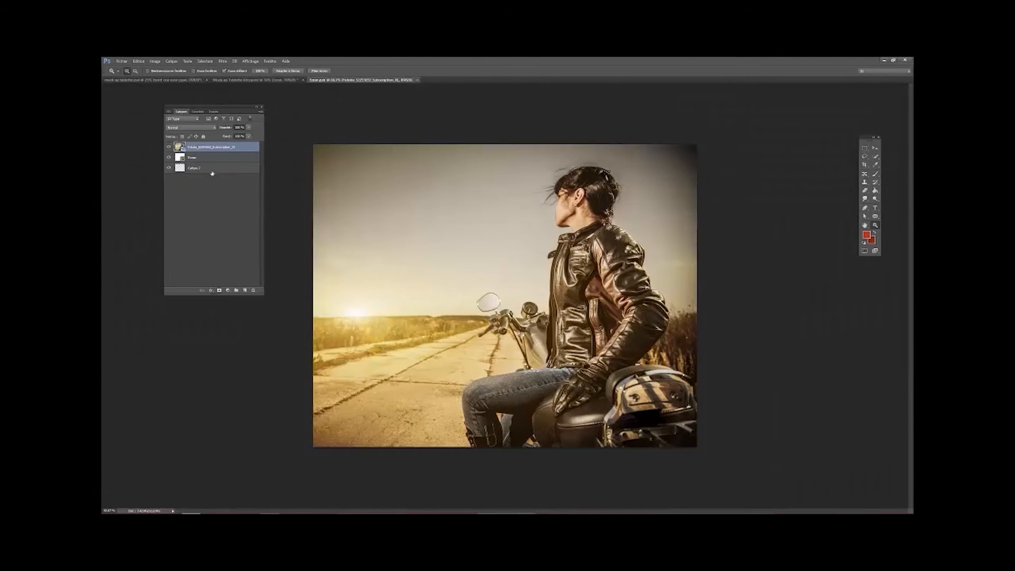
click(169, 147)
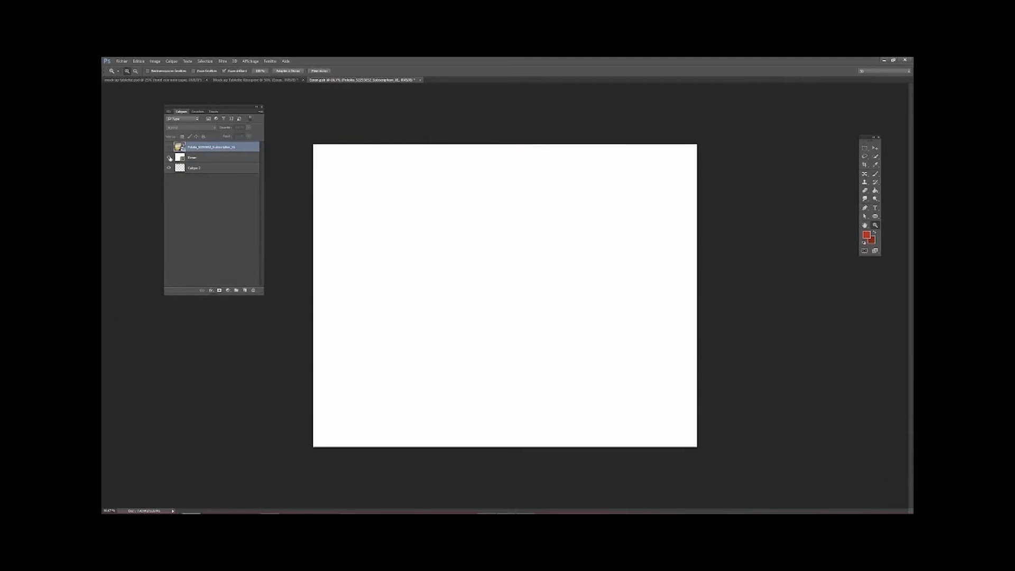
click(169, 158)
click(207, 161)
double_click(207, 160)
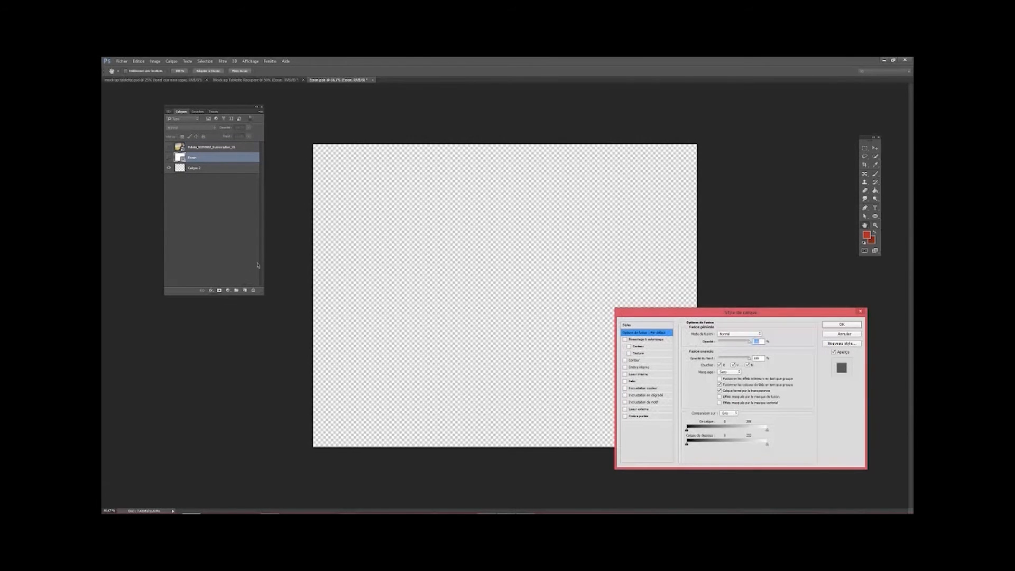
click(830, 335)
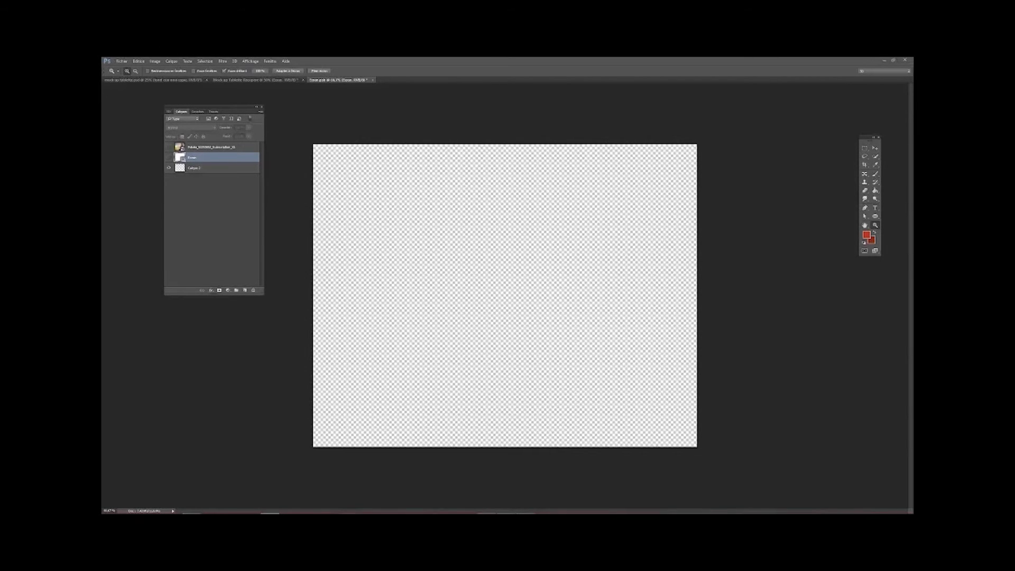
Place the mountain bike photo enlarged to cover the whole canvas, and save and close the smart object
drag(913, 261, 482, 263)
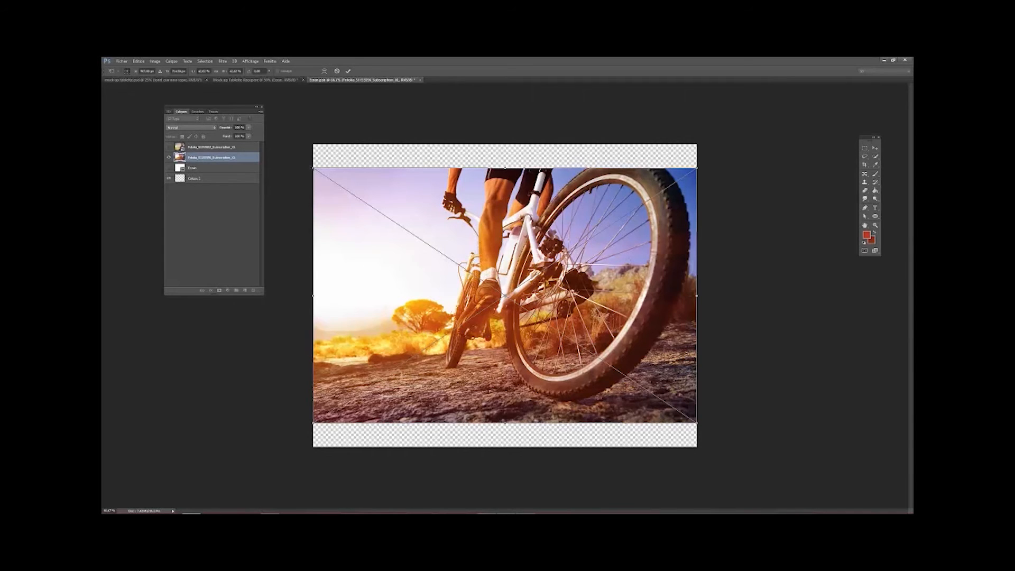
drag(313, 169, 288, 152)
drag(697, 152, 714, 141)
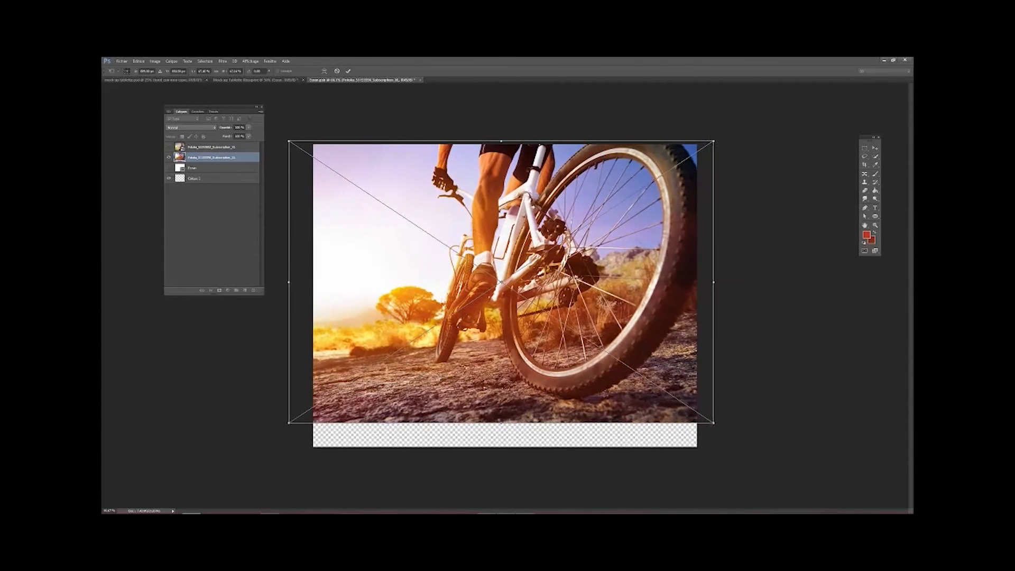
drag(714, 423, 767, 460)
mouse_move(652, 408)
mouse_down()
mouse_move(599, 404)
mouse_move(632, 406)
mouse_up()
key(Return)
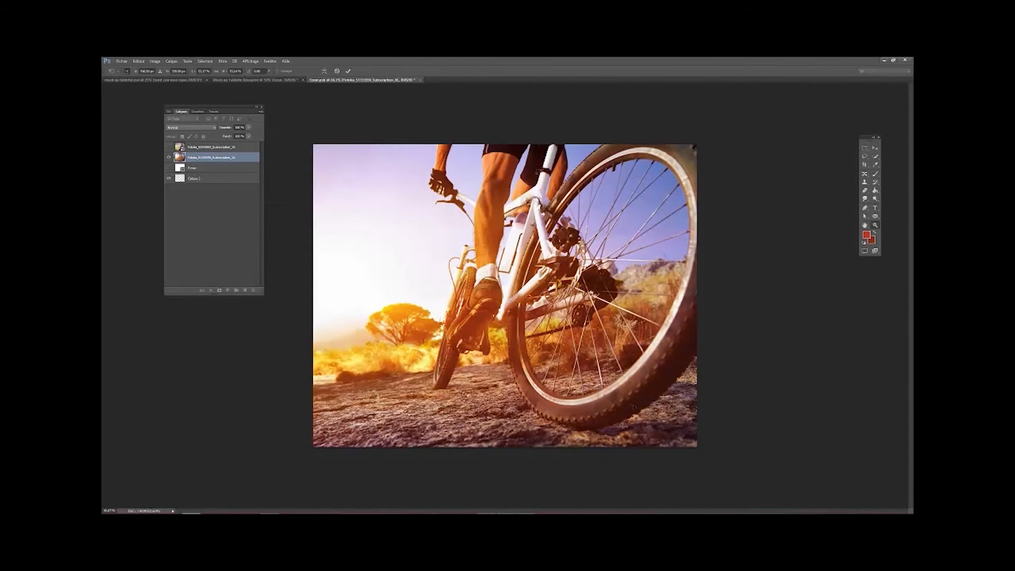
key(ctrl+s)
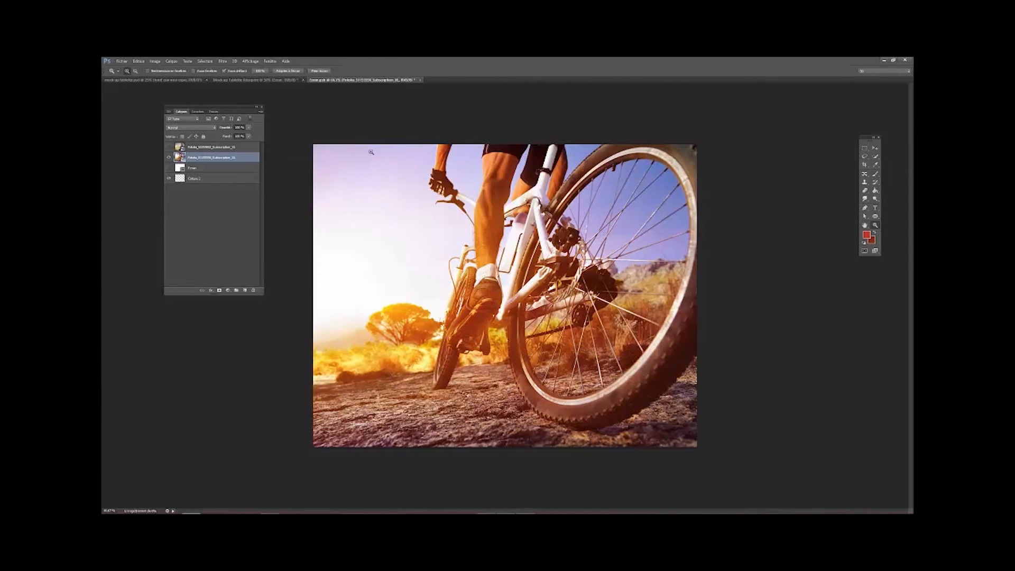
key(ctrl+w)
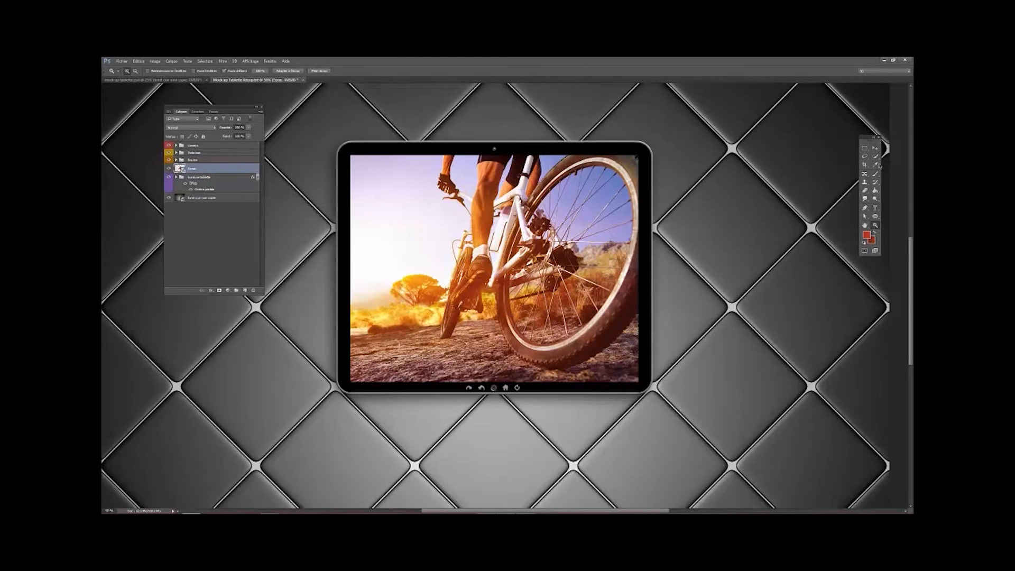
Draw a portrait rectangle over the lower-left part of the tablet mock-up's background and fill it with white
click(876, 148)
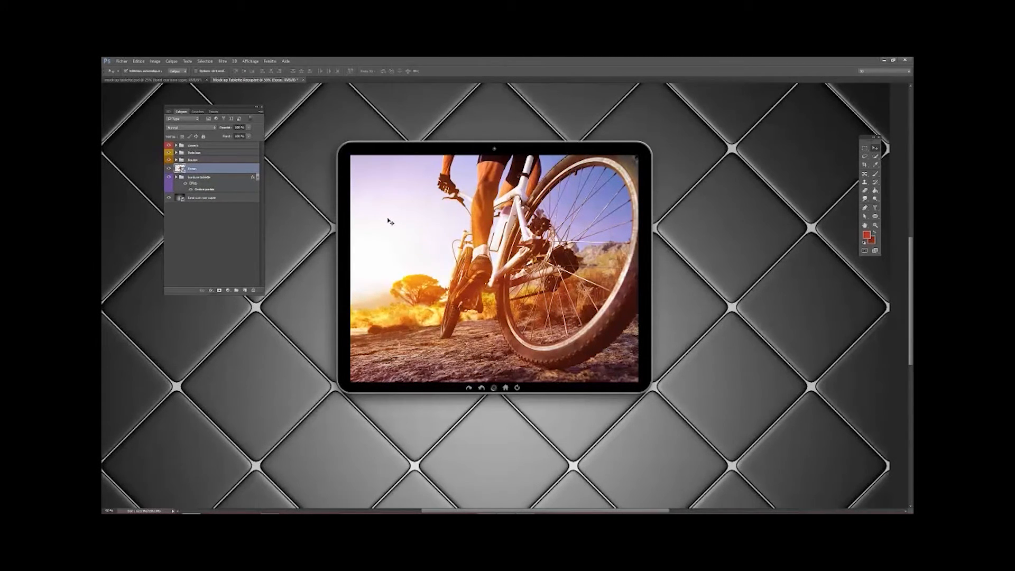
drag(225, 108, 175, 95)
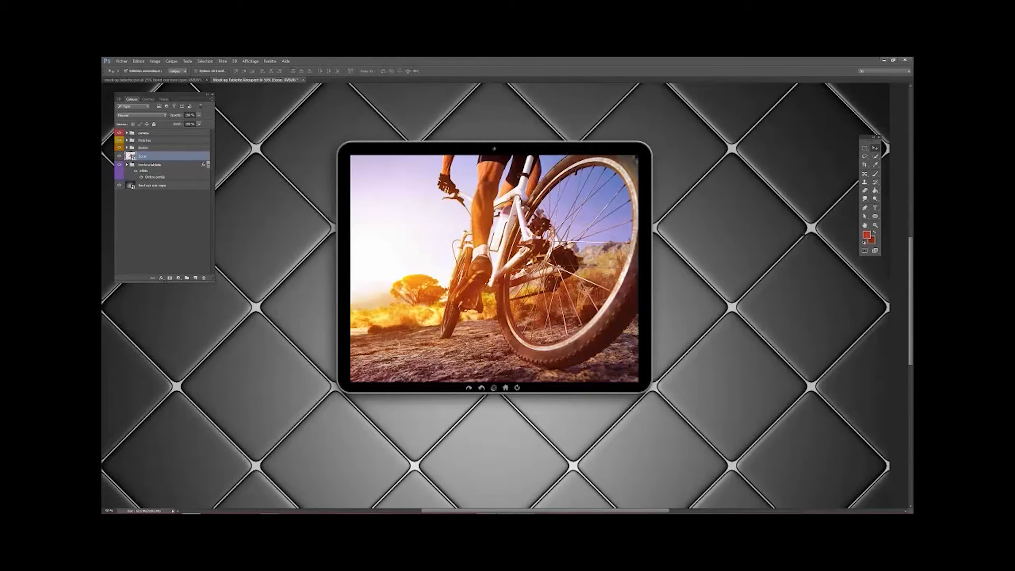
click(876, 216)
right_click(876, 217)
click(880, 217)
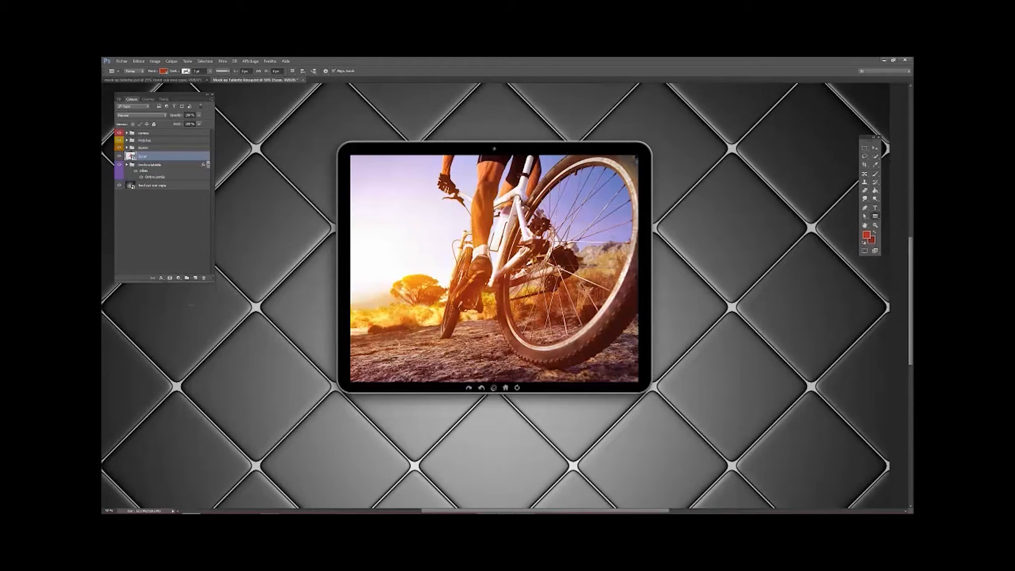
drag(204, 304, 343, 503)
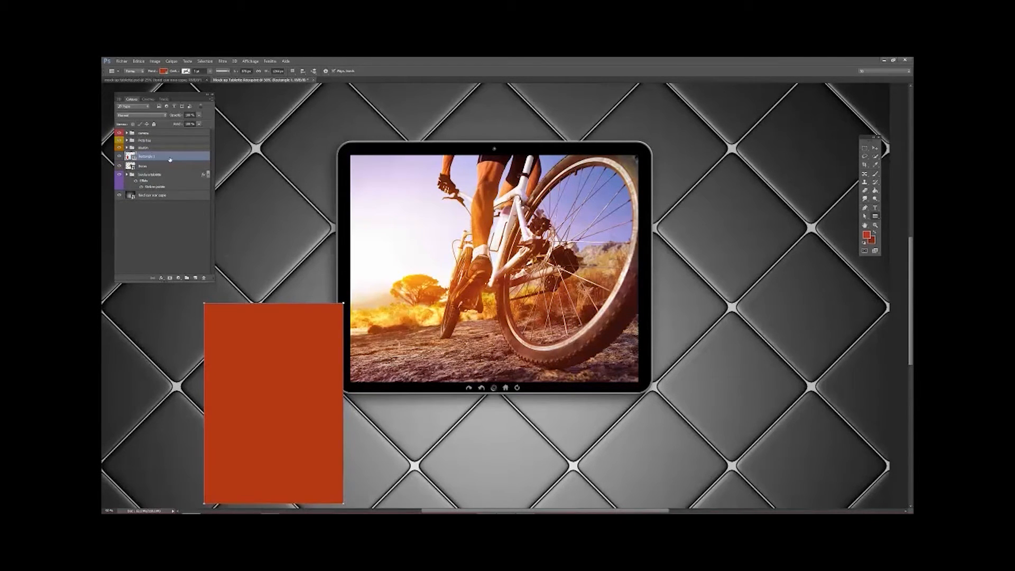
click(164, 71)
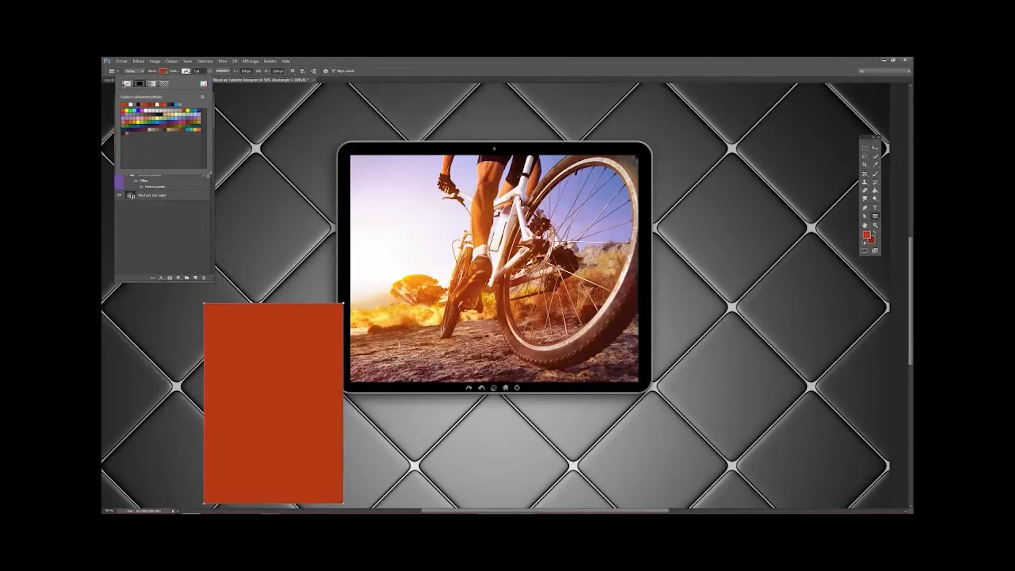
click(158, 104)
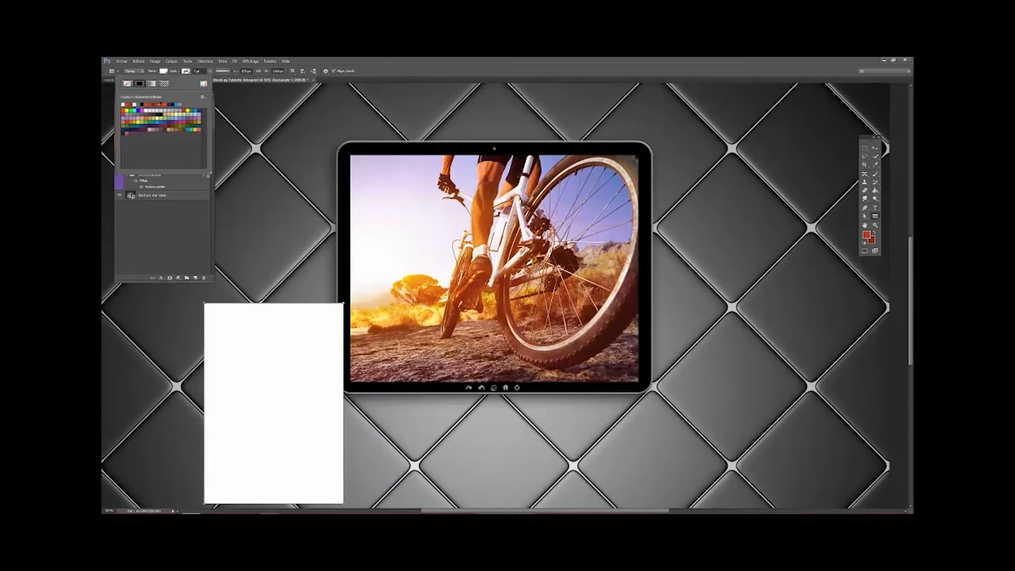
click(442, 71)
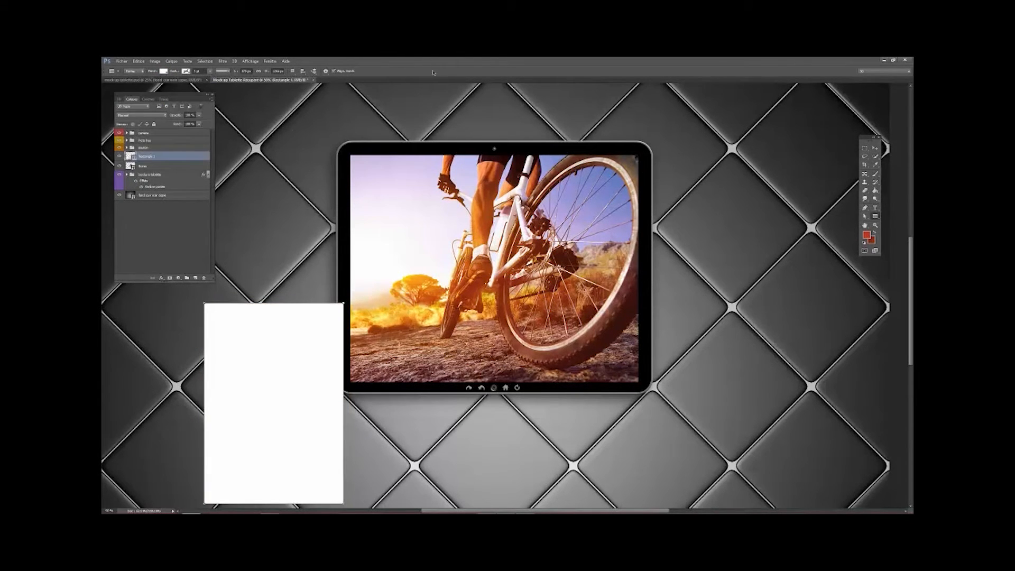
Rename the white rectangle's layer Feuille
double_click(148, 156)
text(Feuille)
key(Return)
Give the Feuille layer a pattern overlay using the light paper texture at 65% opacity
double_click(182, 157)
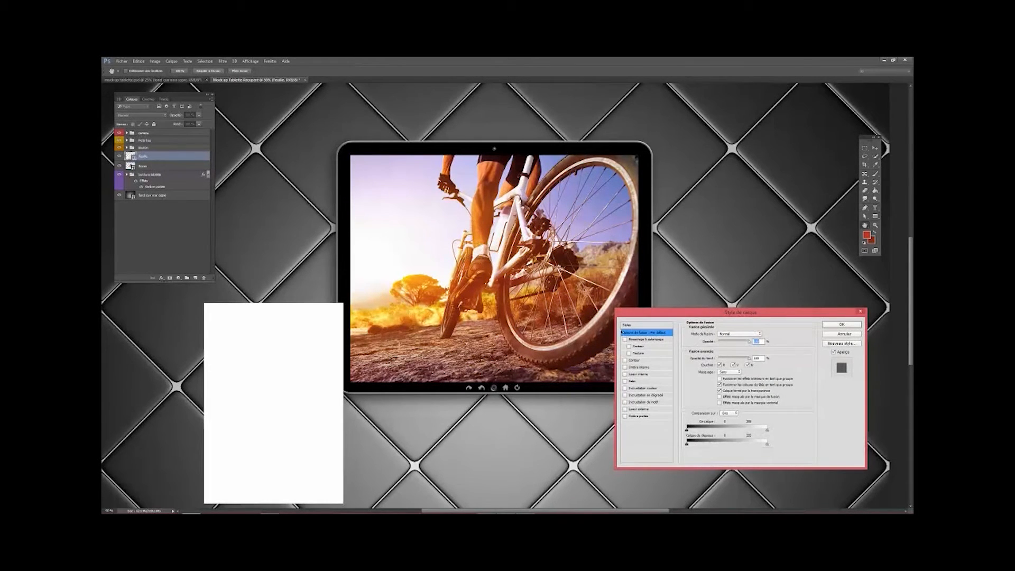
click(654, 402)
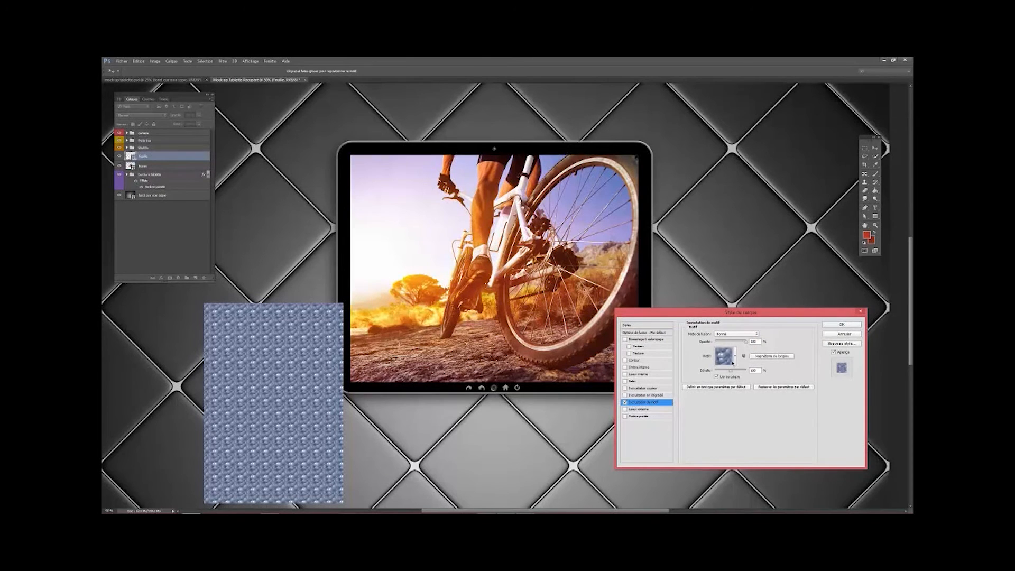
click(734, 357)
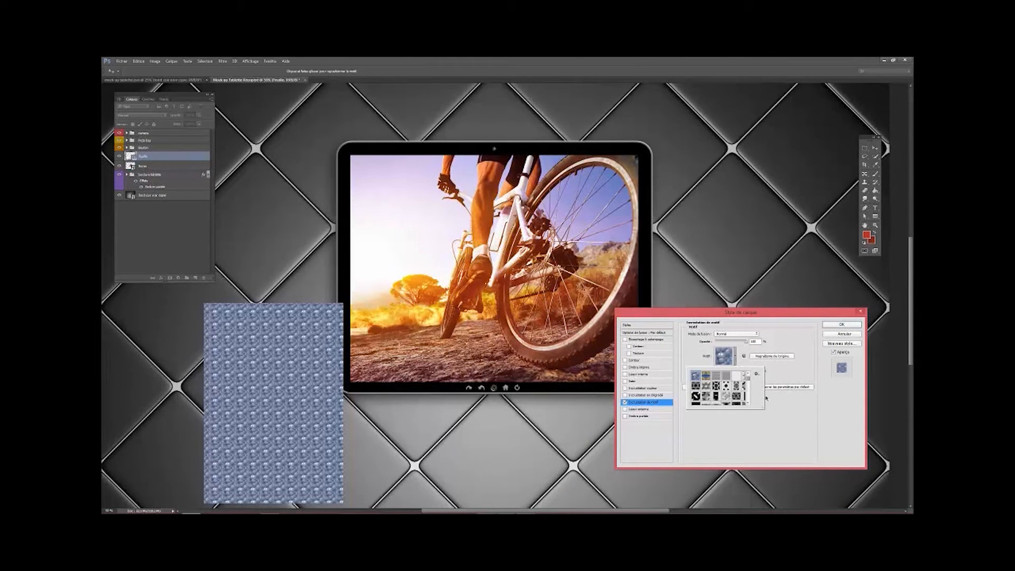
click(738, 376)
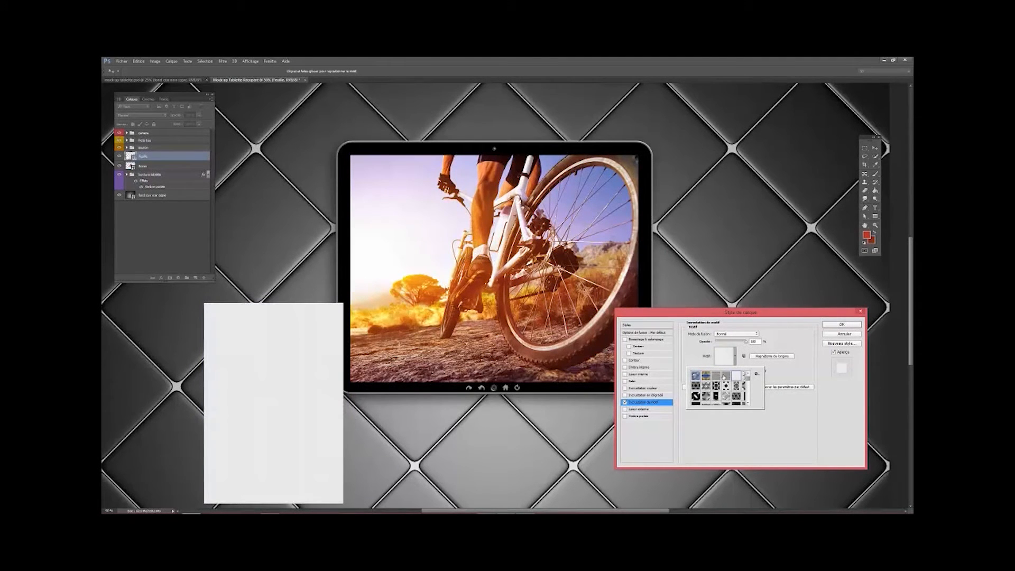
click(747, 343)
mouse_move(746, 342)
mouse_down()
mouse_move(723, 347)
mouse_move(737, 344)
mouse_up()
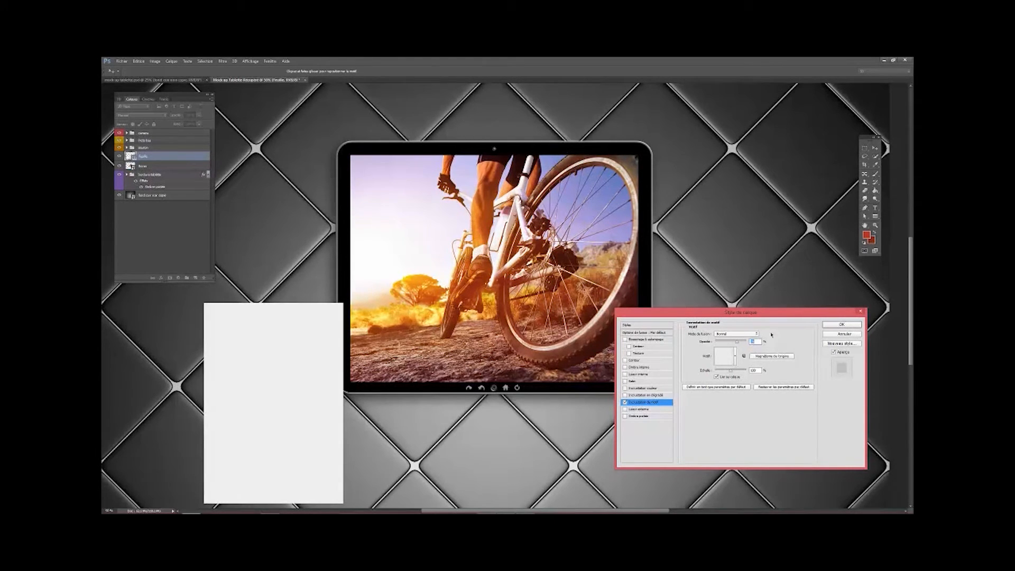
text(65)
click(846, 324)
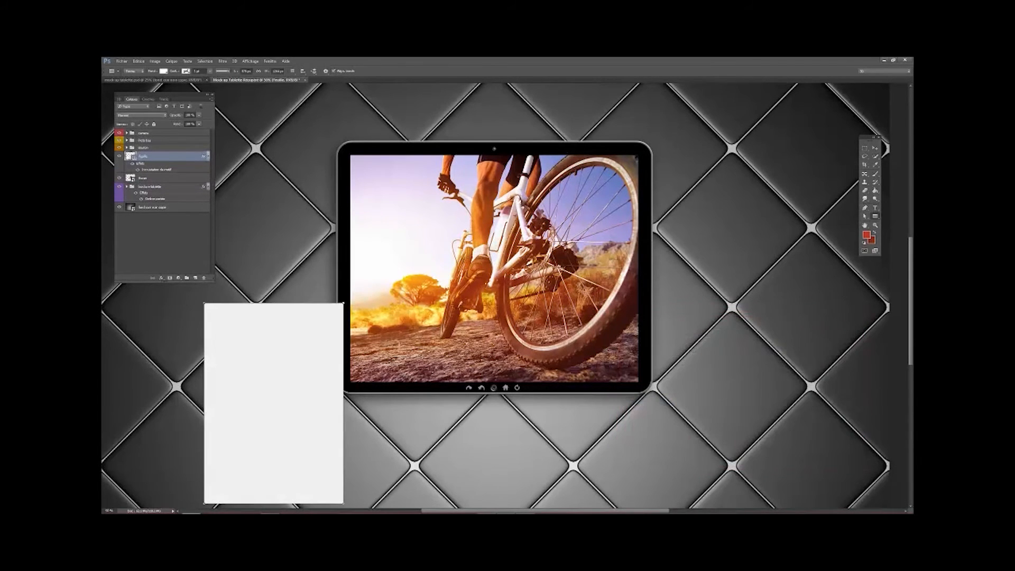
Rotate the Feuille sheet about 14° counterclockwise and tuck it beneath the tablet's lower-left corner, with its layer below the tablet contour group
key(v)
drag(288, 332, 323, 254)
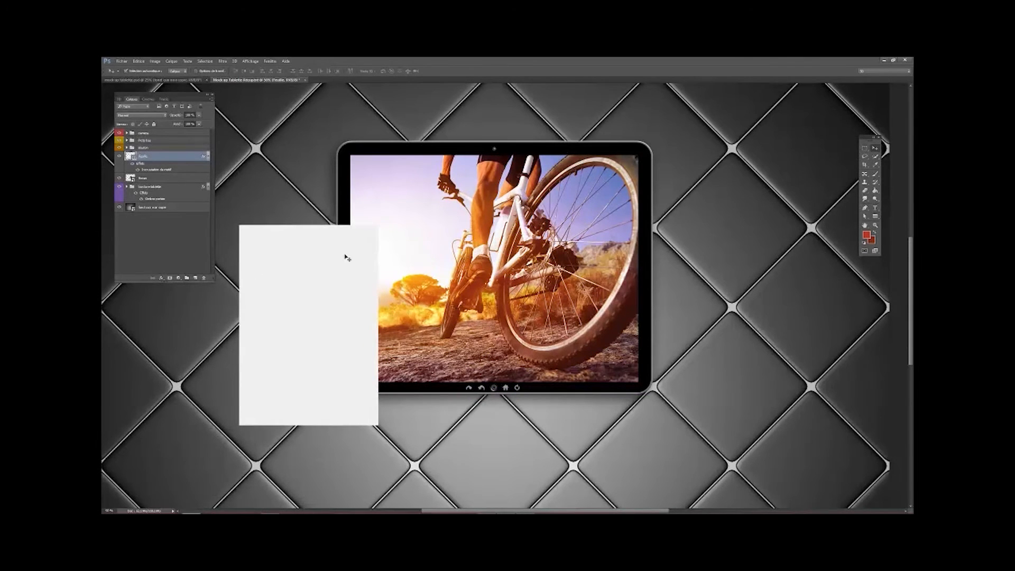
key(ctrl+t)
drag(380, 220, 352, 206)
drag(328, 265, 324, 312)
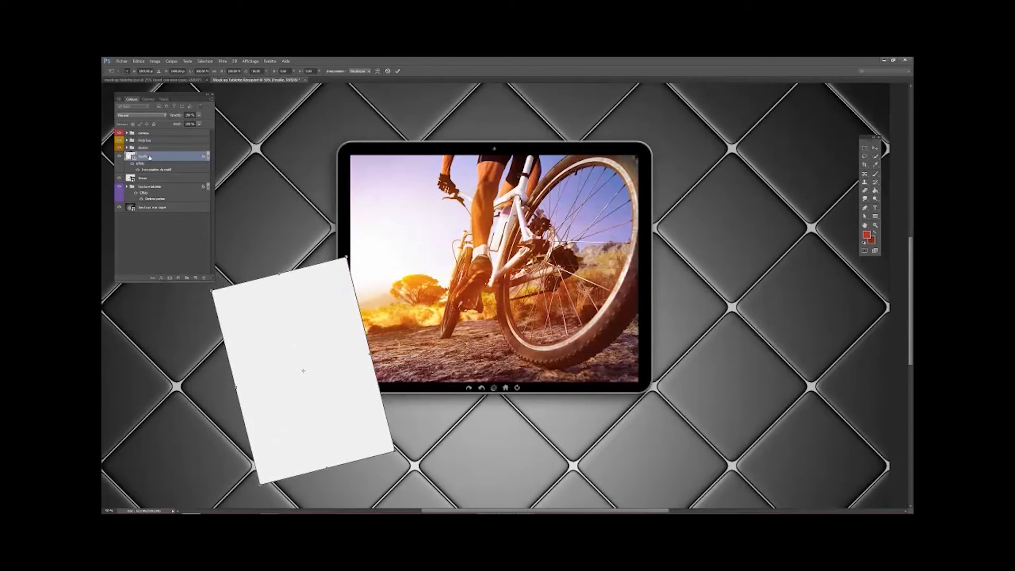
key(Return)
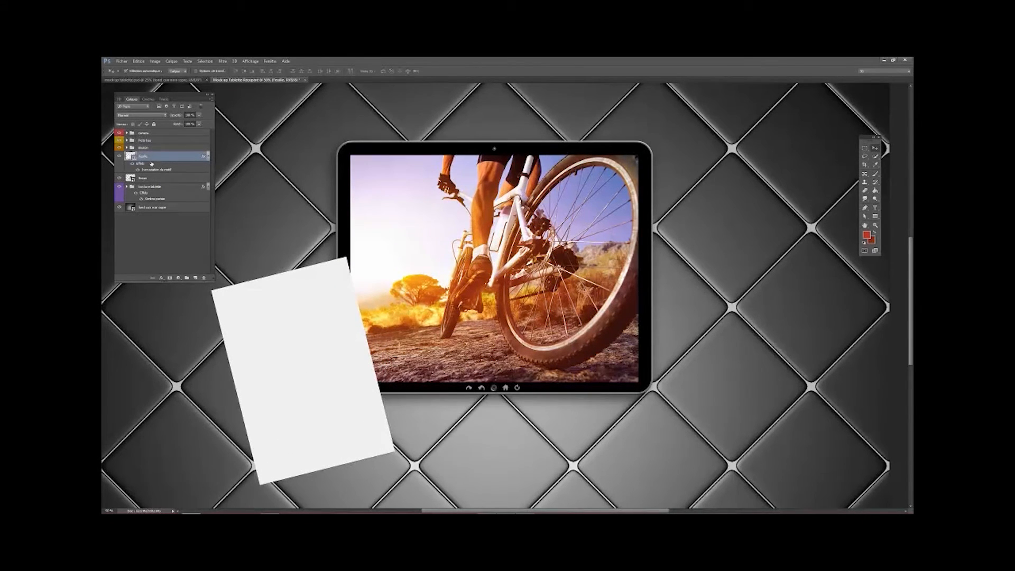
drag(154, 158, 160, 206)
drag(279, 358, 282, 360)
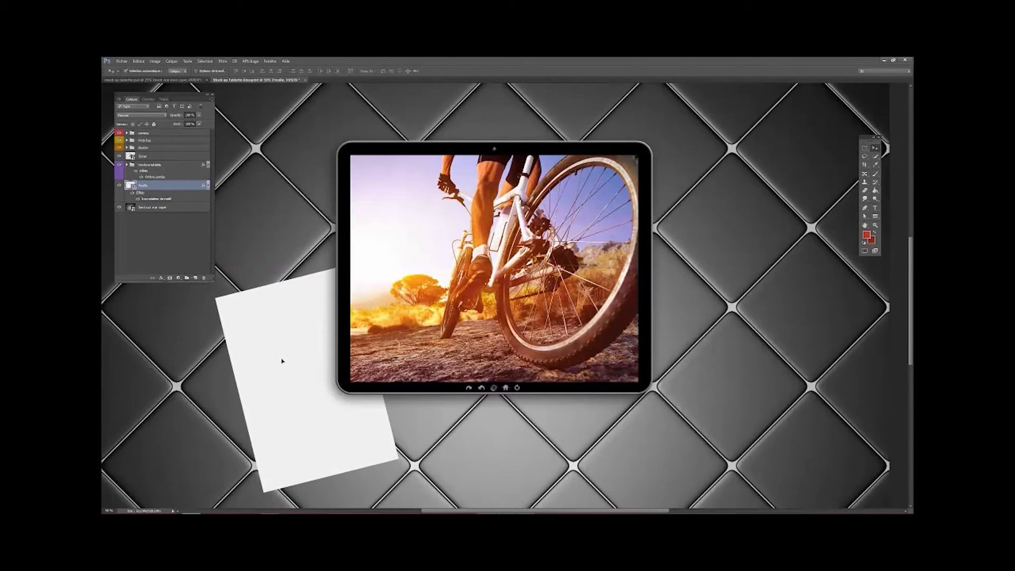
Add a soft drop shadow to the Feuille layer, with lowered opacity and increased size
double_click(185, 188)
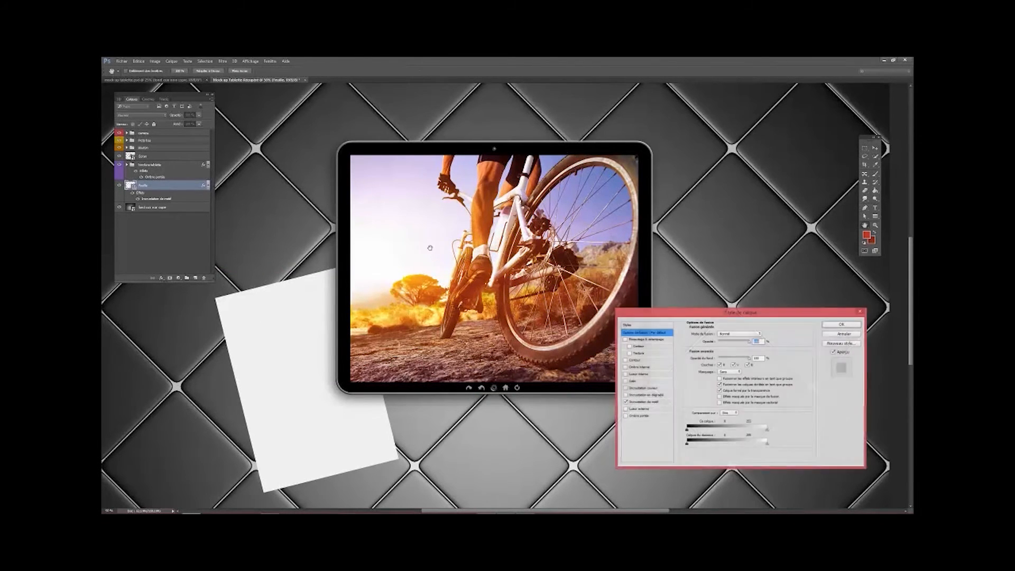
click(656, 417)
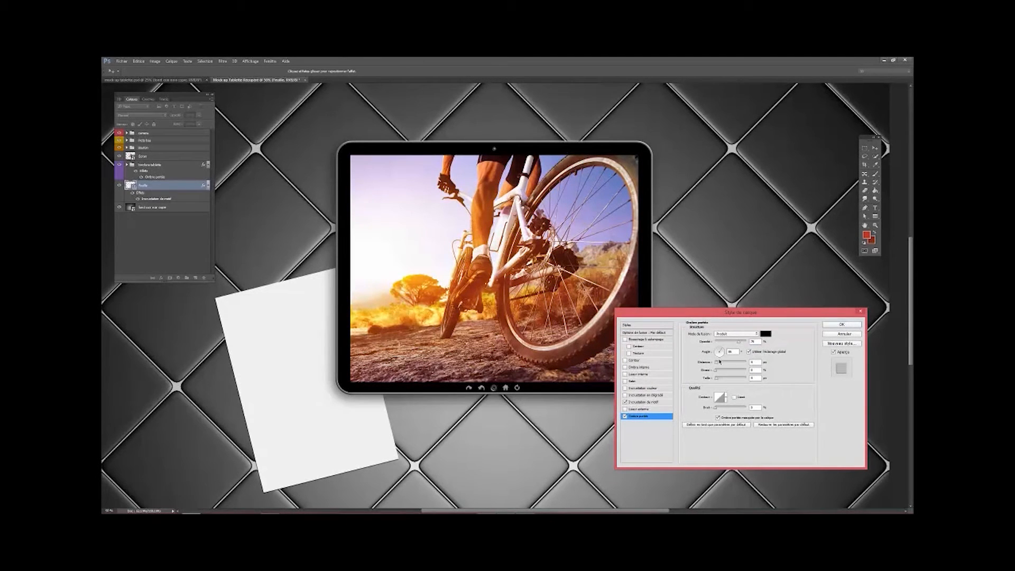
drag(717, 380, 725, 381)
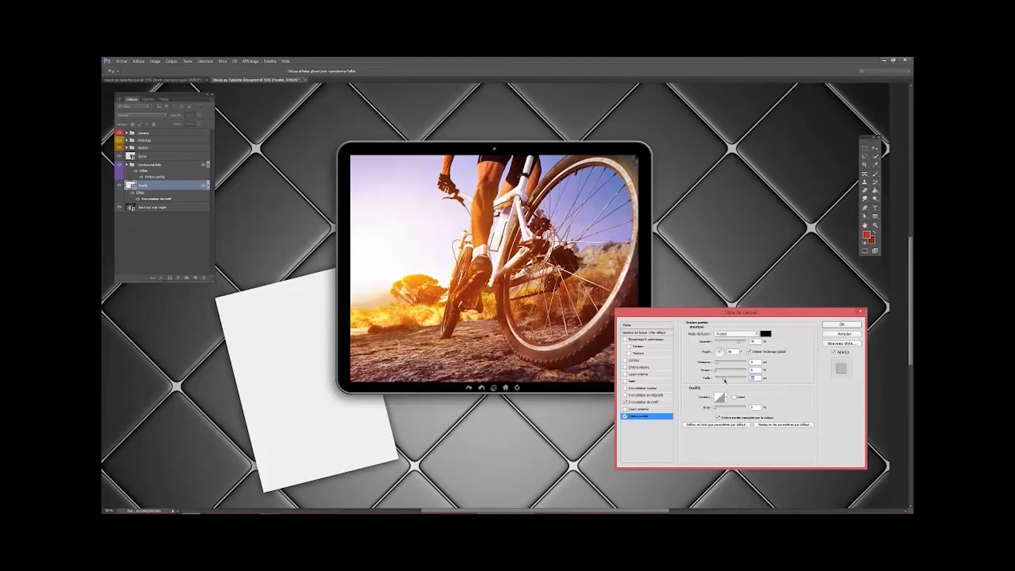
drag(740, 343, 726, 344)
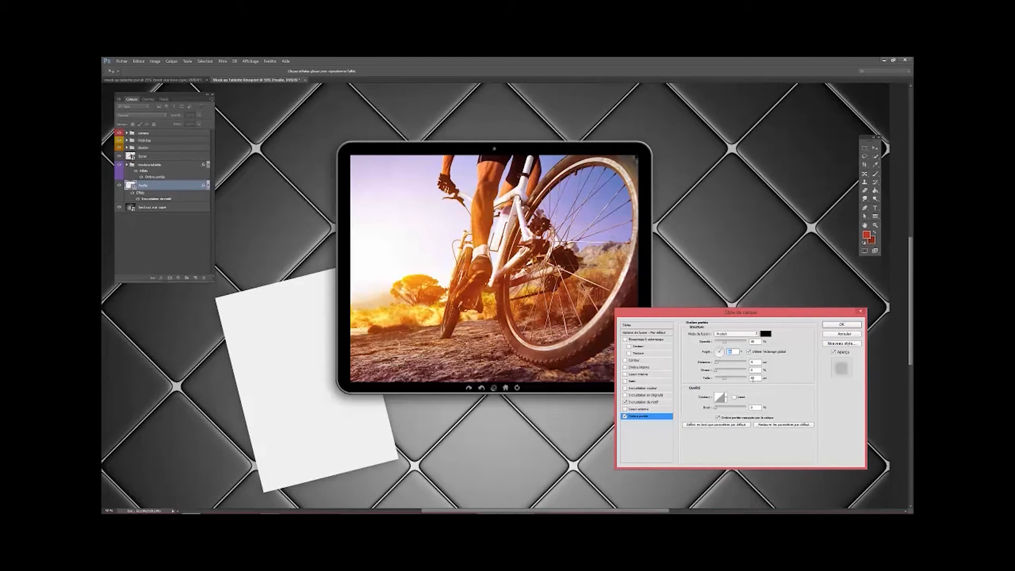
drag(755, 379, 747, 379)
click(841, 326)
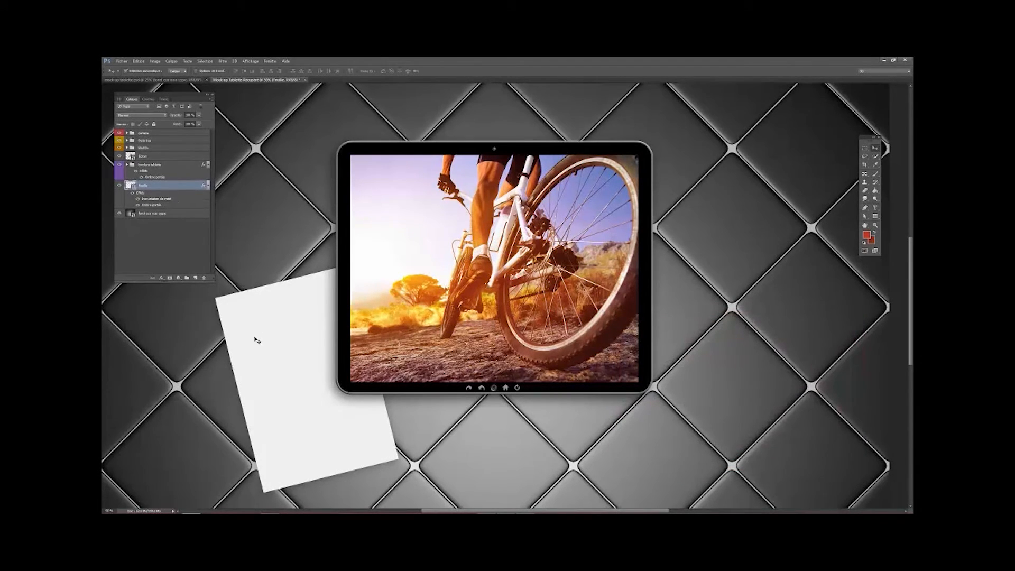
Duplicate the paper sheet twice, offsetting each copy slightly up and to the left to form a staggered stack
drag(279, 354, 259, 346)
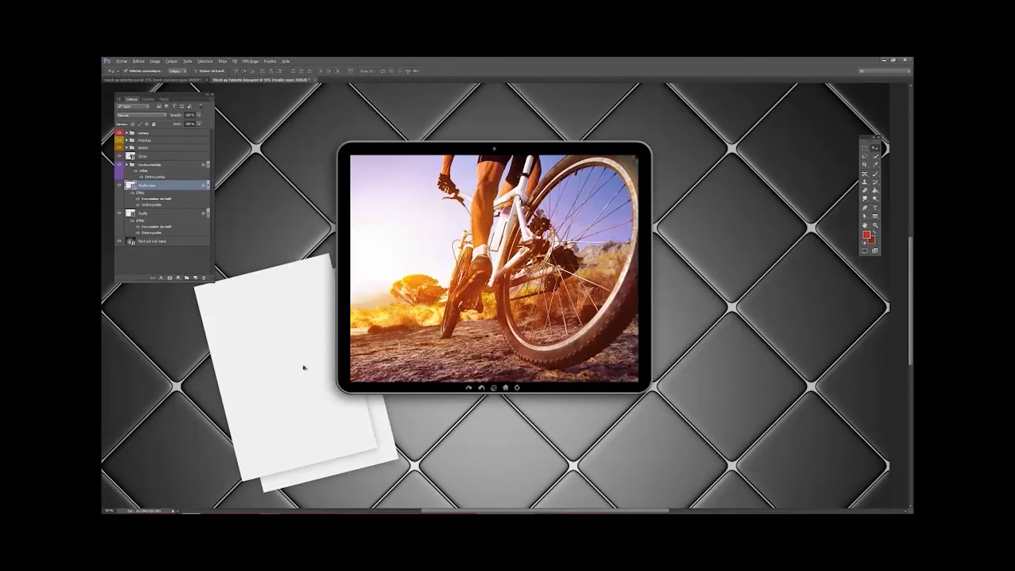
key(alt)
key(alt)
drag(302, 365, 281, 355)
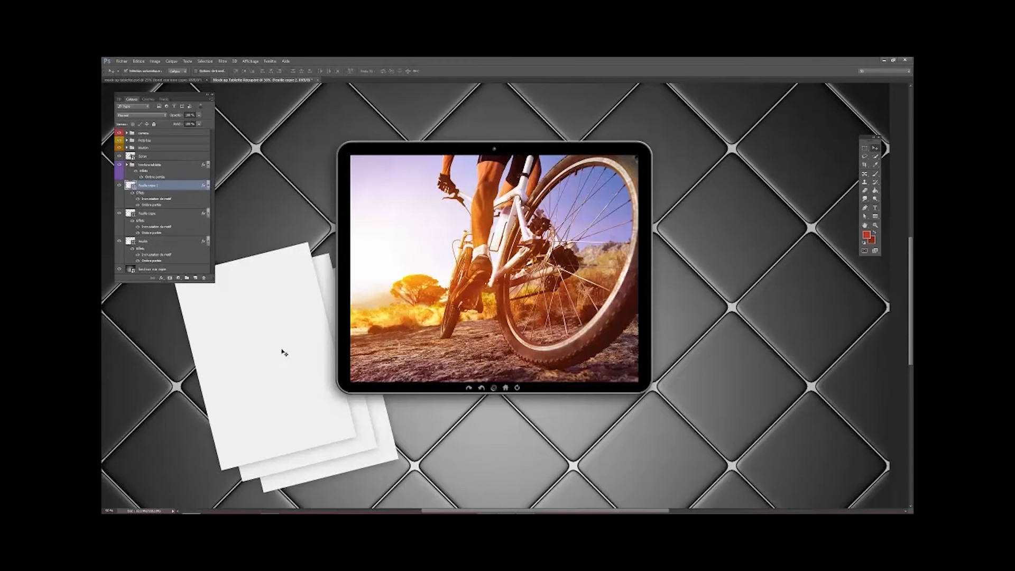
drag(293, 352, 294, 354)
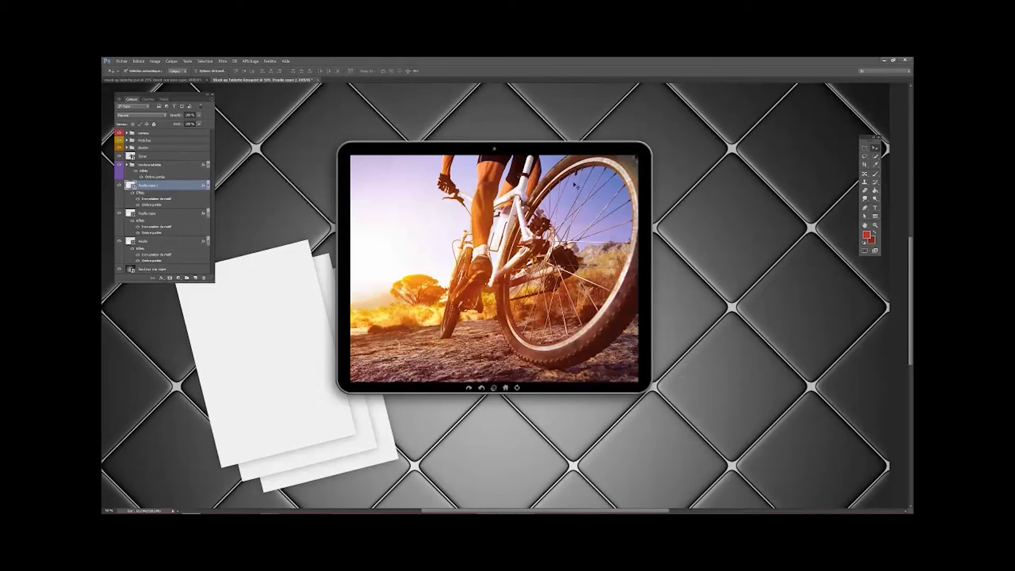
Group the three paper sheet layers under the name Feuilles and give the group a blue colour label
drag(187, 96, 758, 104)
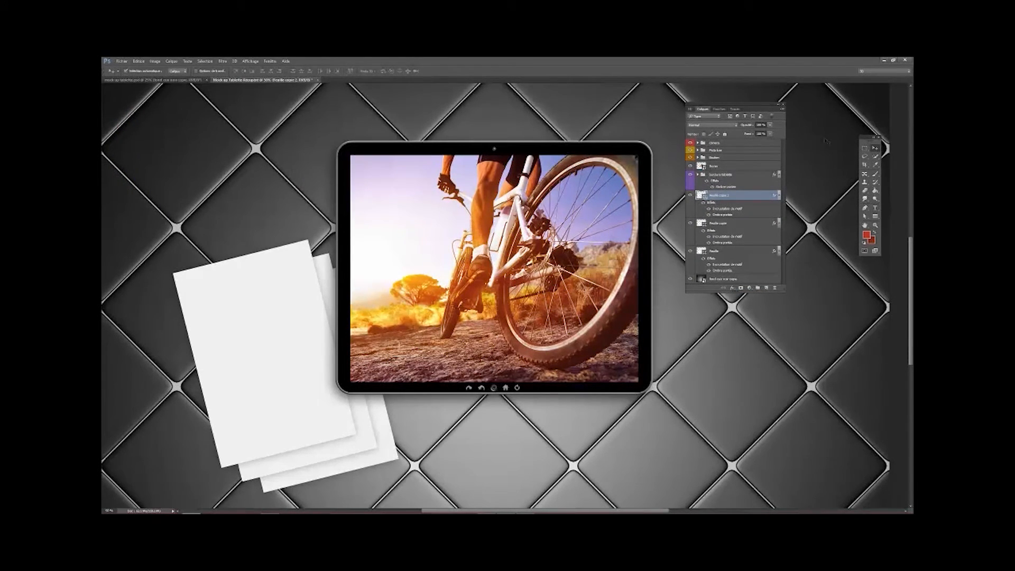
shift+click(722, 253)
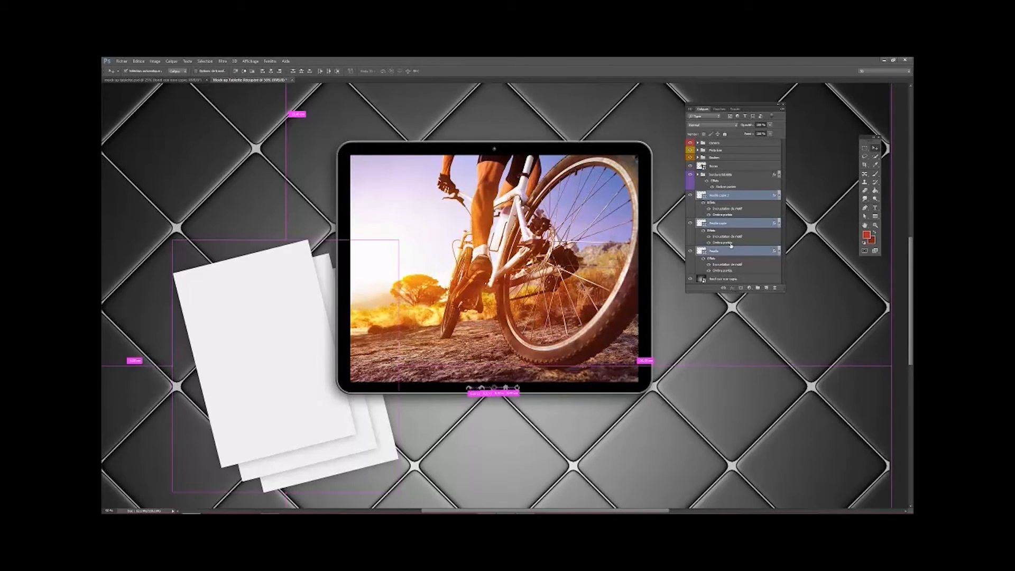
key(ctrl+g)
double_click(718, 195)
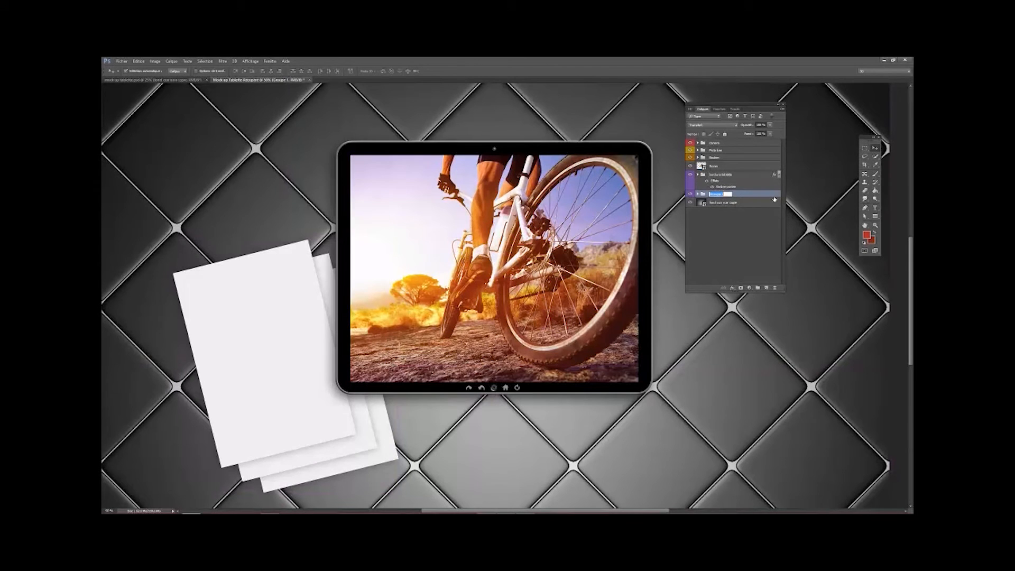
text(Feuilles)
key(Return)
right_click(761, 196)
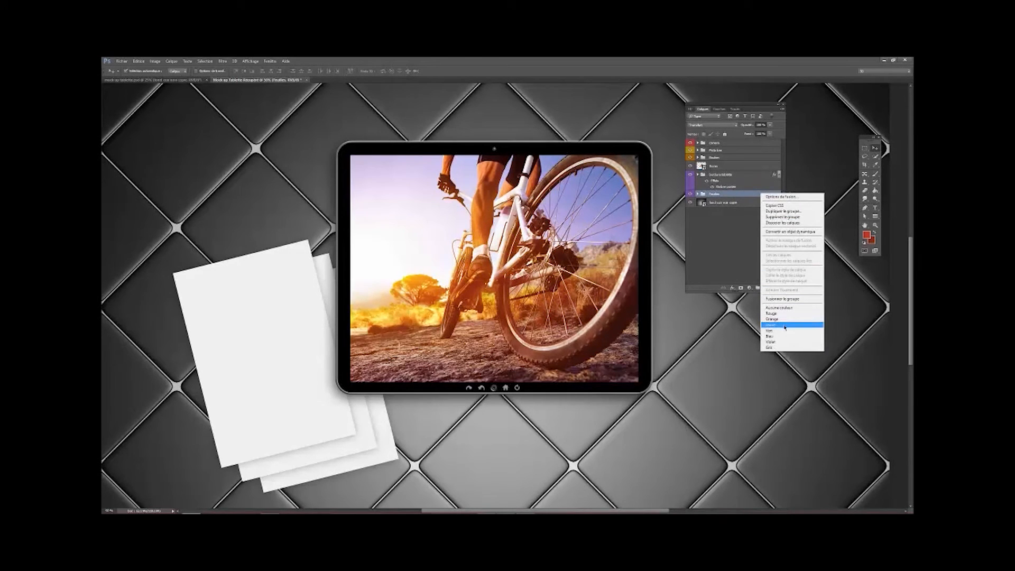
click(781, 346)
click(724, 235)
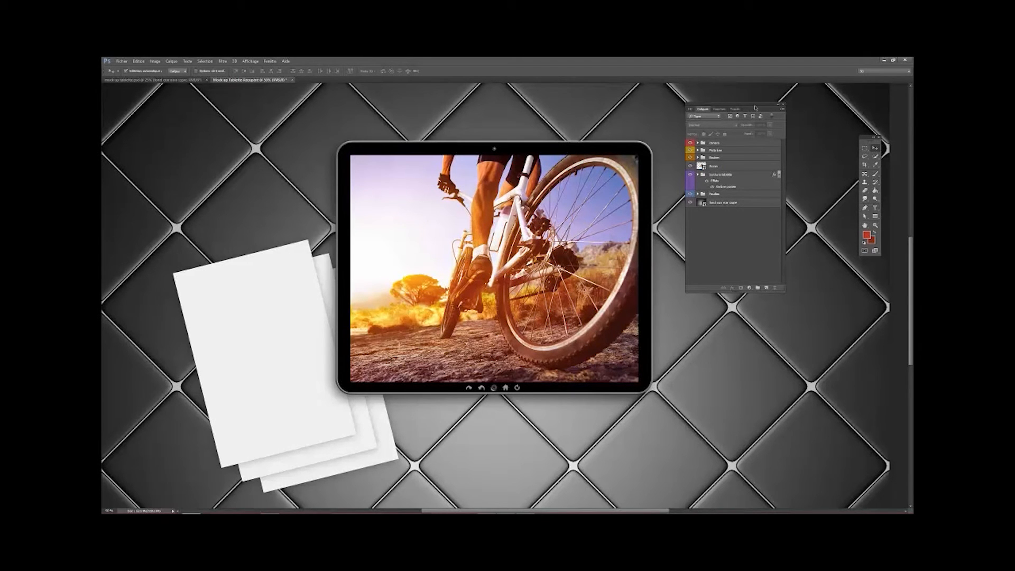
drag(748, 107, 773, 256)
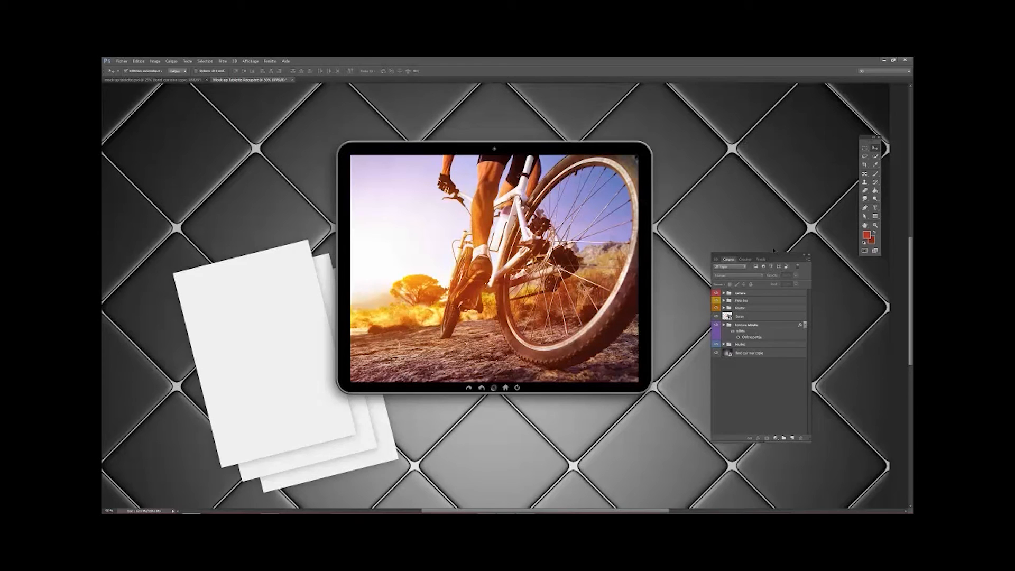
drag(774, 255, 764, 116)
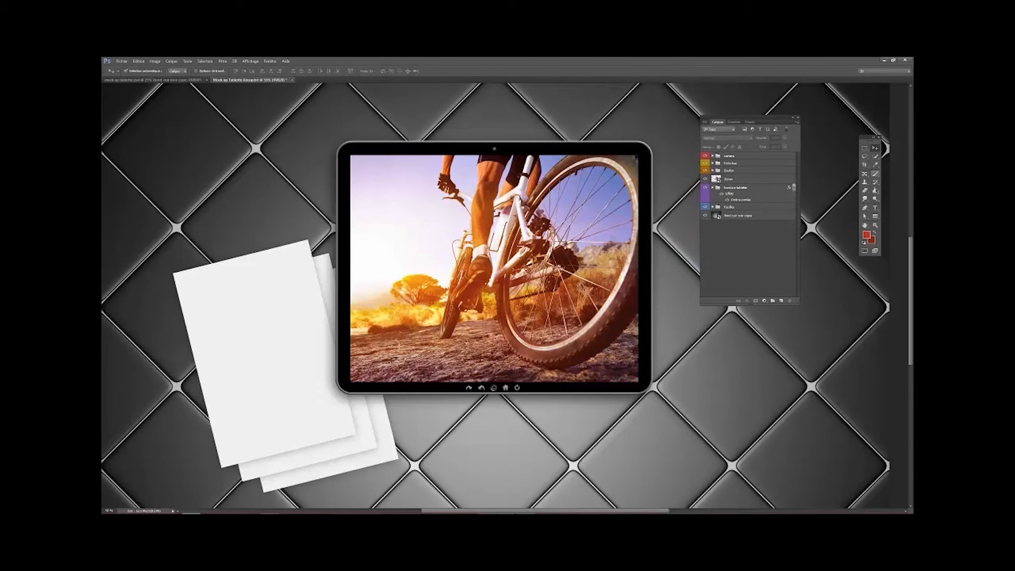
click(876, 218)
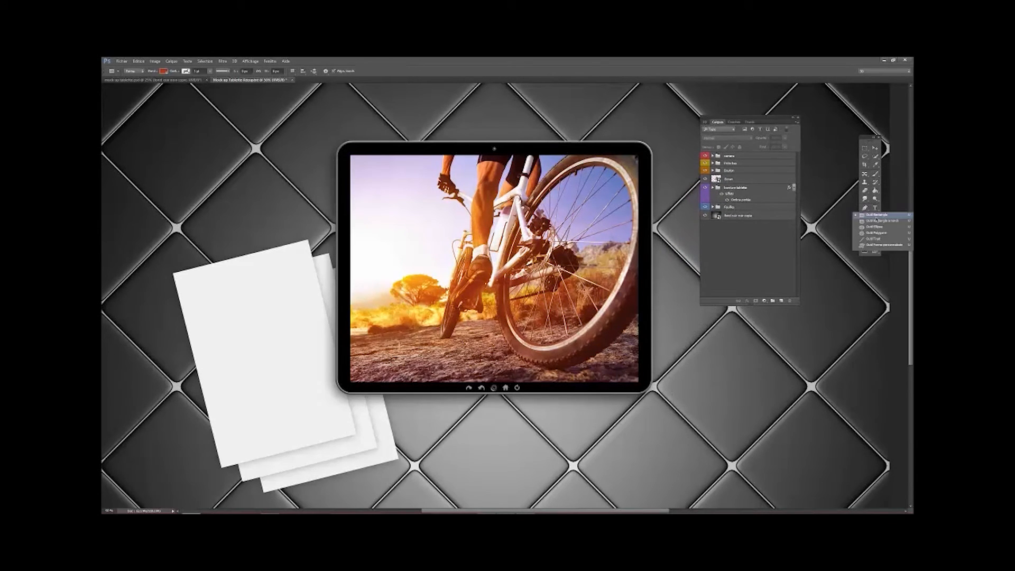
click(875, 217)
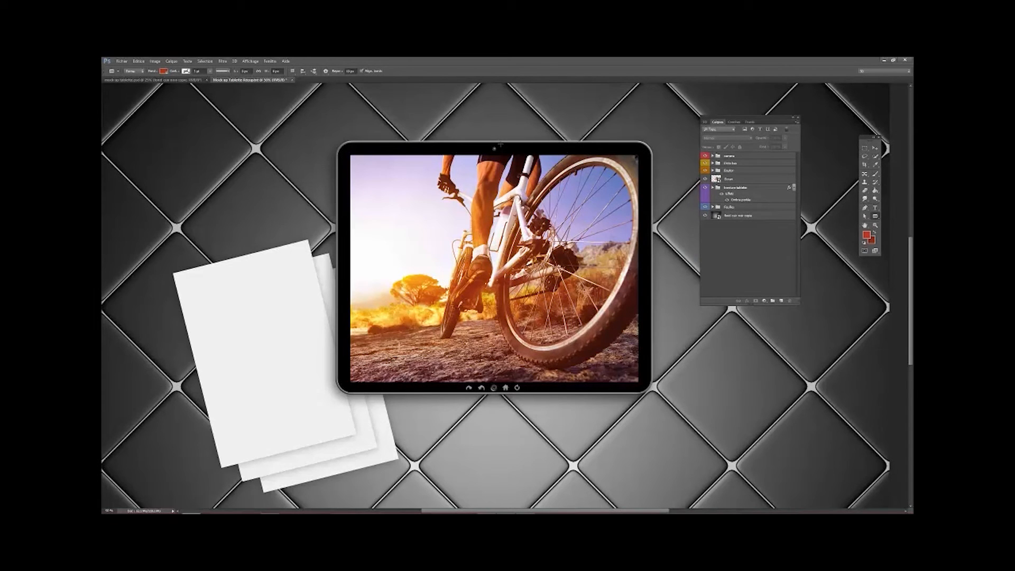
drag(501, 144, 643, 281)
key(ctrl+z)
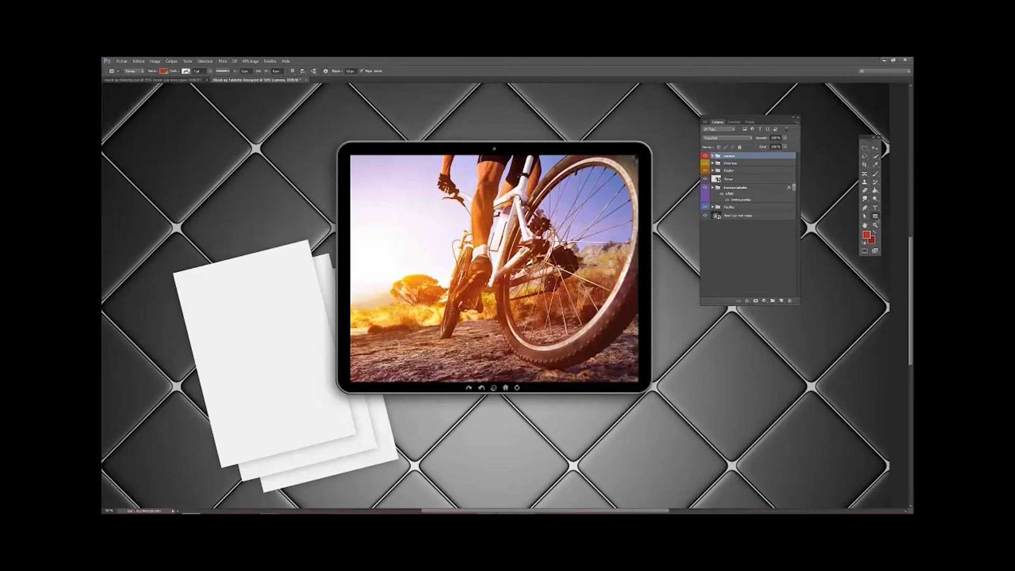
click(540, 196)
drag(490, 216, 447, 215)
text(100)
key(Tab)
text(100)
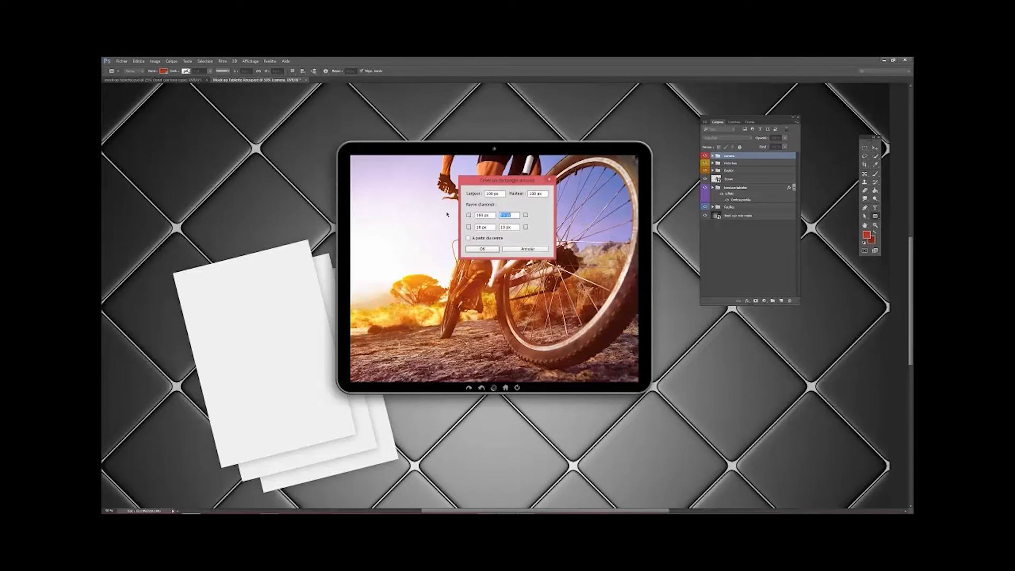
key(Tab)
text(100)
key(Tab)
text(100)
click(482, 249)
click(876, 150)
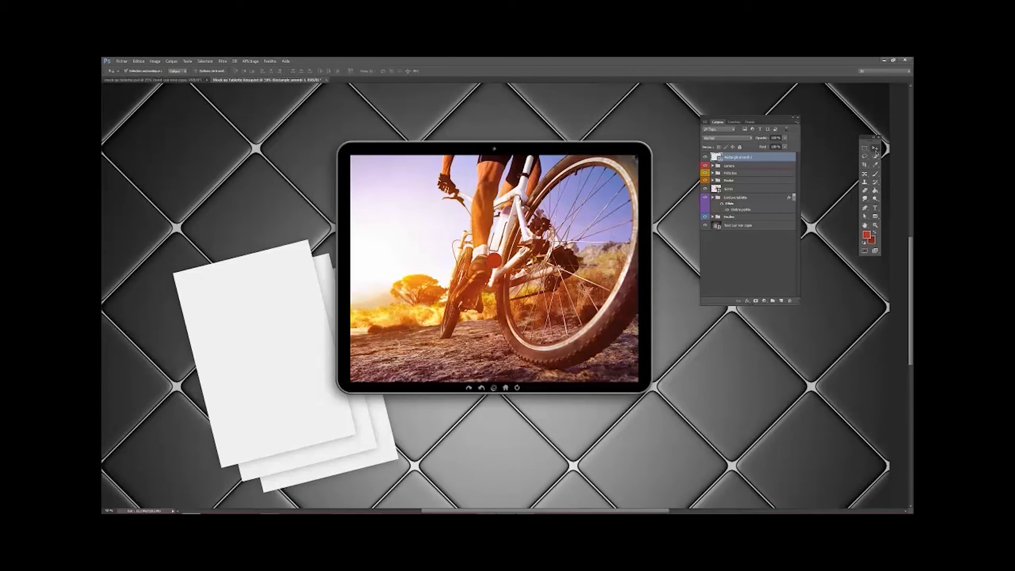
drag(499, 260, 537, 247)
key(Delete)
Set the Rounded Rectangle tool's corner radius to 100 px after drawing a trial shape over the tablet screen, and delete that shape
click(875, 216)
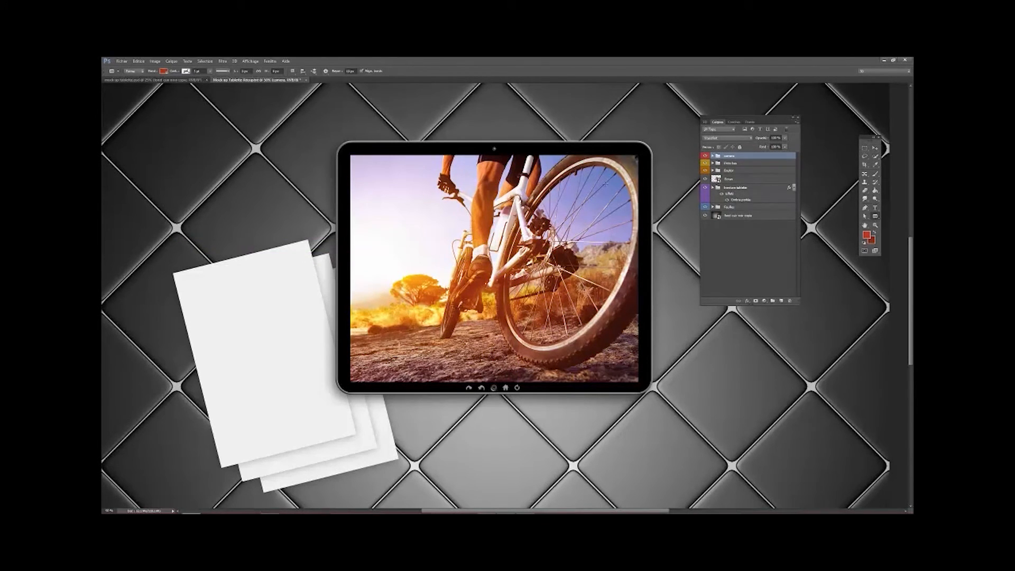
drag(501, 158, 632, 342)
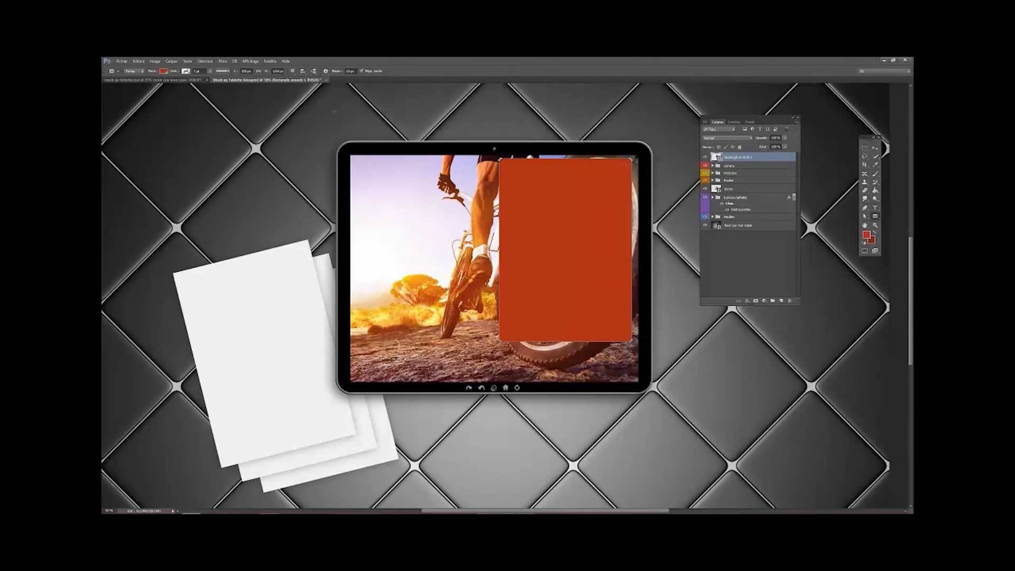
click(350, 71)
text(100)
key(Tab)
key(v)
drag(600, 175, 593, 178)
key(Delete)
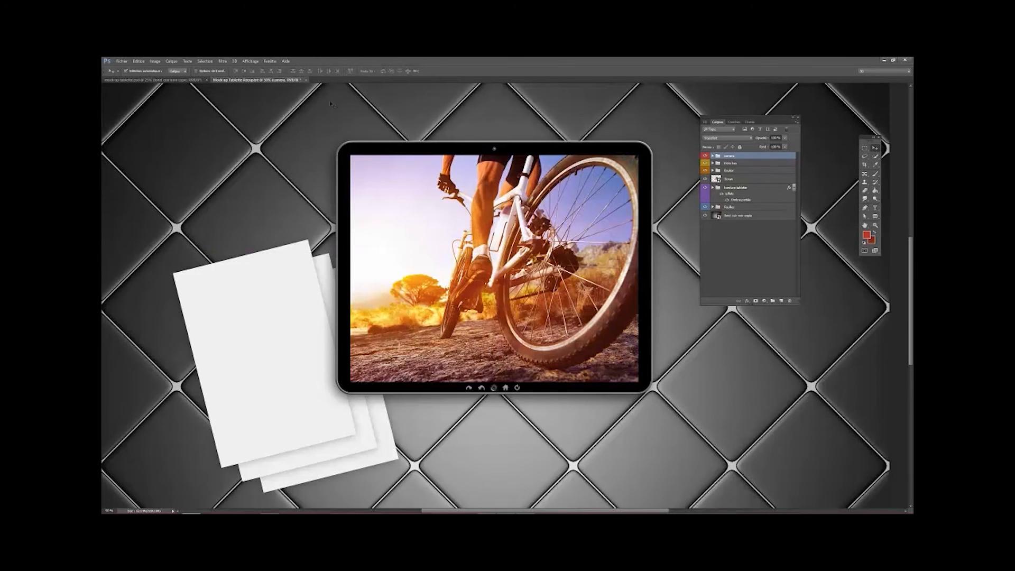
Draw a white portrait rounded rectangle over the right half of the tablet, extending just below its lower edge
key(u)
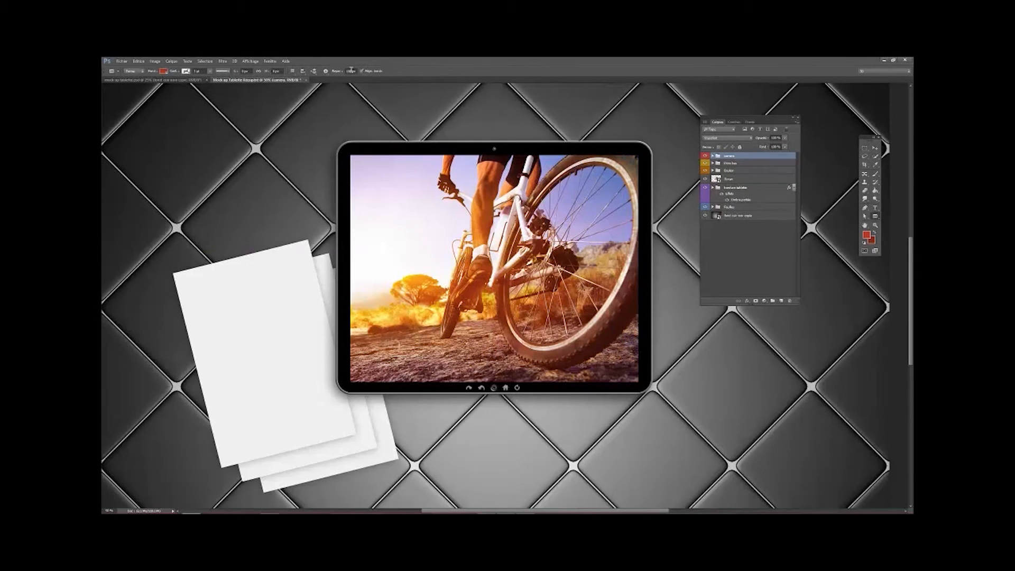
click(164, 71)
click(123, 104)
click(313, 62)
drag(498, 157, 649, 401)
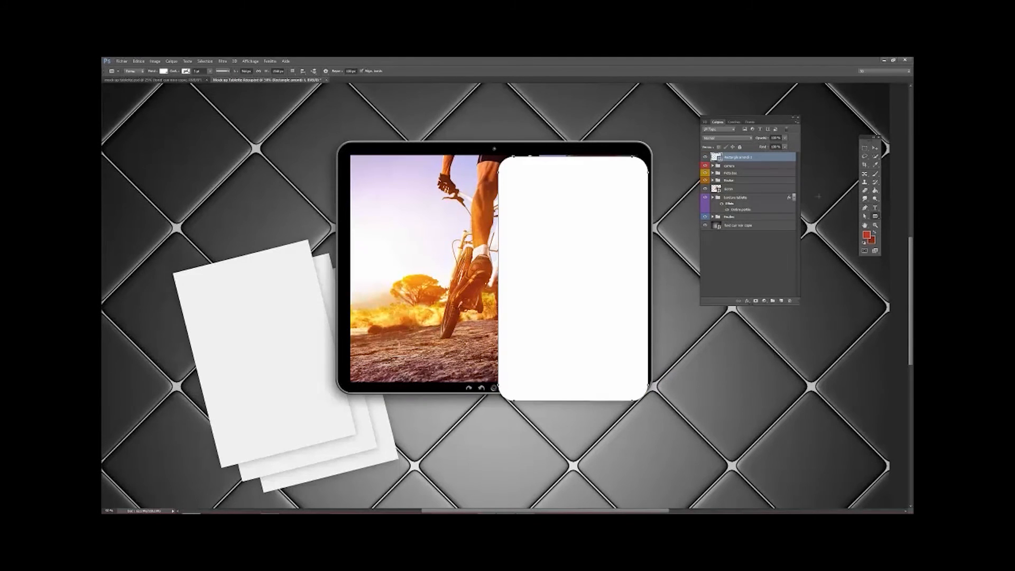
Move the white rounded rectangle up and right, nudging it until it lines up with the tablet's upper-right corner
key(v)
drag(570, 188, 575, 177)
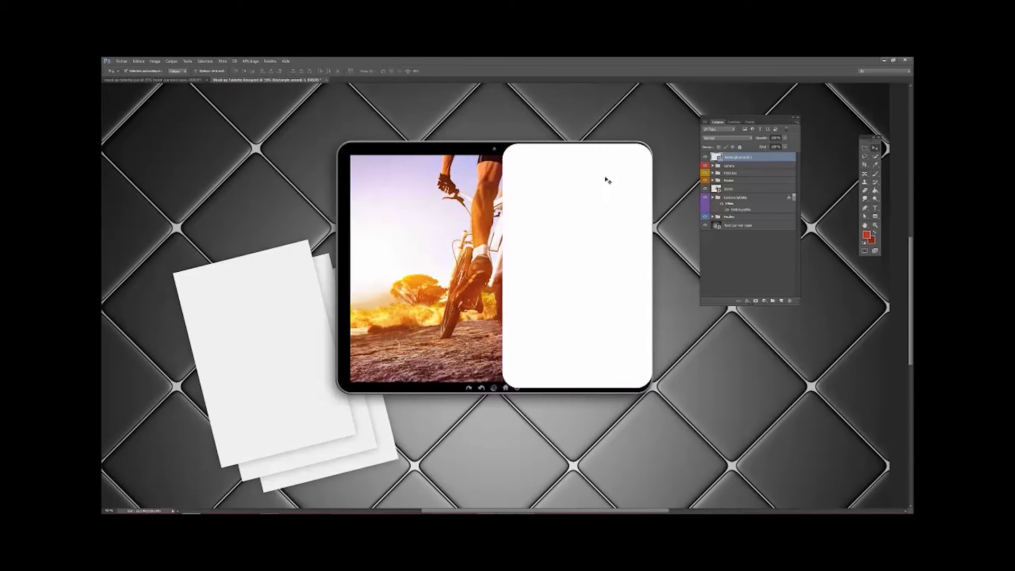
key(Left)
key(Left)
key(Left)
key(Left)
key(Left)
key(Left)
key(Left)
key(Left)
key(Left)
key(Left)
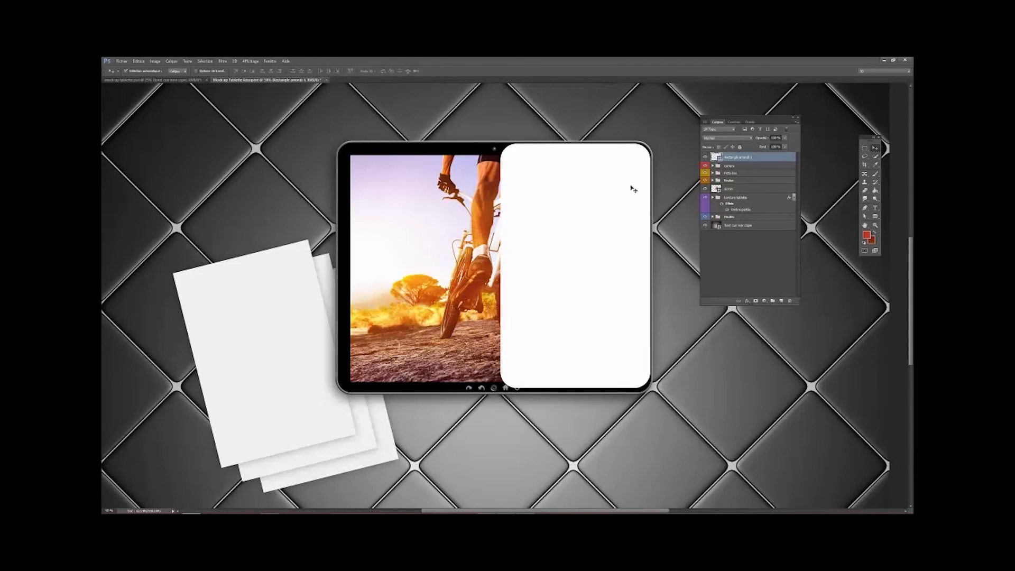
key(Up)
key(Up)
key(Left)
key(Left)
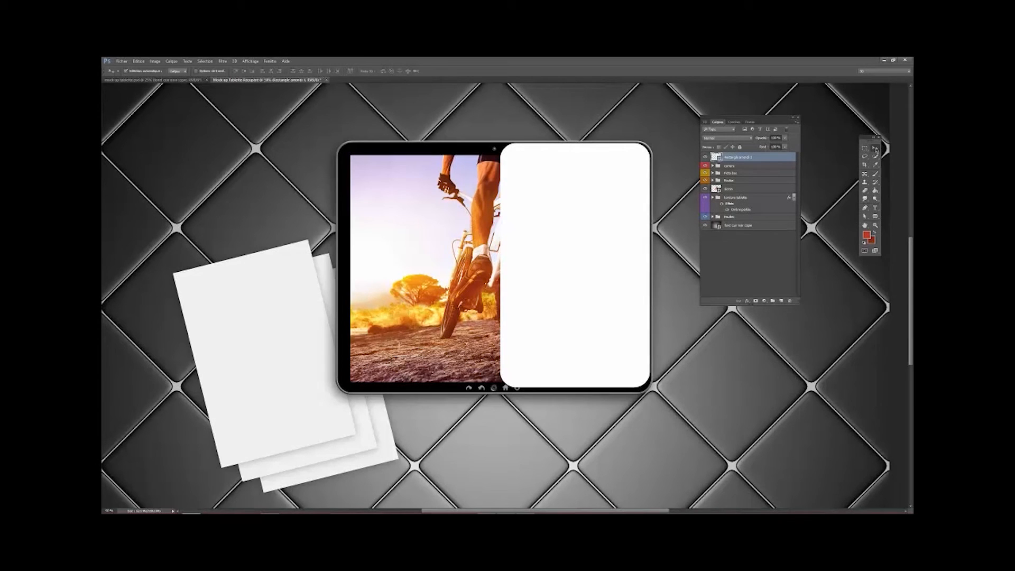
Rename the white rounded rectangle's layer as Reflet
double_click(744, 157)
text(reflet)
key(Return)
Widen the Reflet shape by shifting only its left-hand anchor points left with the Direct Selection tool
click(865, 216)
click(865, 217)
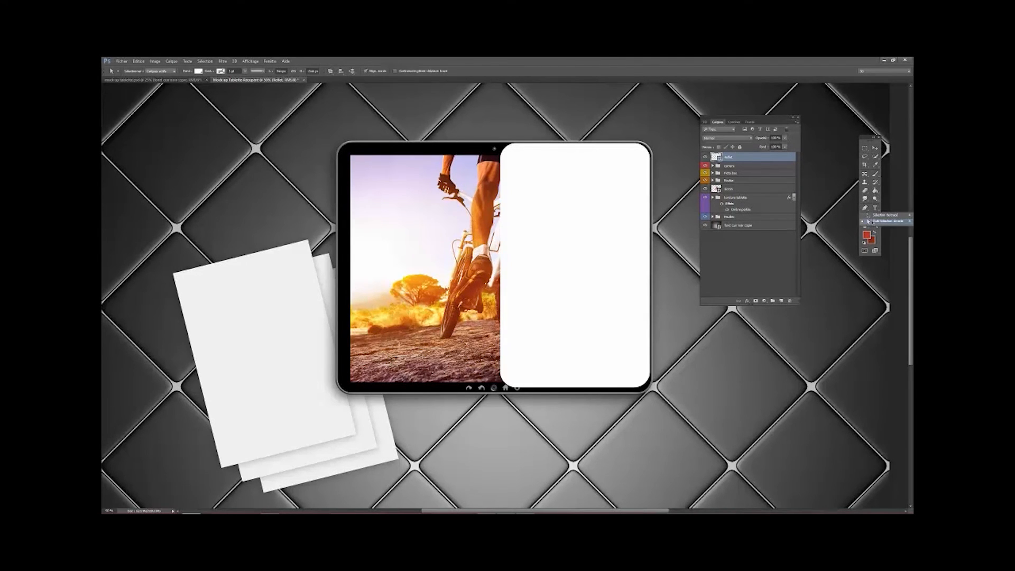
click(894, 223)
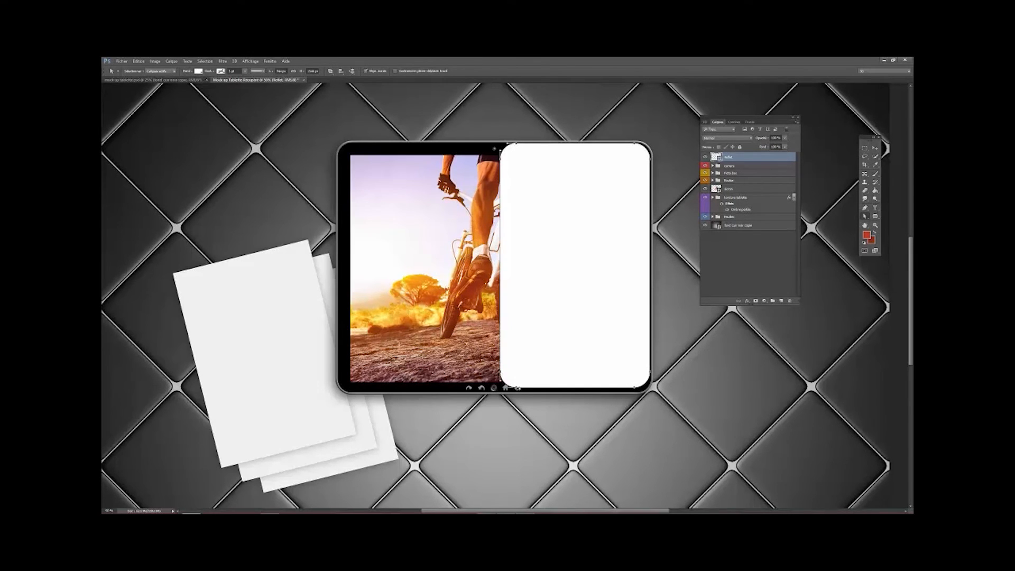
key(Left)
key(Left)
key(Left)
key(Left)
key(Left)
key(Left)
key(Left)
key(Left)
key(Left)
key(Left)
key(Left)
key(Left)
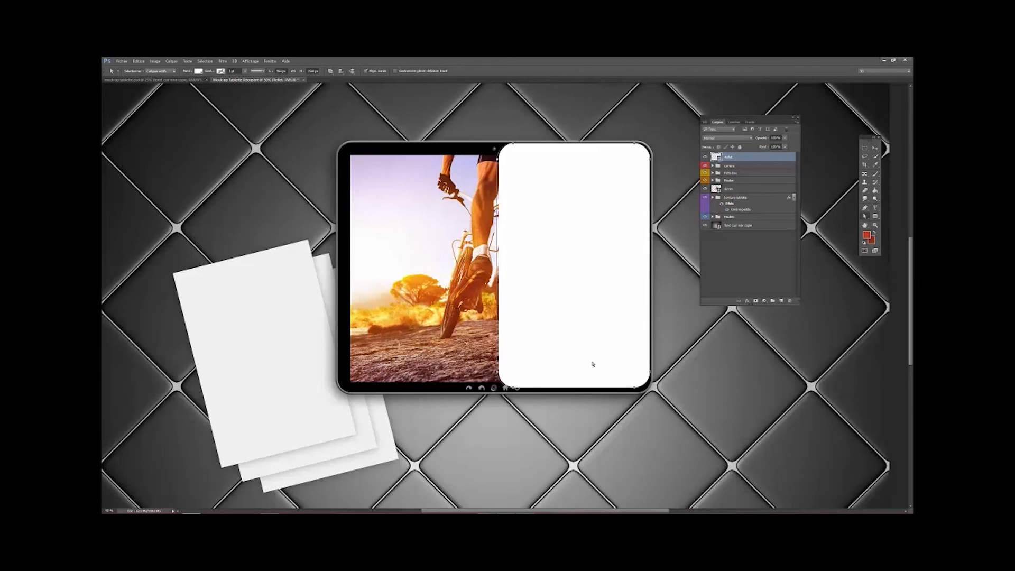
key(Left)
key(Left)
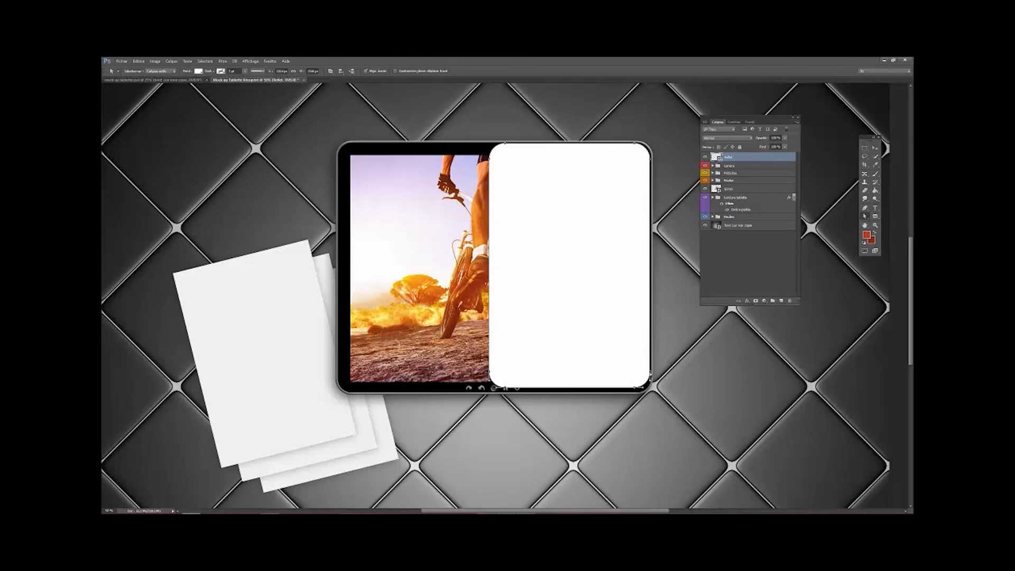
Stretch the Reflet shape down to the tablet's lower edge by moving its bottom anchor points, accepting conversion to a regular path
key(Down)
key(Down)
key(Down)
key(Down)
key(Down)
key(Down)
key(Down)
key(Down)
key(Down)
key(Down)
key(Down)
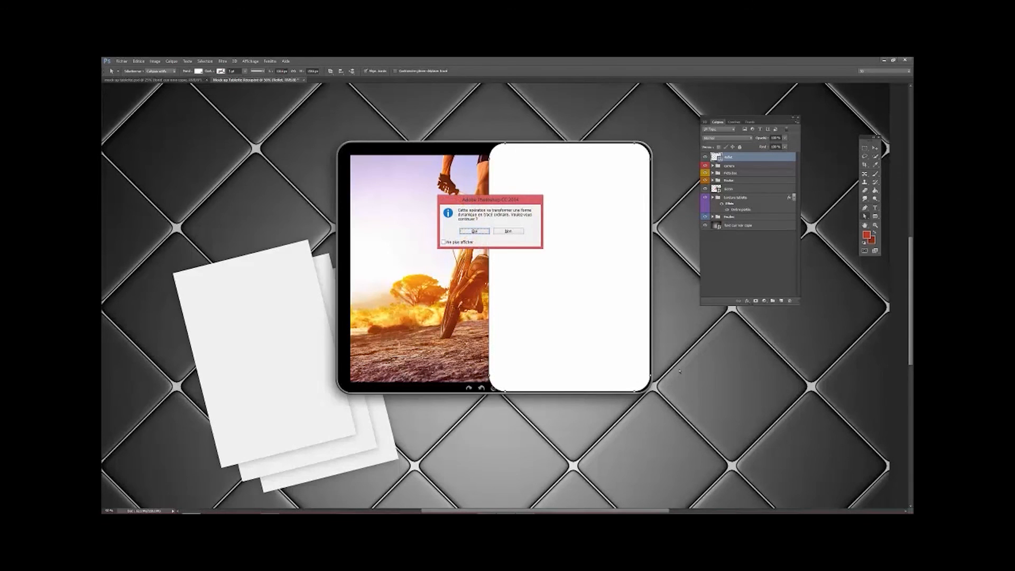
click(481, 231)
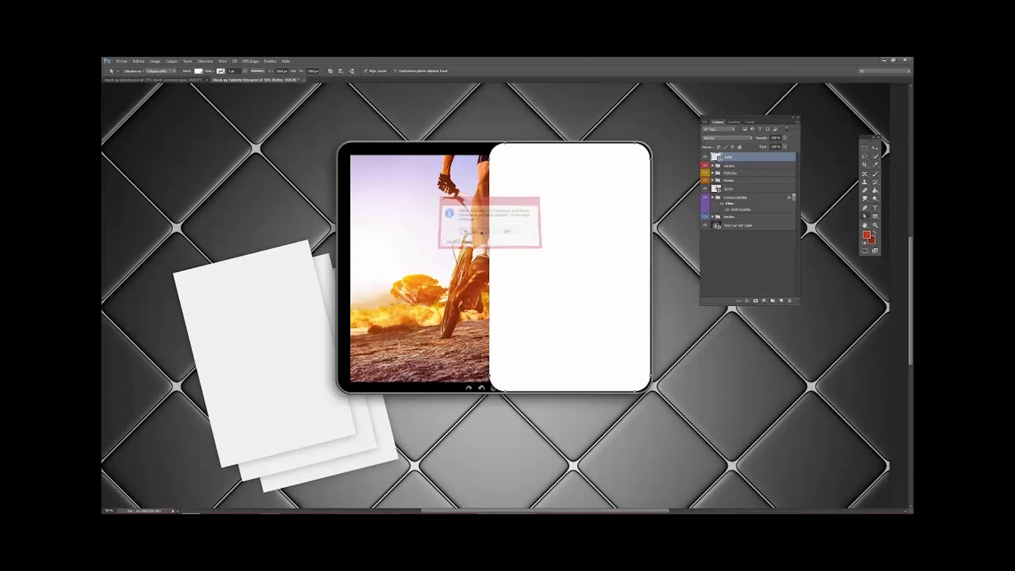
Delete the side anchor points of the Reflet shape's two rounded left corners with the Delete Anchor Point tool
click(875, 148)
click(866, 157)
click(866, 216)
right_click(866, 210)
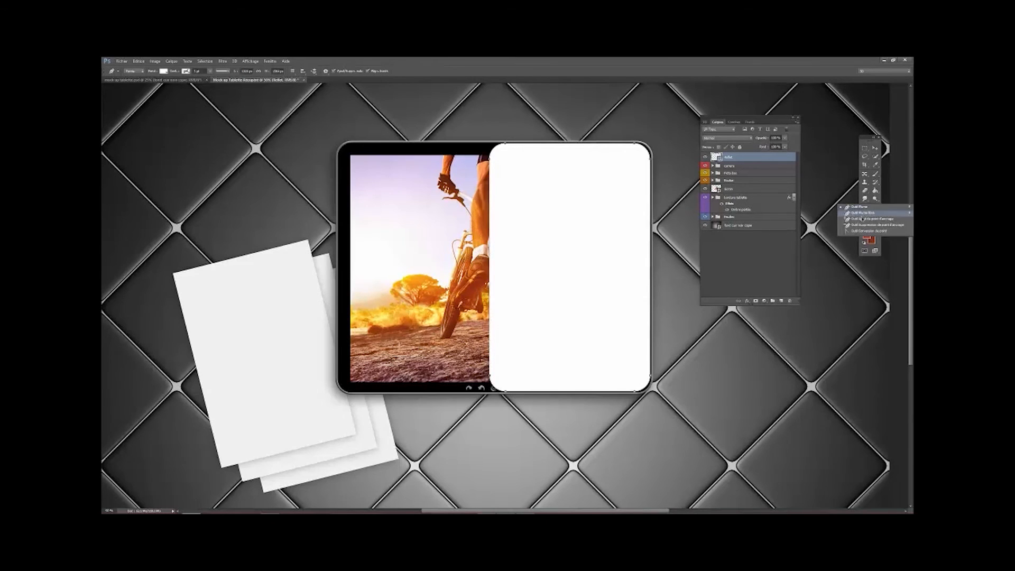
click(871, 226)
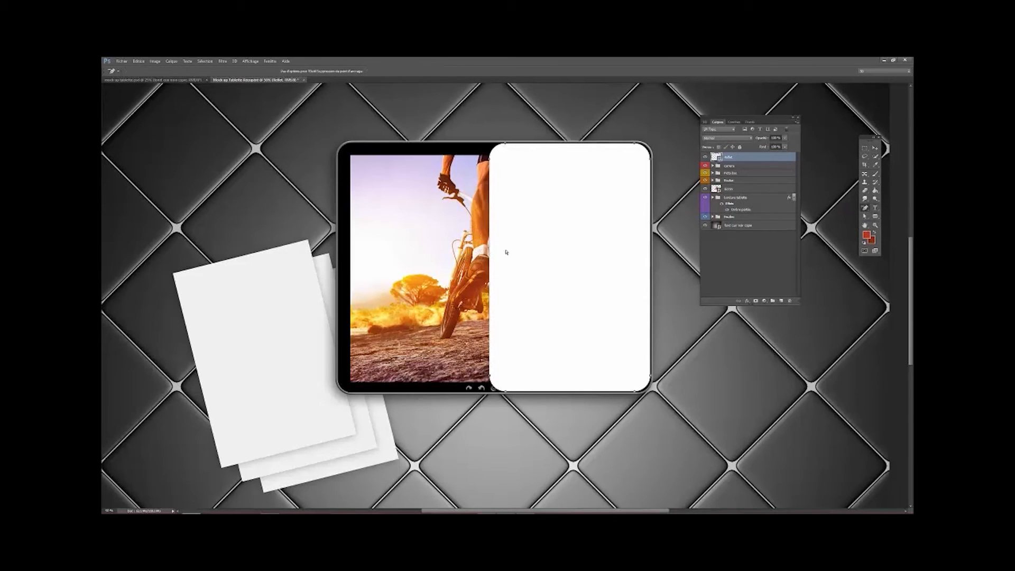
click(490, 378)
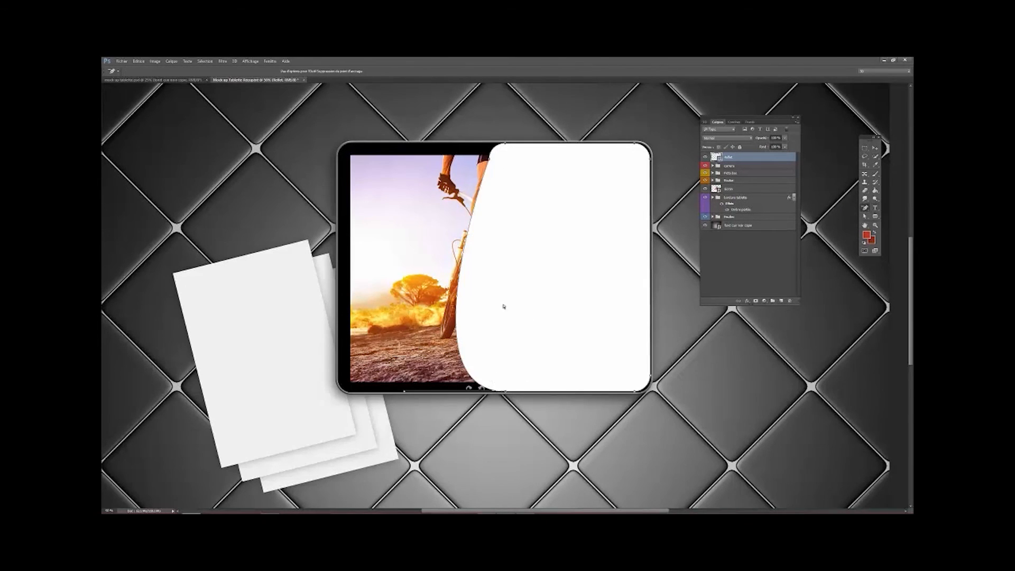
click(492, 162)
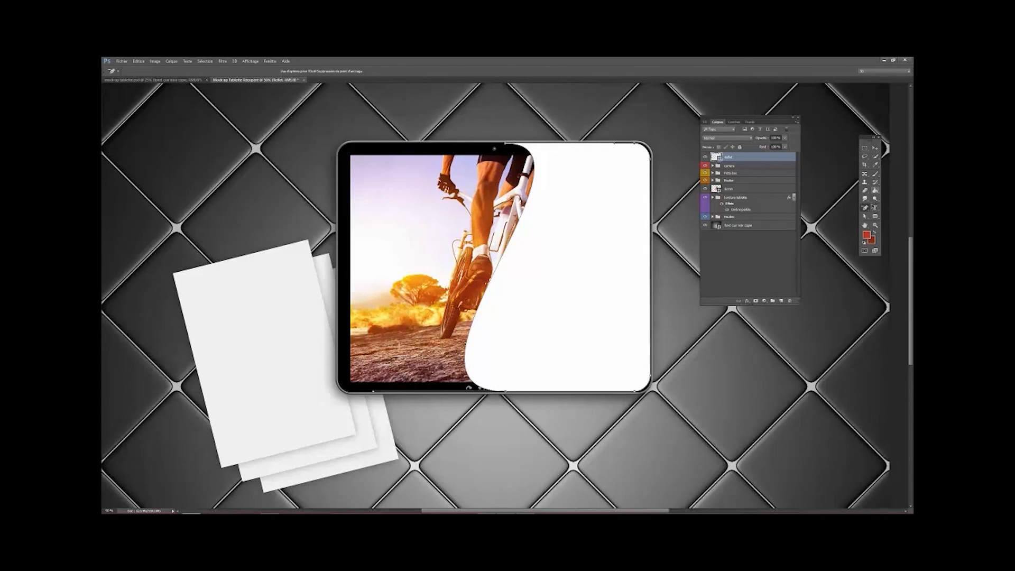
Convert the Reflet shape's remaining top-left and bottom-left anchor points to sharp corners, making its left edge straight
drag(866, 210, 872, 233)
click(505, 143)
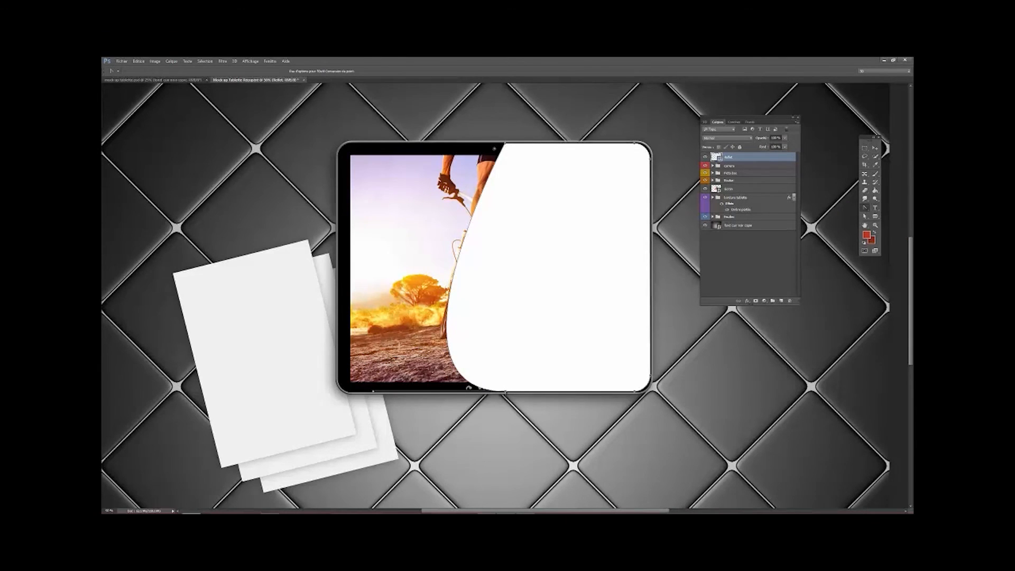
click(506, 392)
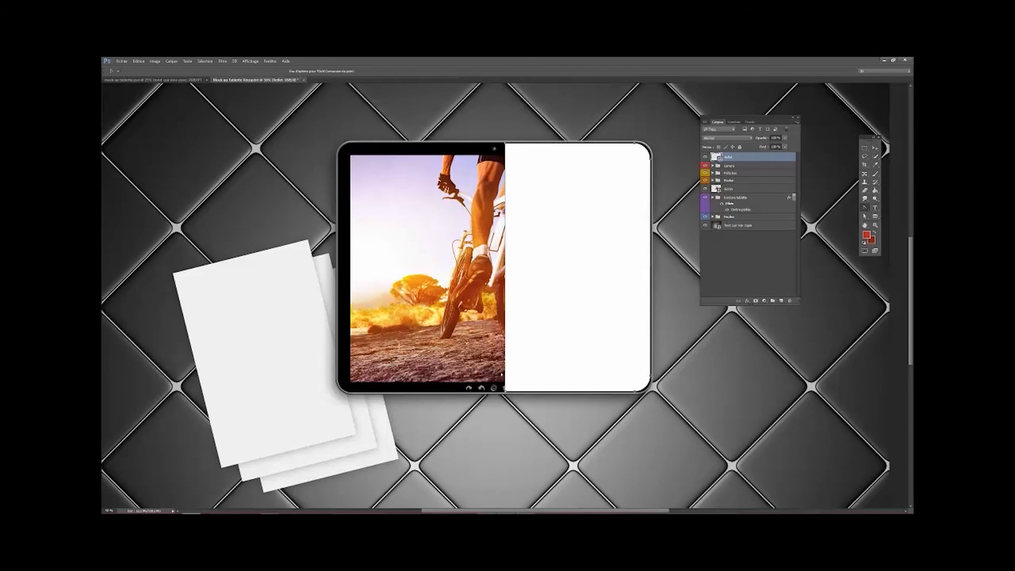
Slant the Reflet shape's left edge by moving its bottom-left anchor point to the right along the tablet's lower edge
right_click(866, 208)
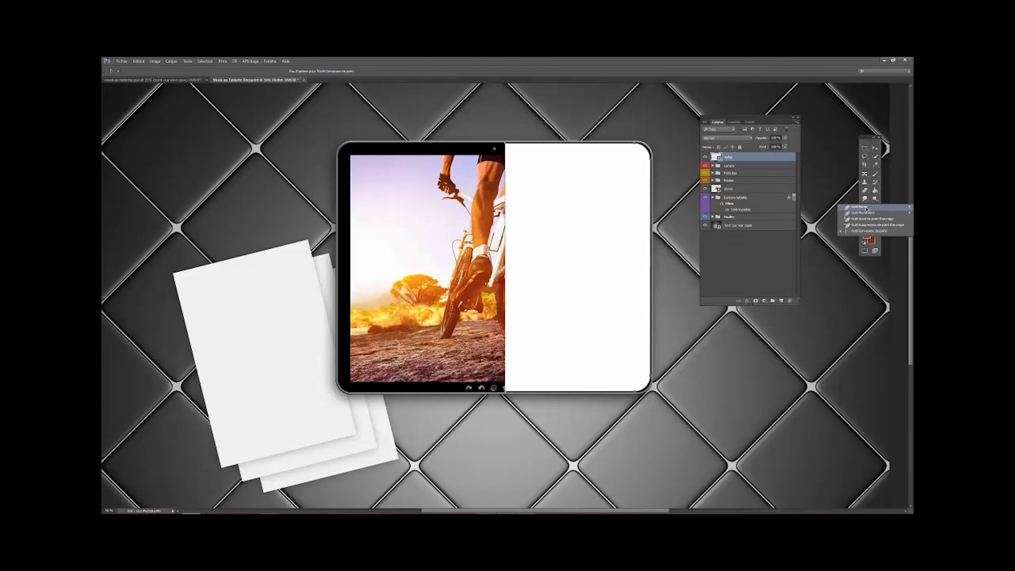
click(861, 207)
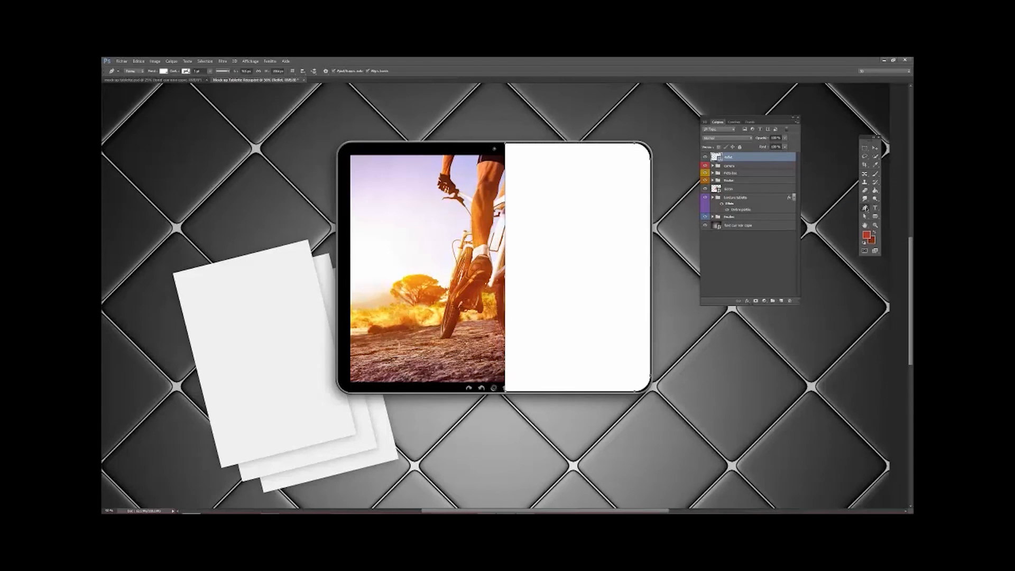
click(865, 216)
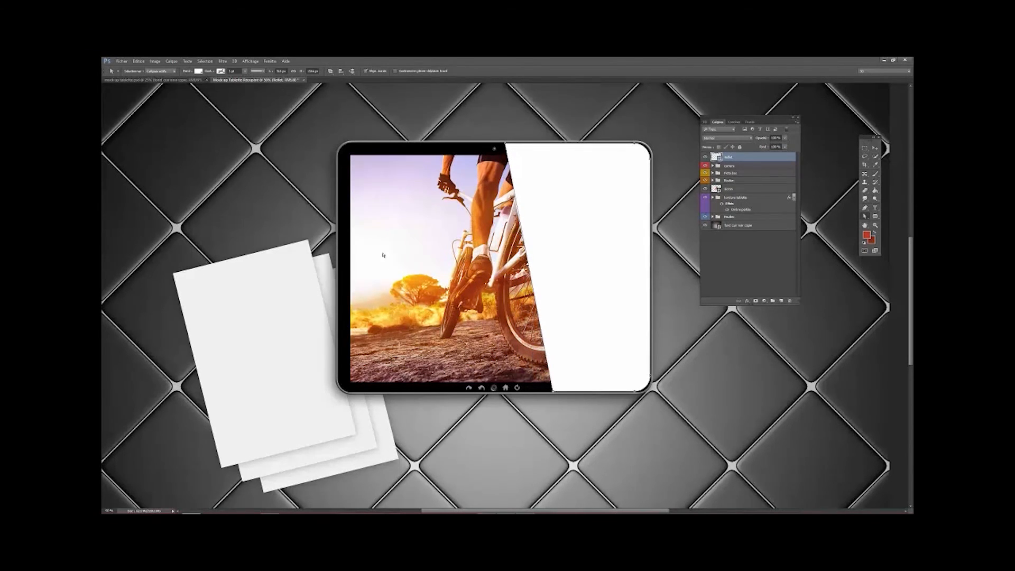
key(v)
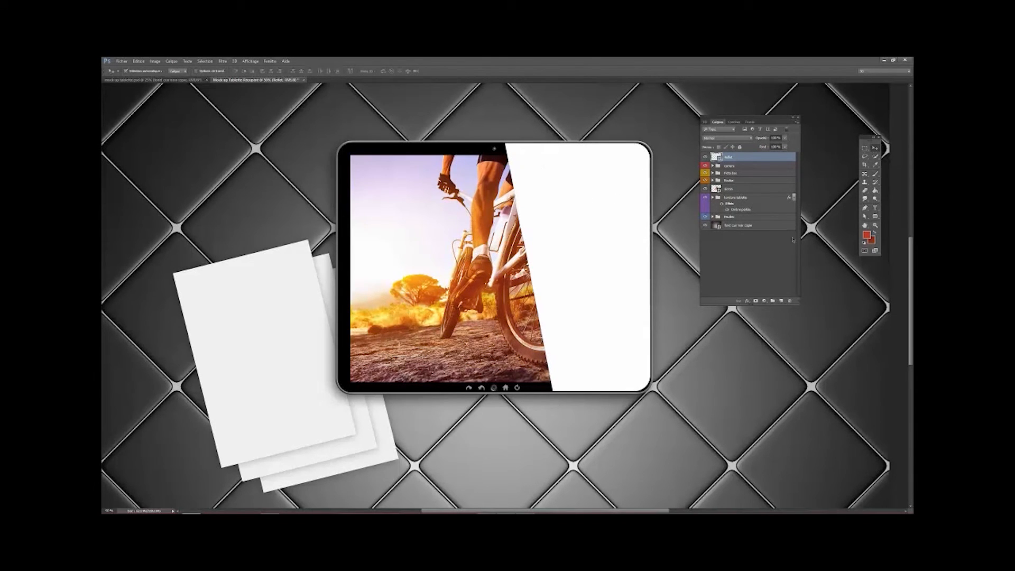
Add a layer mask to Reflet and fade the shape with a black-to-white linear gradient from its left edge toward the upper right
click(756, 301)
click(875, 190)
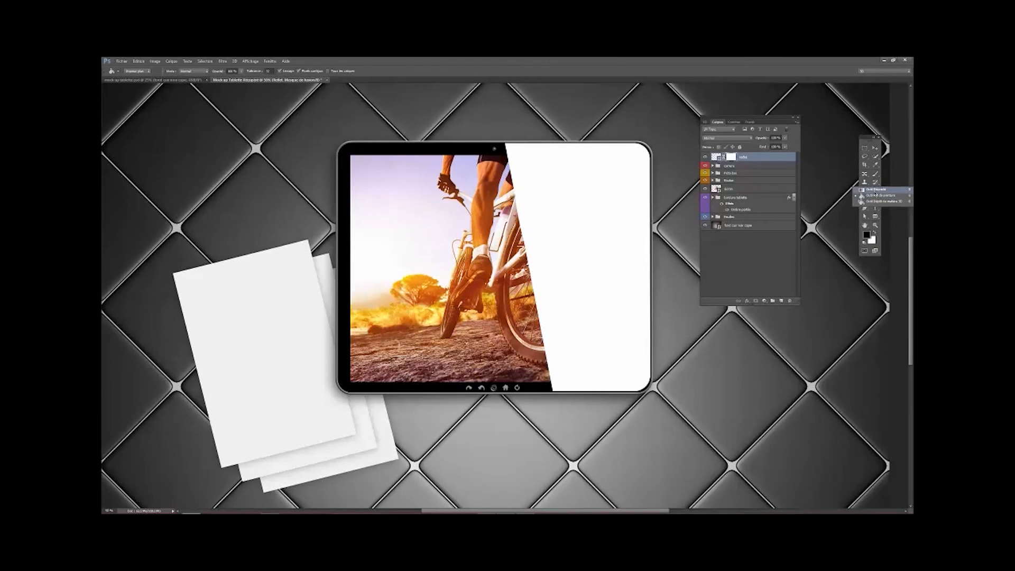
click(877, 190)
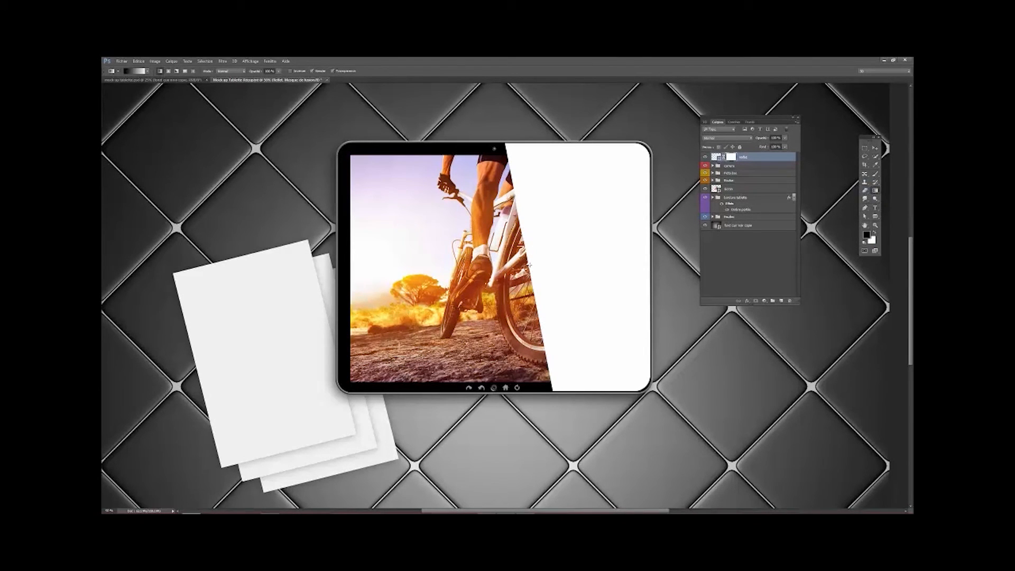
drag(527, 262, 641, 226)
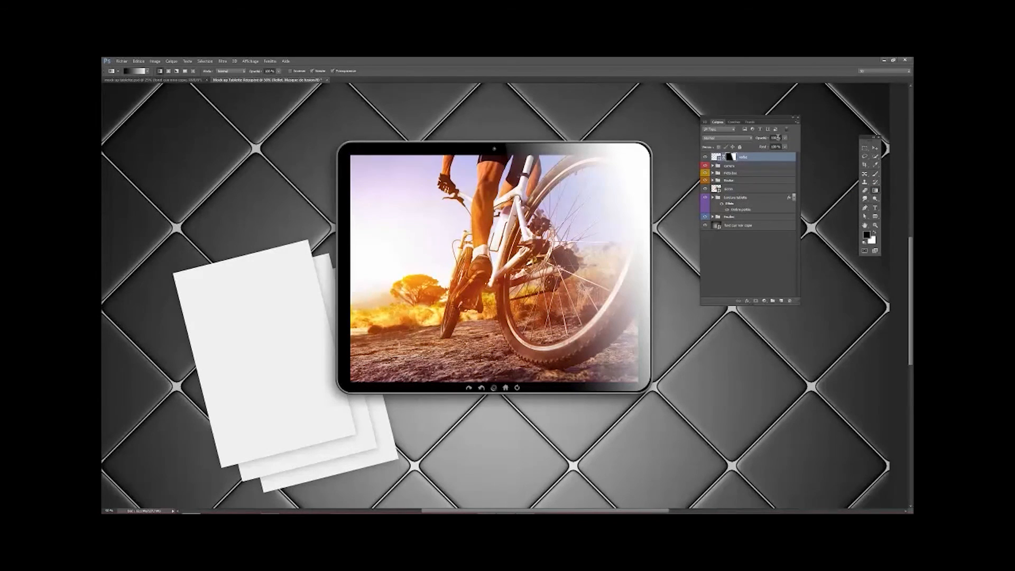
Lower the Reflet layer's opacity to about 40% for a subtle screen reflection
click(785, 139)
drag(785, 146, 771, 152)
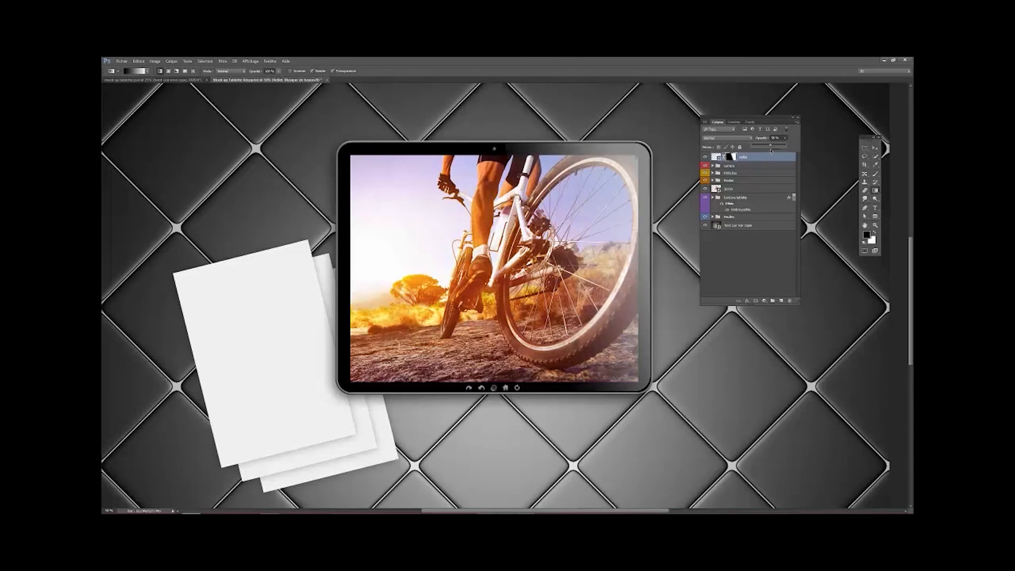
drag(773, 151, 774, 151)
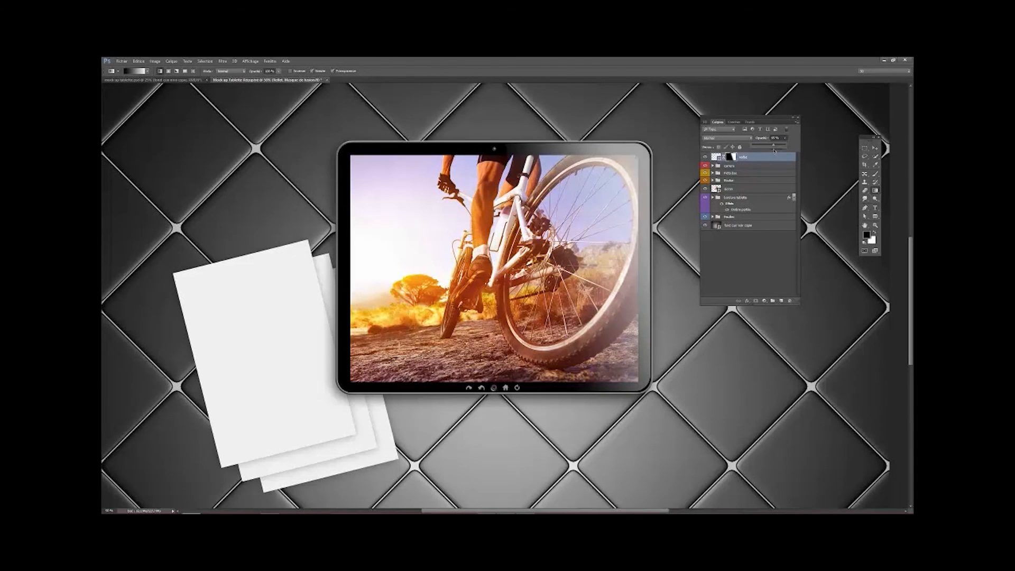
drag(774, 151, 766, 151)
key(v)
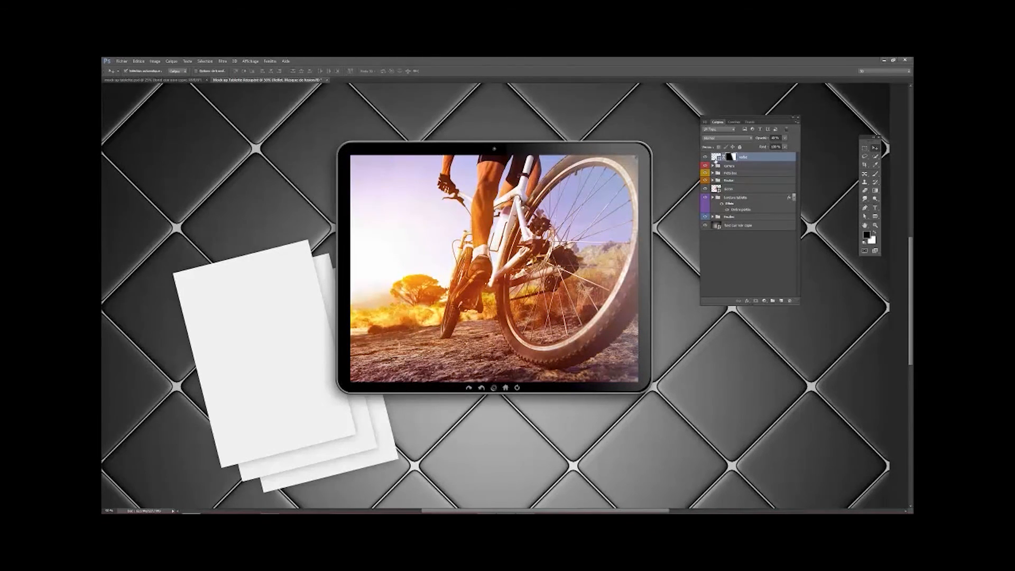
Open the tablet screen's smart object, show the motorcyclist image and hide the cyclist image, then save and close it
click(755, 158)
click(729, 190)
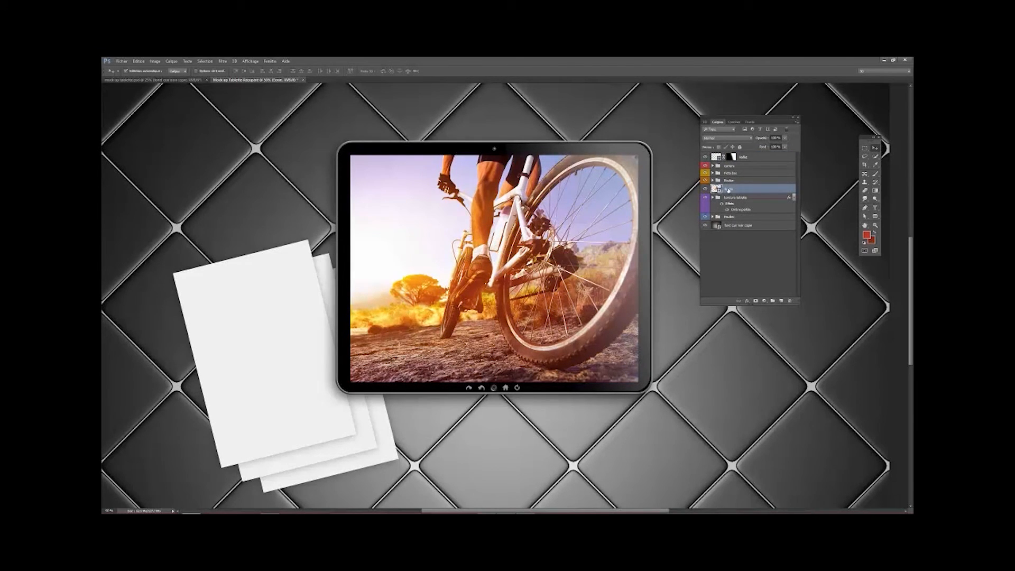
double_click(716, 188)
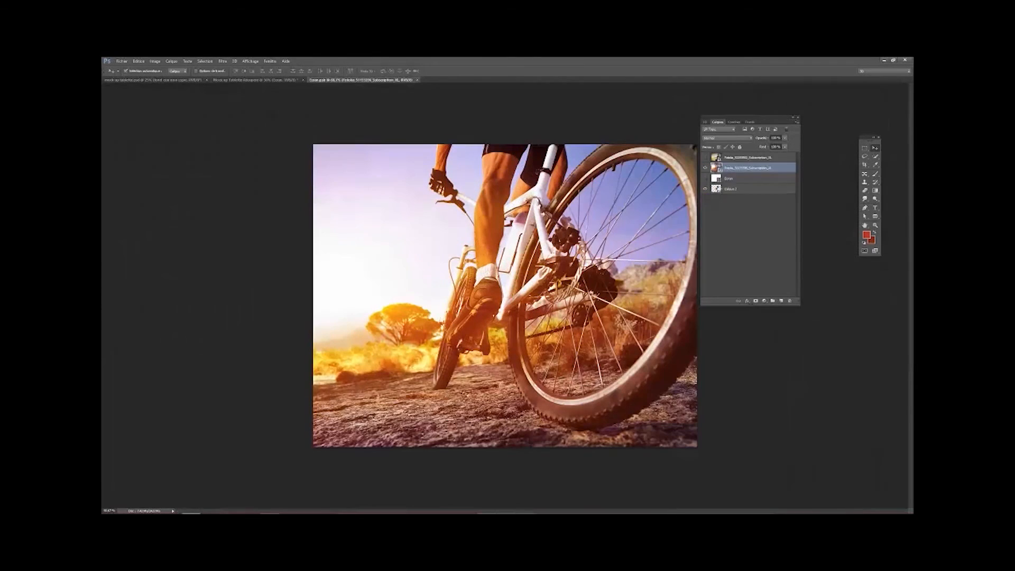
click(705, 157)
click(705, 168)
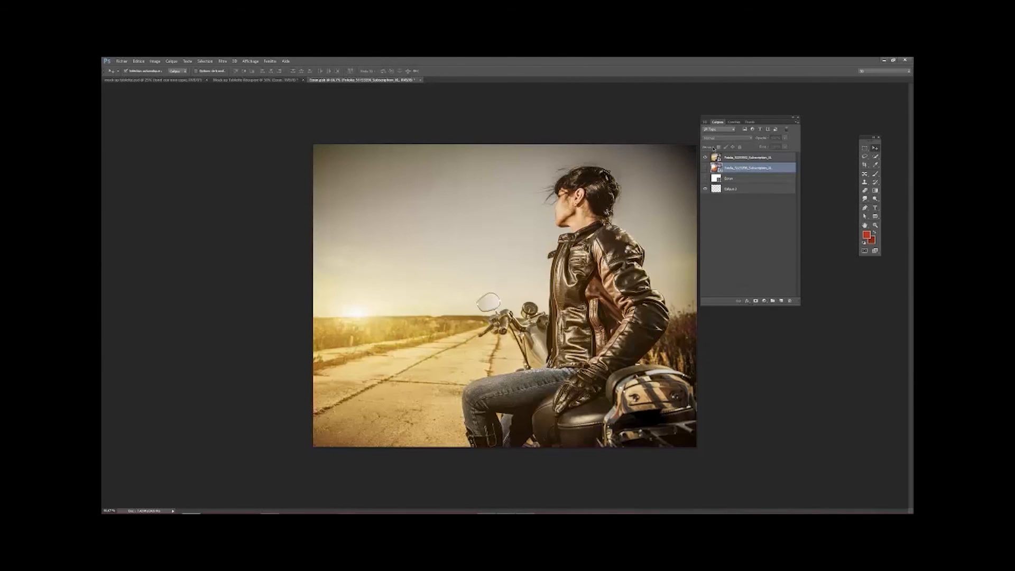
key(ctrl+s)
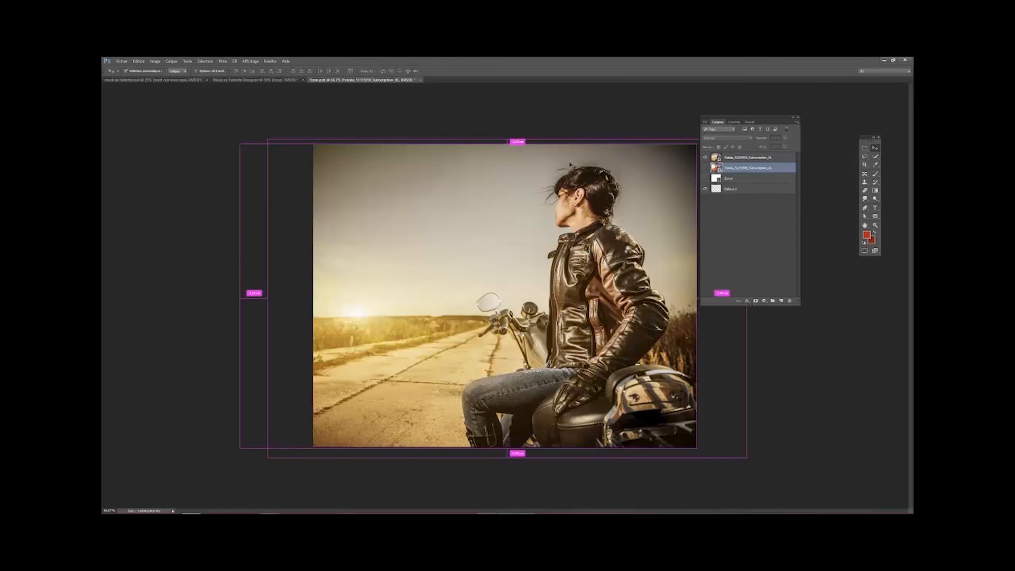
key(ctrl+w)
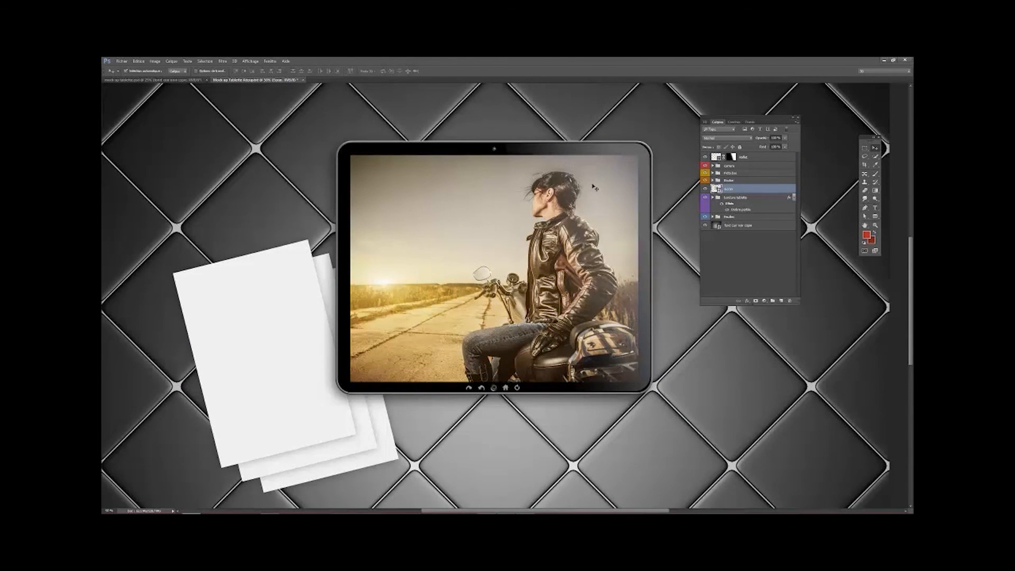